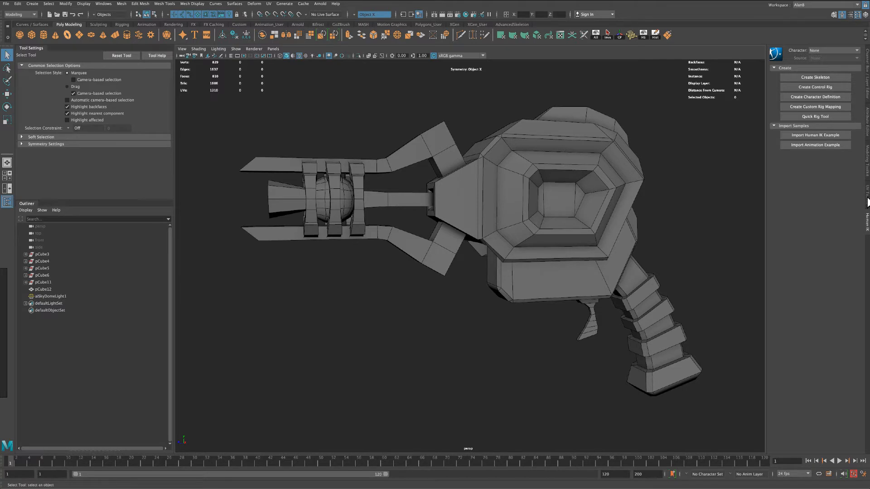
Open the UV Toolkit and the UV Editor, and select the ray gun mesh to display its existing UVs.
left_click(868, 202)
left_click_drag(635, 246, 673, 248, "alt")
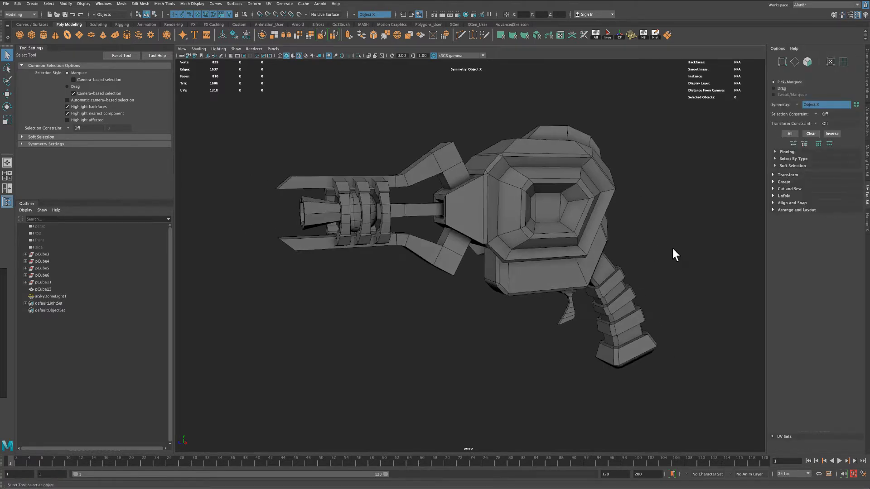
left_click(560, 35)
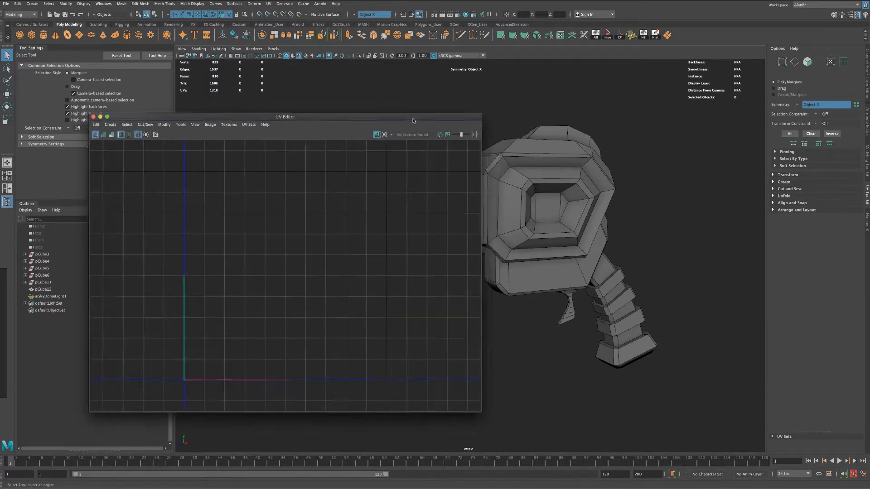
left_click(480, 173)
scroll(328, 253, "down", 3)
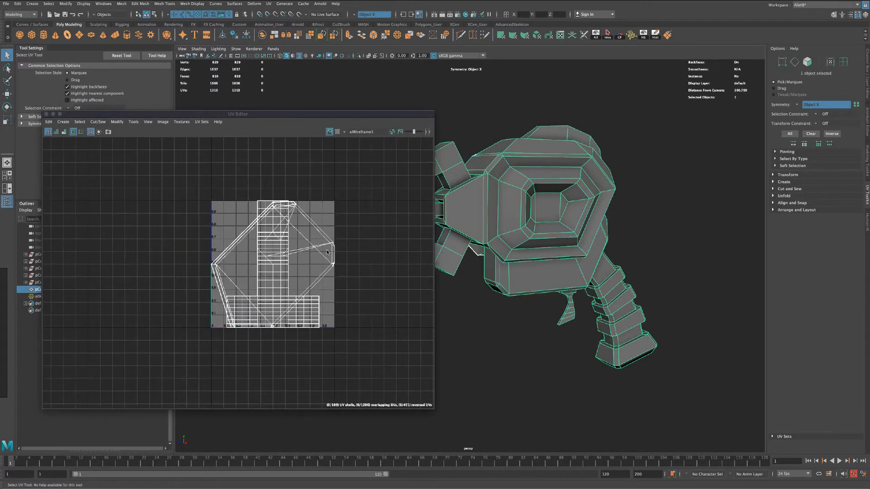
mouse_move(368, 243)
middle_mouse_down("alt")
mouse_move(340, 247)
mouse_move(363, 241)
mouse_move(357, 235)
middle_mouse_up("alt")
scroll(341, 247, "up", 2)
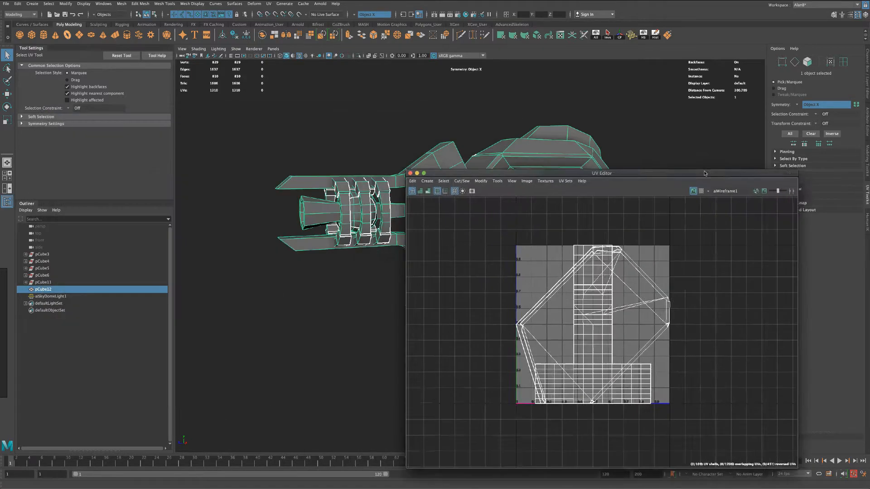
left_click_drag(705, 173, 654, 137)
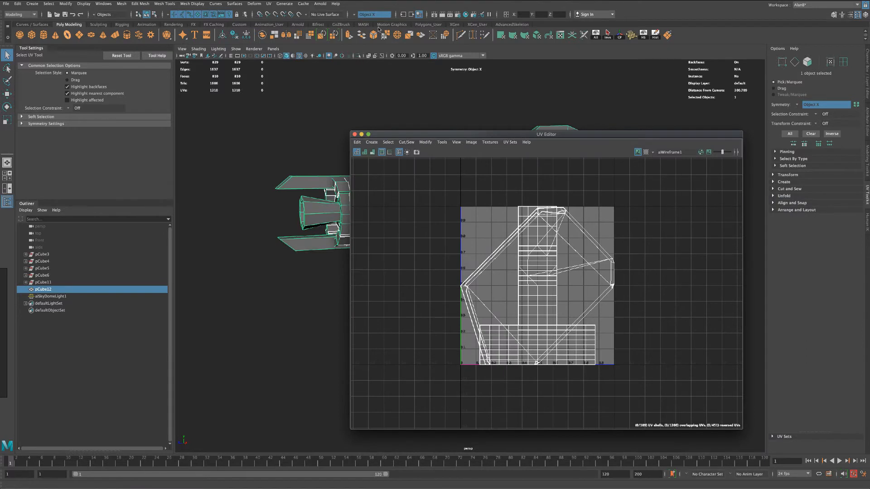
Apply a planar UV projection from the X axis to the whole gun, fitted to the bounding box.
left_click(269, 4)
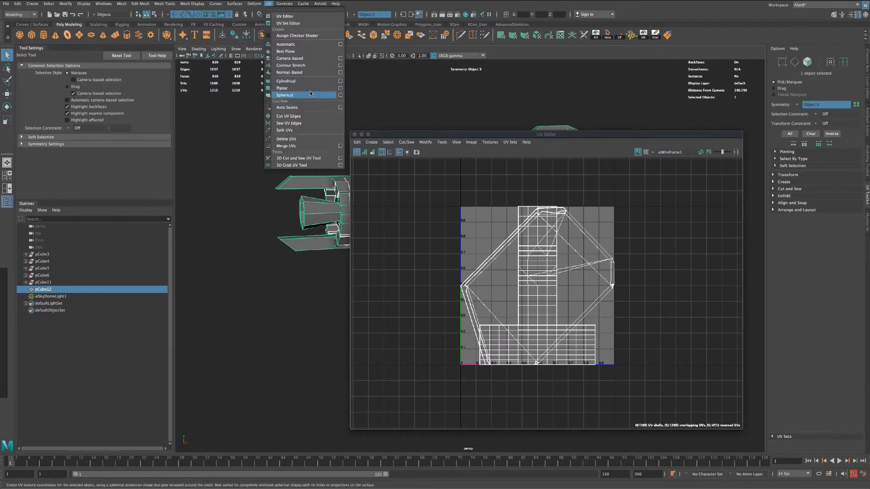
left_click(340, 88)
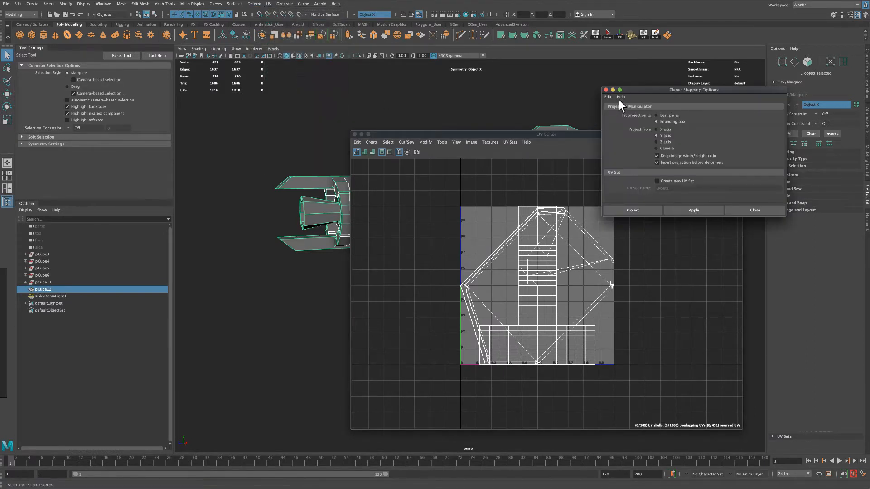
left_click_drag(649, 89, 172, 190)
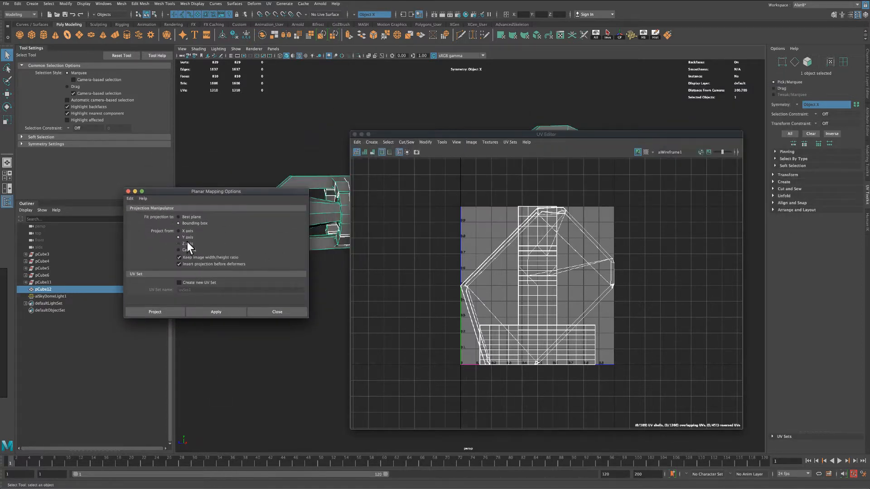
left_click(186, 231)
left_click(224, 311)
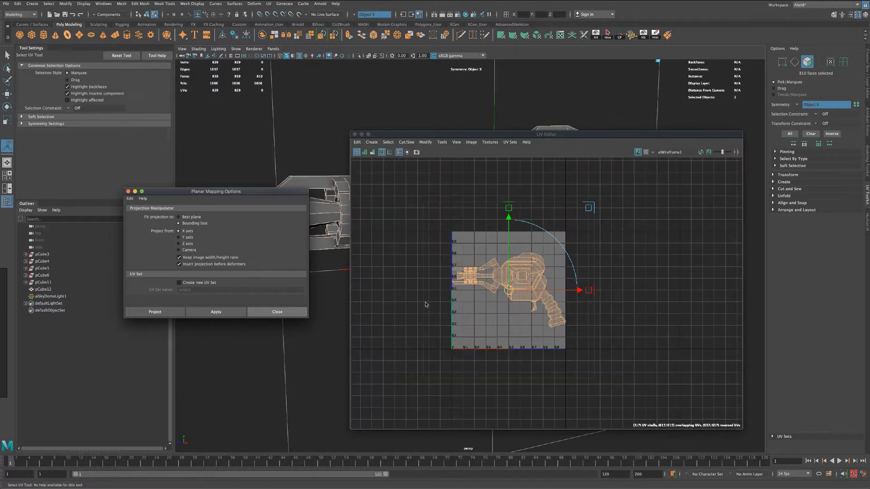
Move the gun's projected UVs outside the 0–1 UV tile, hide the background texture image and clear the selection.
key("w")
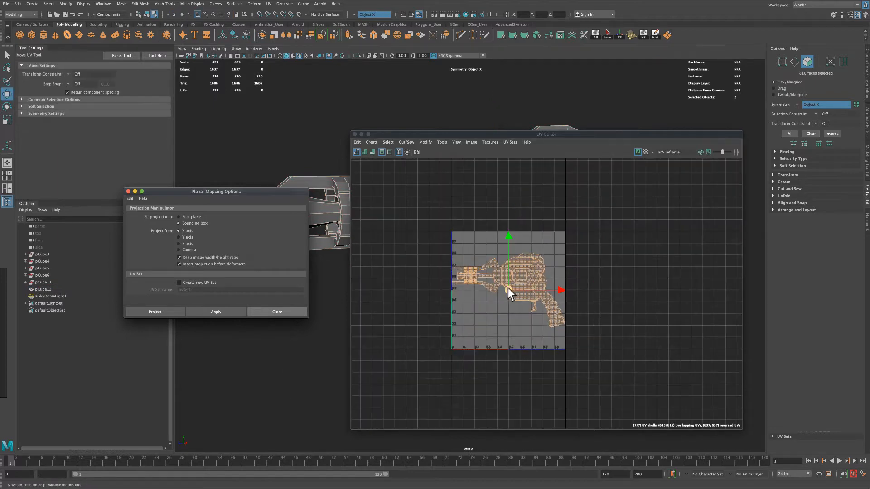
left_click_drag(507, 289, 630, 285)
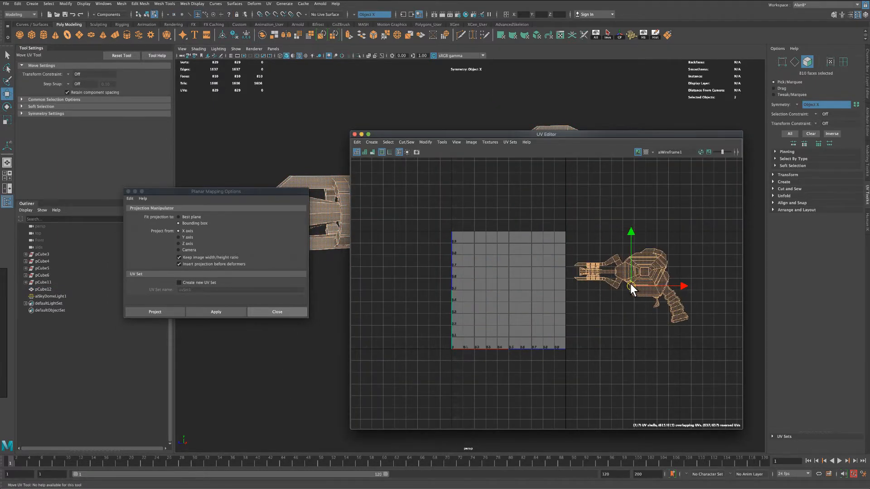
left_click(638, 152)
left_click(638, 152)
left_click(645, 152)
left_click(646, 153)
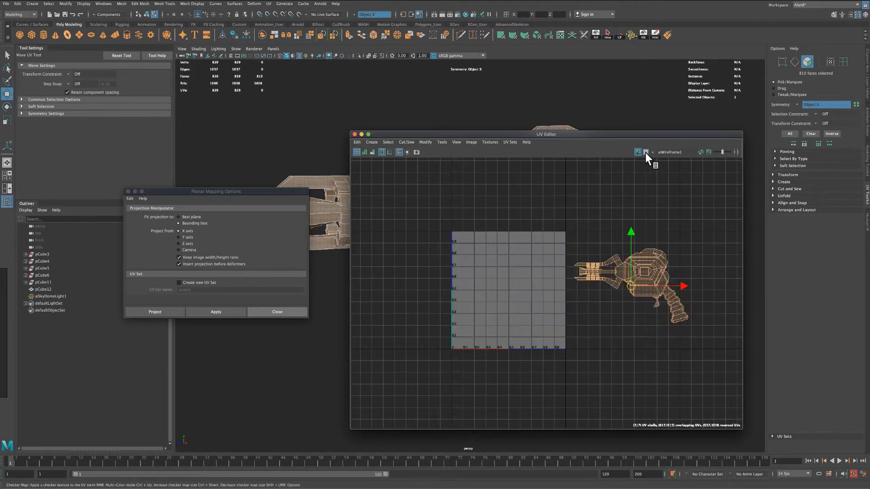
left_click(638, 152)
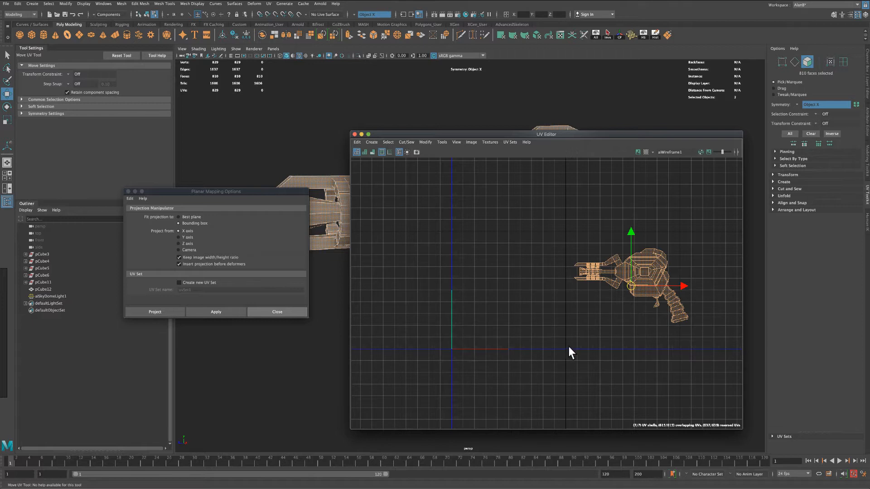
left_click(506, 276)
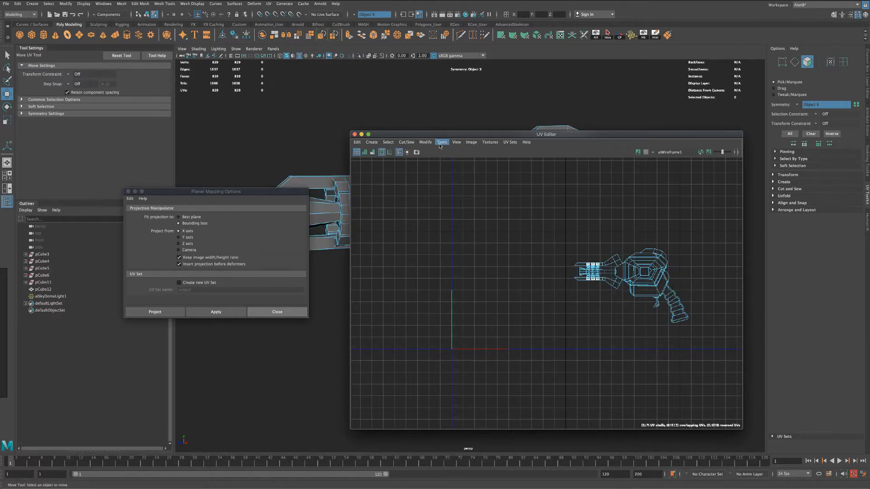
Rearrange the UV Editor and Planar Mapping Options windows to leave the gun model unobstructed.
left_click_drag(427, 134, 608, 130)
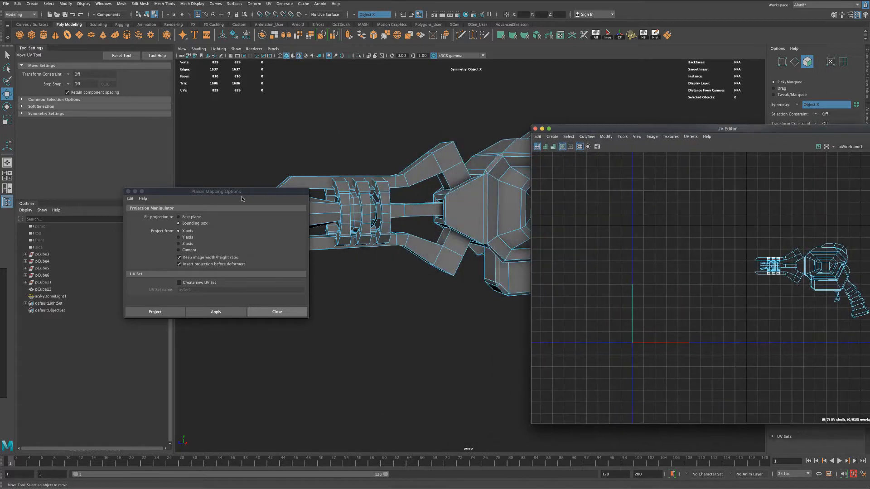
left_click_drag(245, 194, 160, 69)
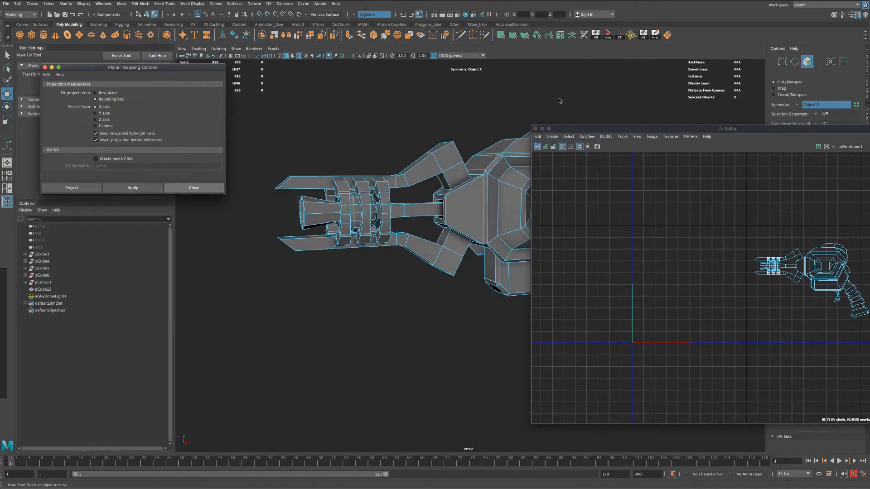
left_click_drag(648, 130, 156, 289)
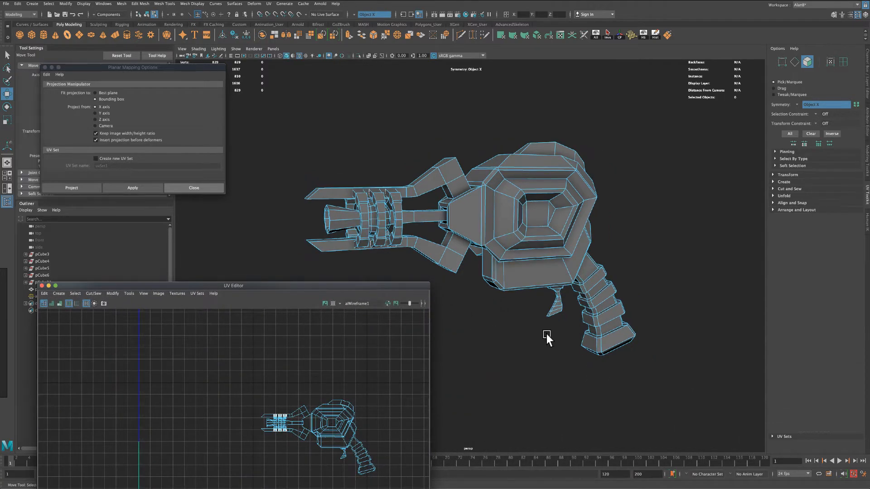
Select the centre face of the gun body's side panel, grow the selection once and add the adjoining inner face.
left_click_drag(510, 331, 535, 336, "alt")
key("q")
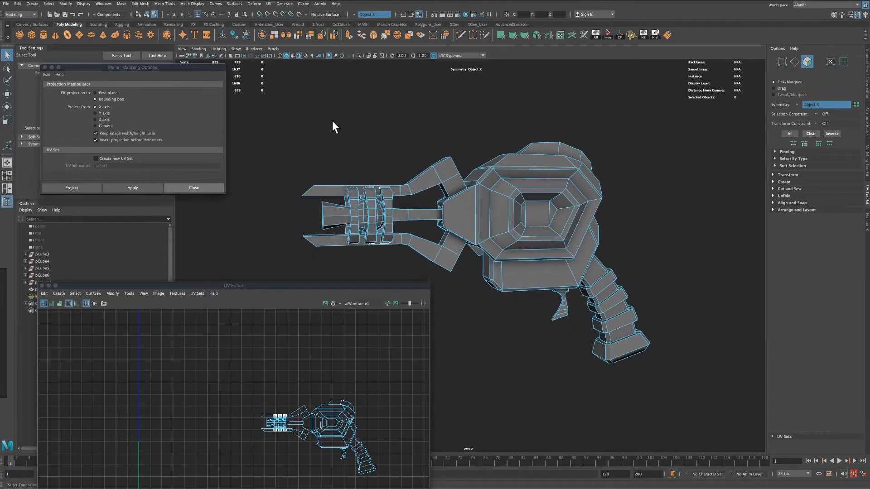
left_click_drag(332, 120, 334, 128, "alt")
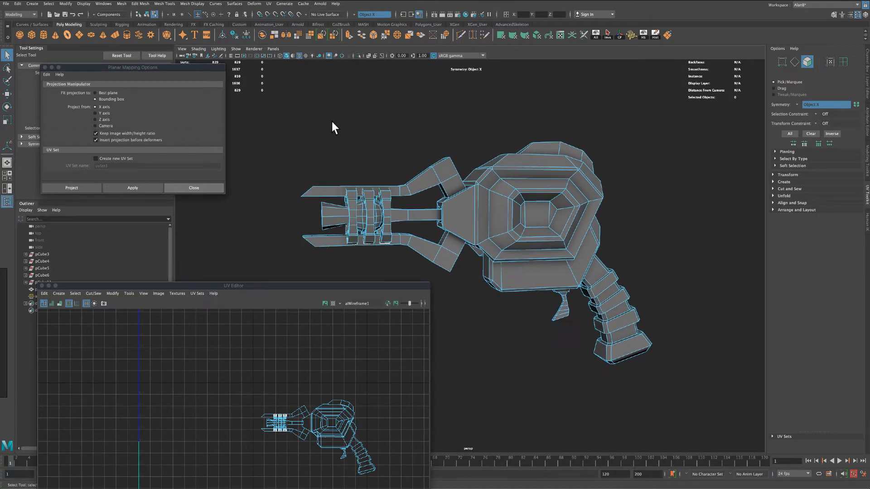
left_click(537, 218)
left_click_drag(682, 230, 679, 228, "alt")
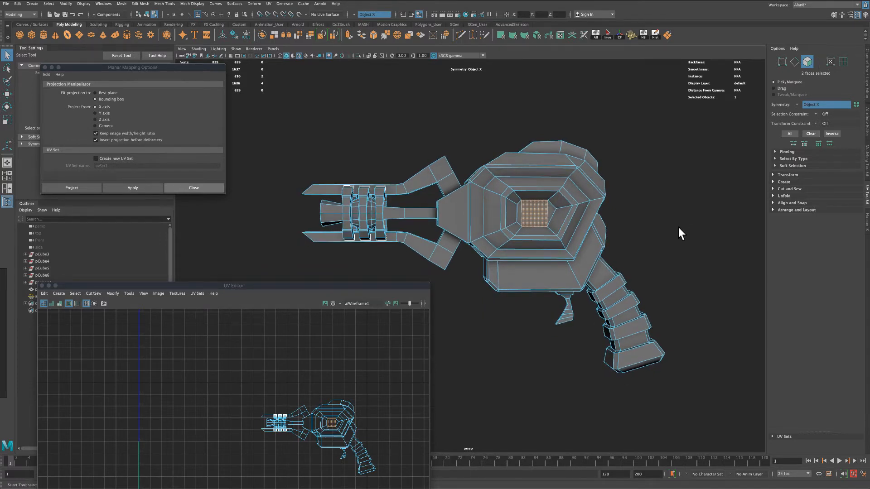
key("shift+period")
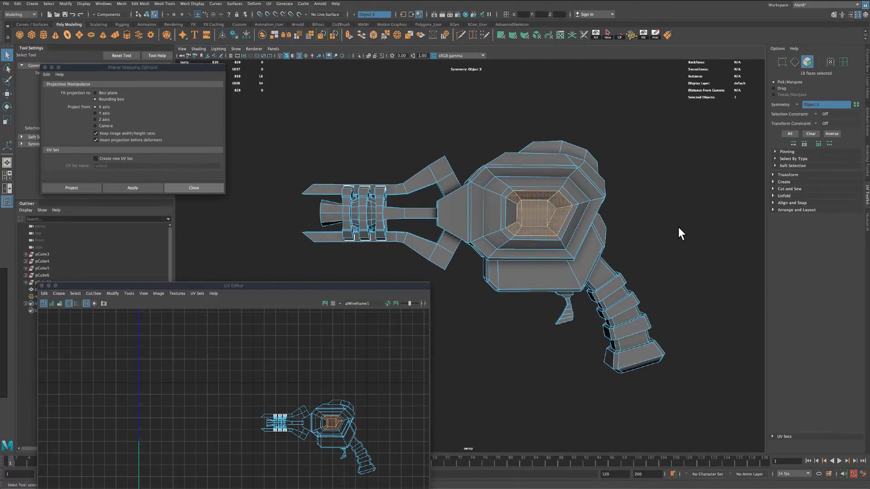
left_click(510, 214, "shift")
Set selection symmetry to Object X and grow the face selection outward to cover the full side panels of the gun body.
left_click_drag(676, 246, 531, 247, "alt")
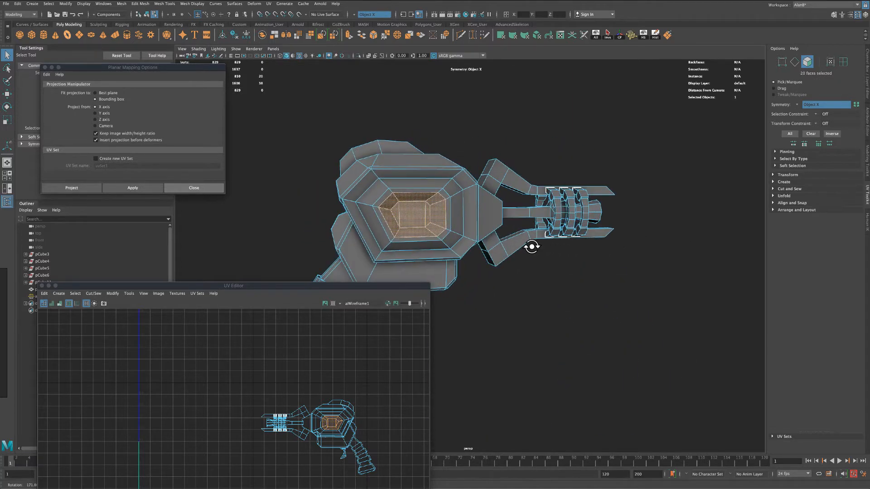
left_click(354, 15)
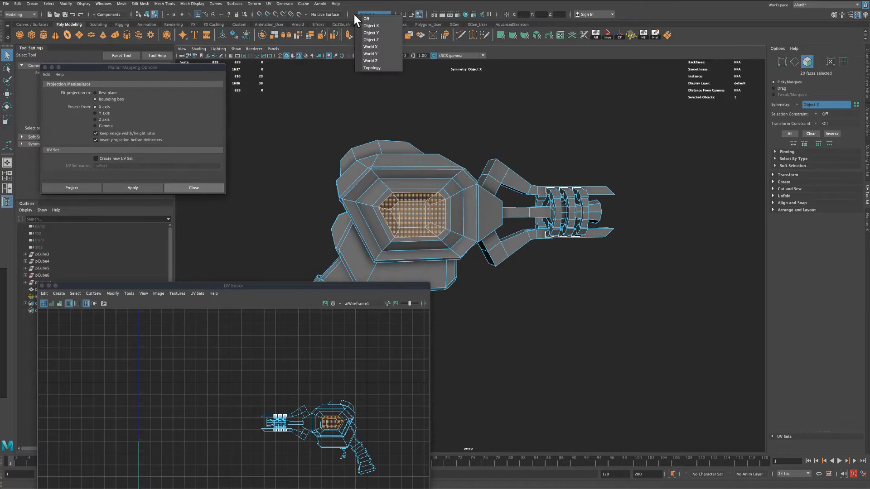
left_click(361, 25)
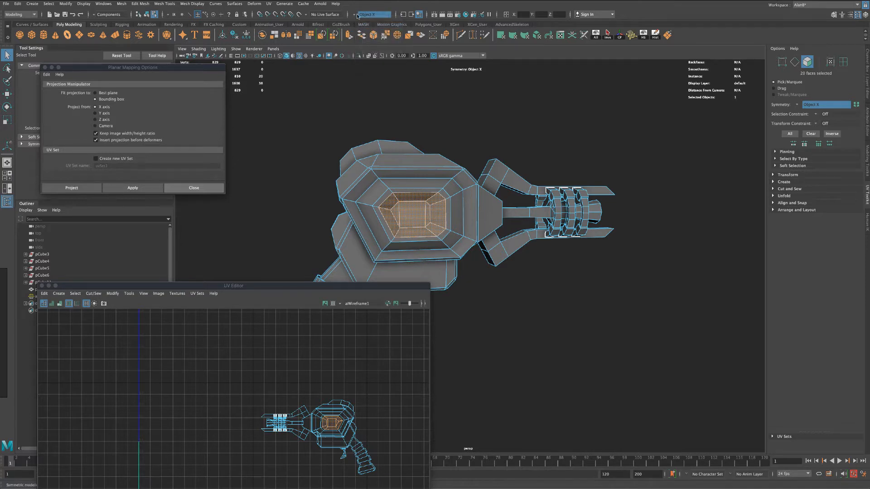
left_click_drag(415, 104, 565, 109, "alt")
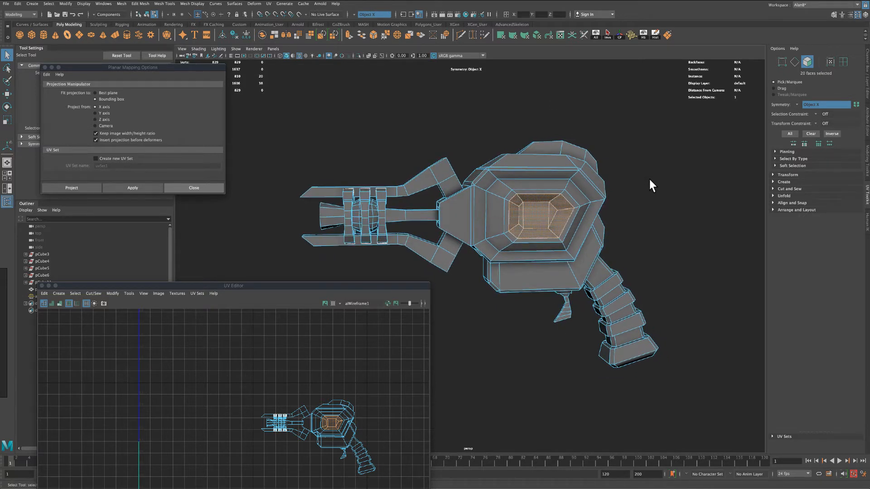
key("shift+period")
key("shift+period")
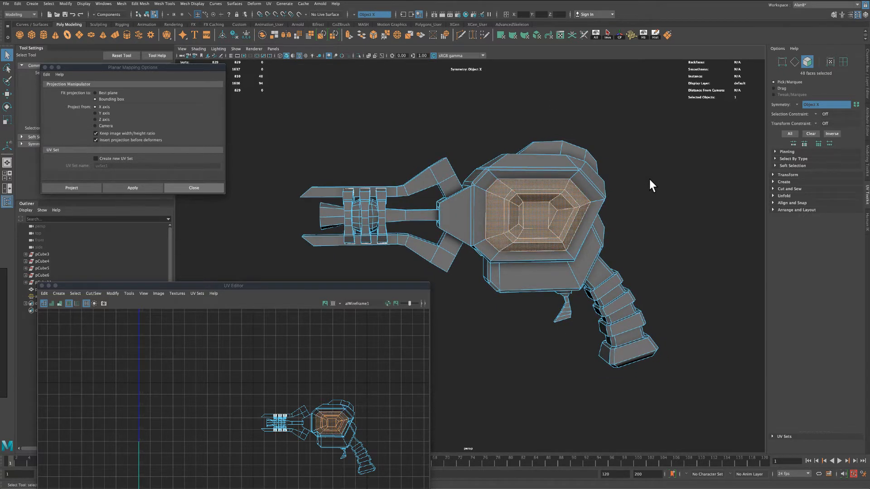
left_click_drag(649, 180, 700, 228, "alt")
key("shift+period")
Apply a planar UV projection from the X axis to the selected side panel faces.
left_click_drag(271, 286, 544, 309)
left_click_drag(435, 247, 343, 248, "alt")
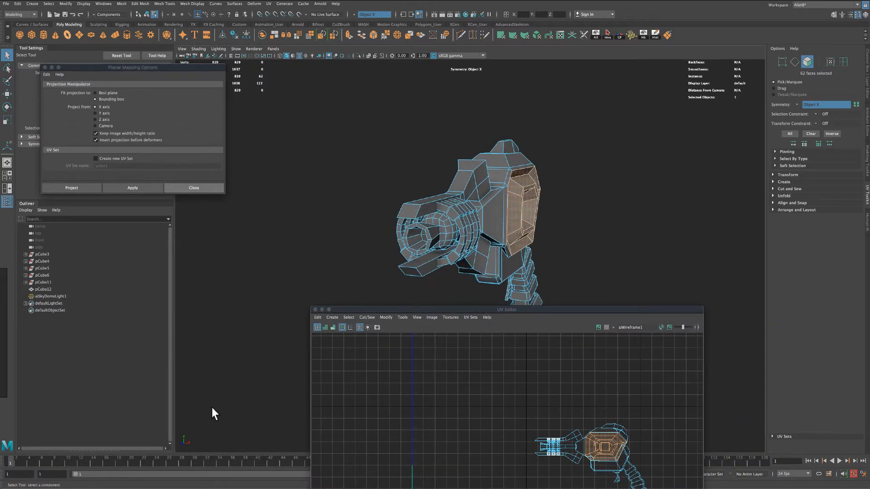
left_click_drag(339, 311, 265, 254)
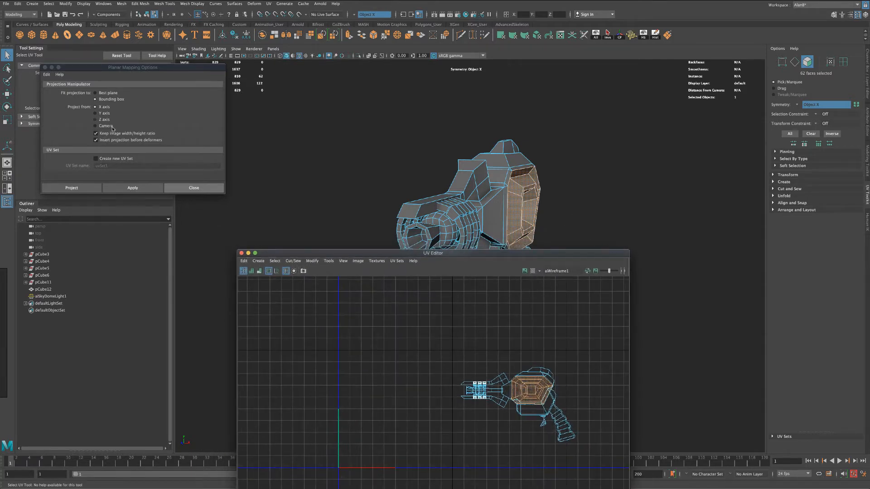
left_click(131, 187)
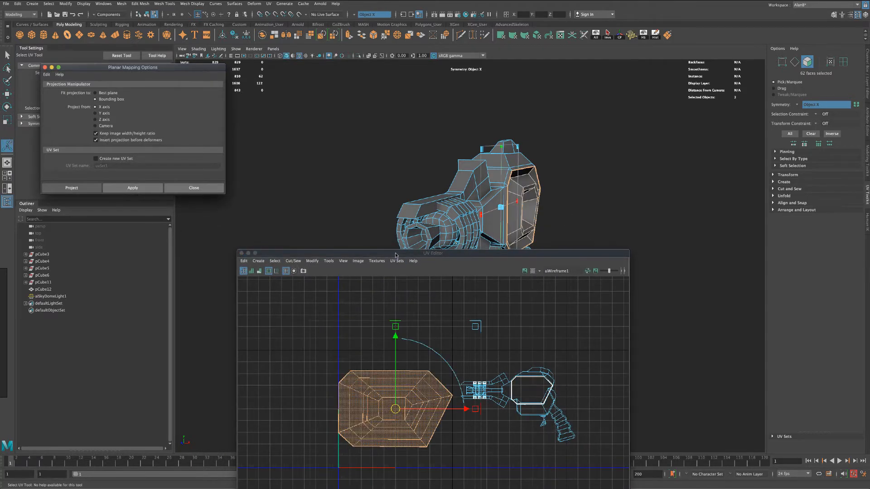
Unfold the UVs of the projected side panels.
left_click_drag(568, 255, 539, 201)
left_click(783, 196)
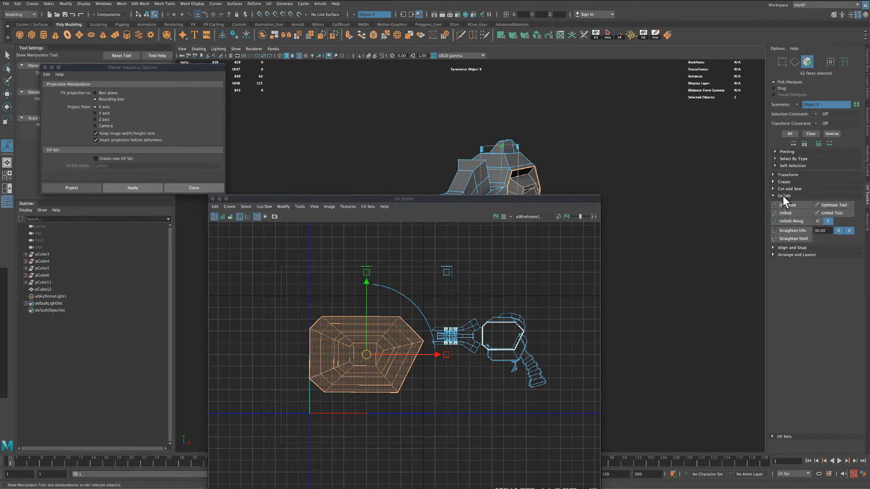
left_click(784, 213)
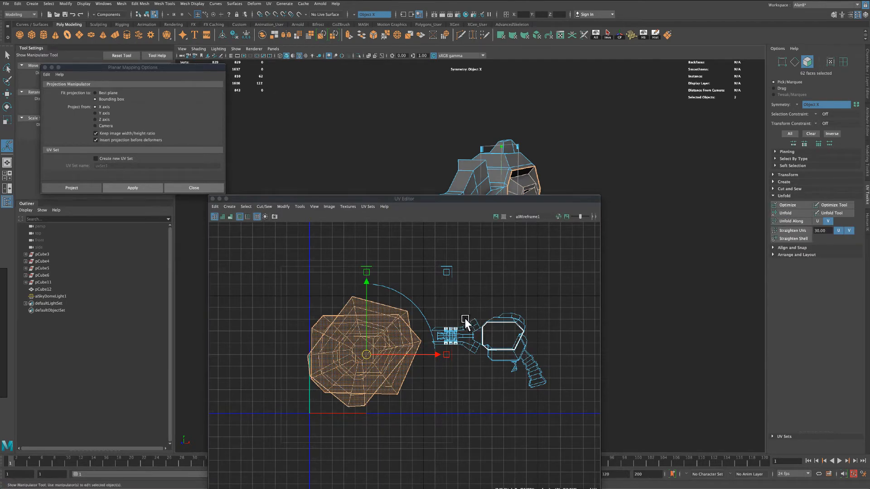
Select the overlapping side panel UV shells and display the Arrange and Layout options.
scroll(466, 322, "down", 3)
left_click(423, 377)
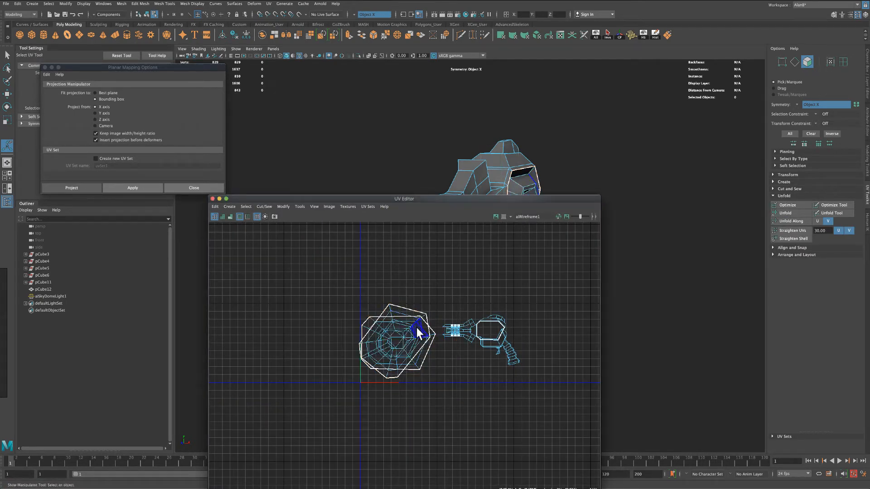
left_click_drag(338, 285, 442, 403)
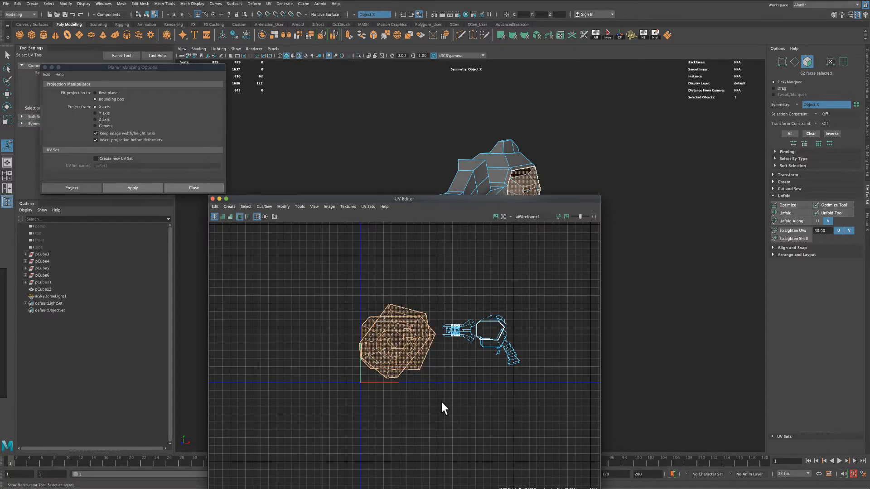
left_click(789, 255)
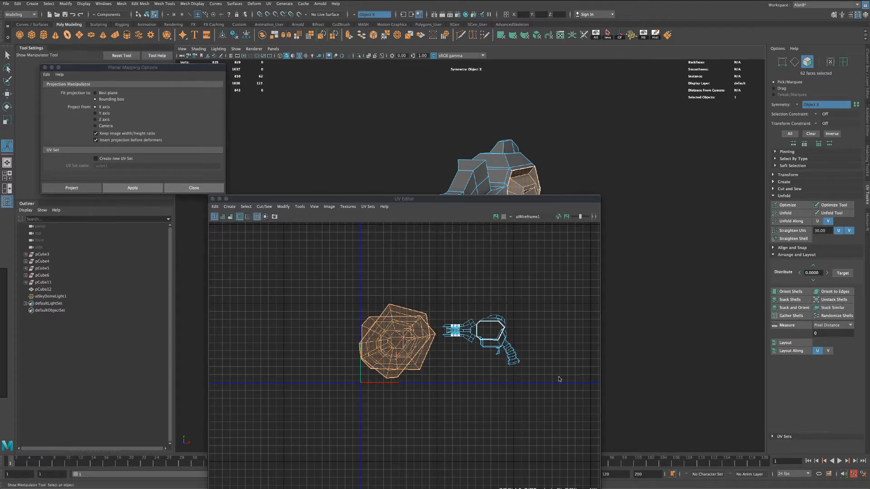
left_click(499, 399)
left_click(410, 343)
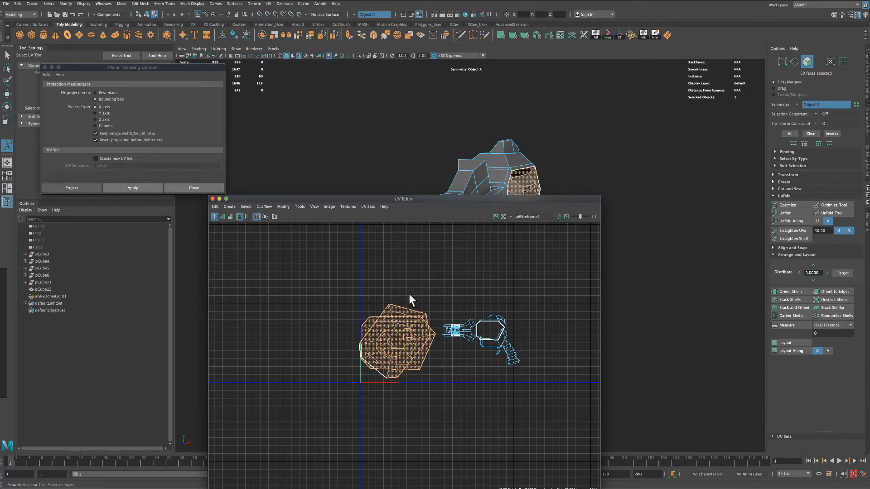
left_click(442, 290)
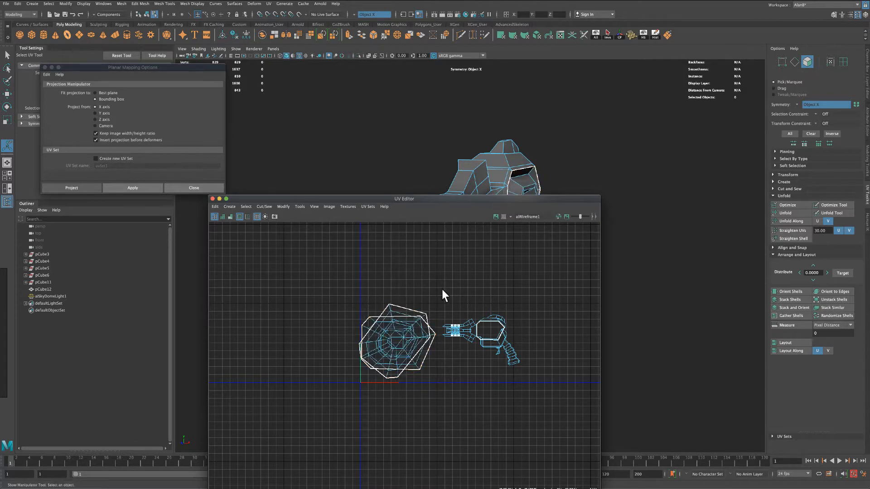
Turn selection symmetry off and move one side panel UV shell above the other so they no longer overlap.
left_click(356, 15)
left_click(362, 20)
left_click(401, 319)
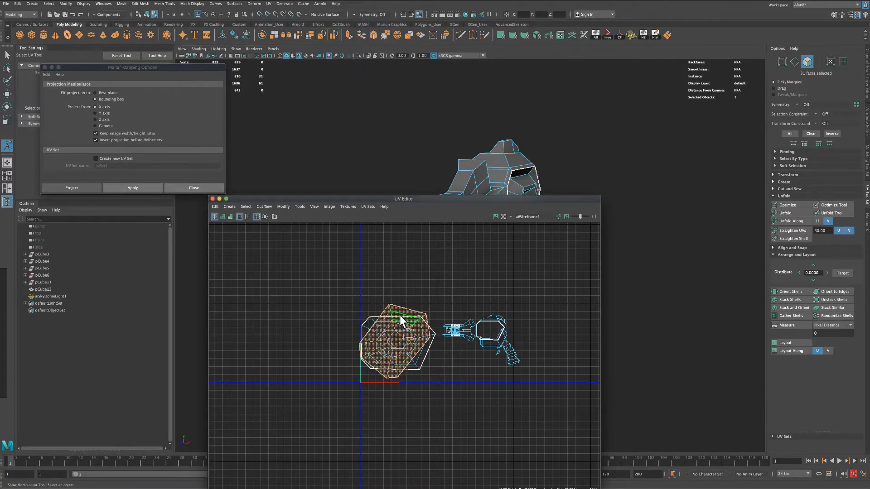
key("w")
left_click_drag(398, 328, 381, 274)
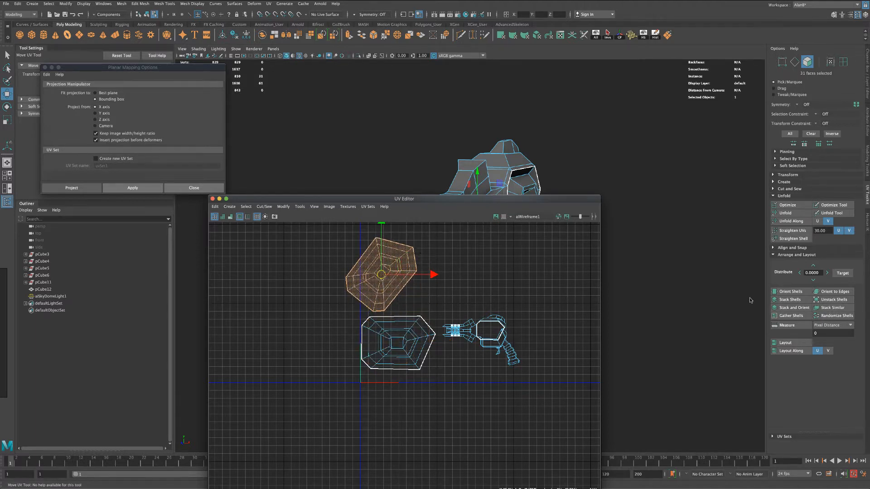
Apply Orient Shells to each of the two side panel UV shells.
left_click(788, 290)
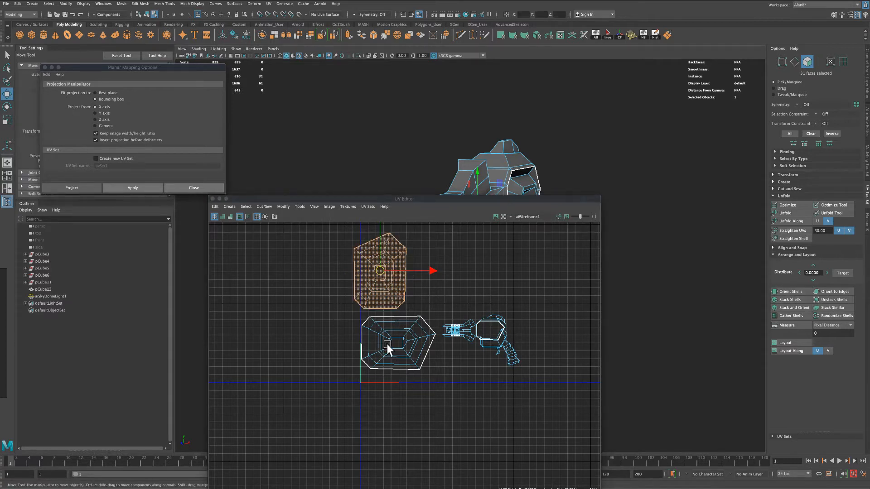
left_click(387, 344)
left_click(793, 292)
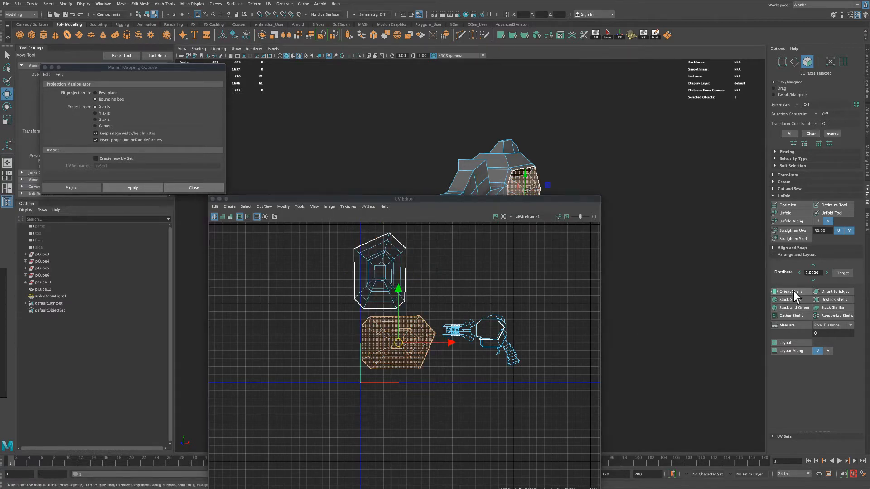
Rotate the upper side panel shell about 90 degrees counterclockwise and flip it in U to match the lower shell.
left_click(381, 268)
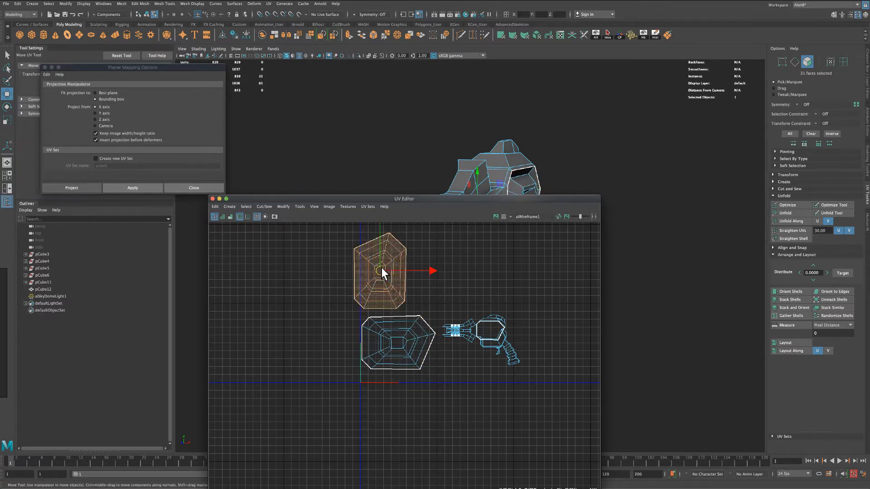
key("e")
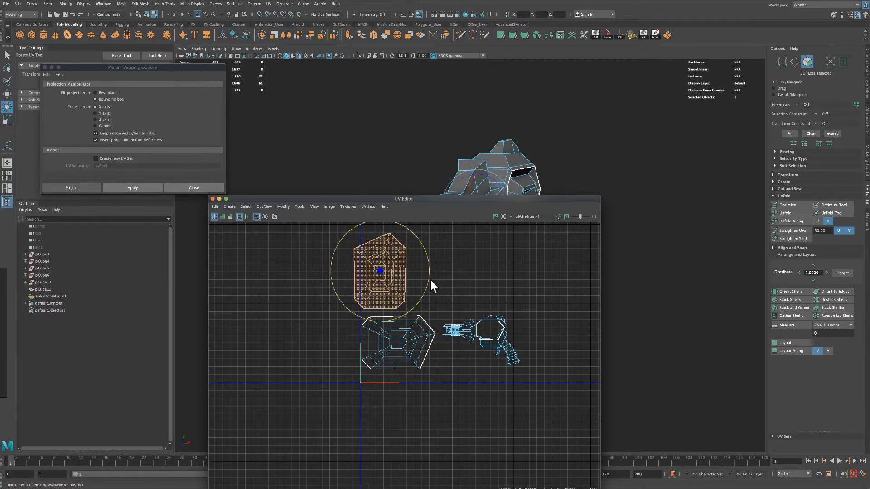
left_click_drag(427, 281, 399, 205)
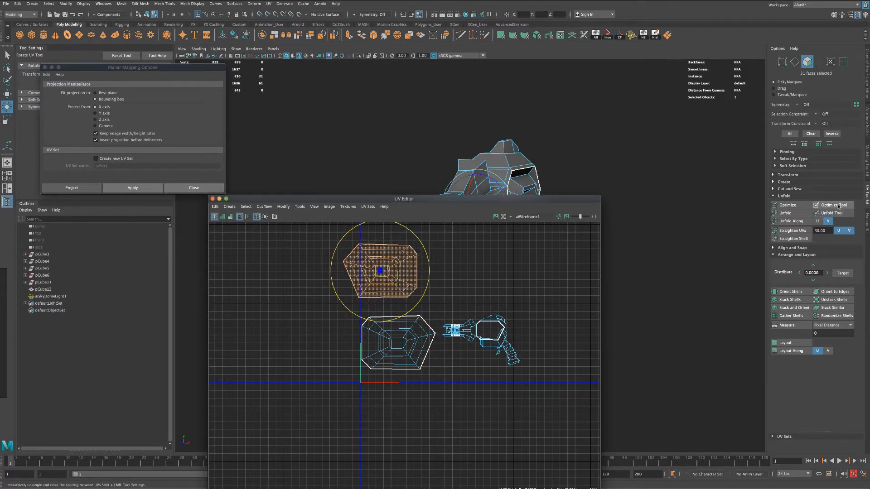
left_click(789, 175)
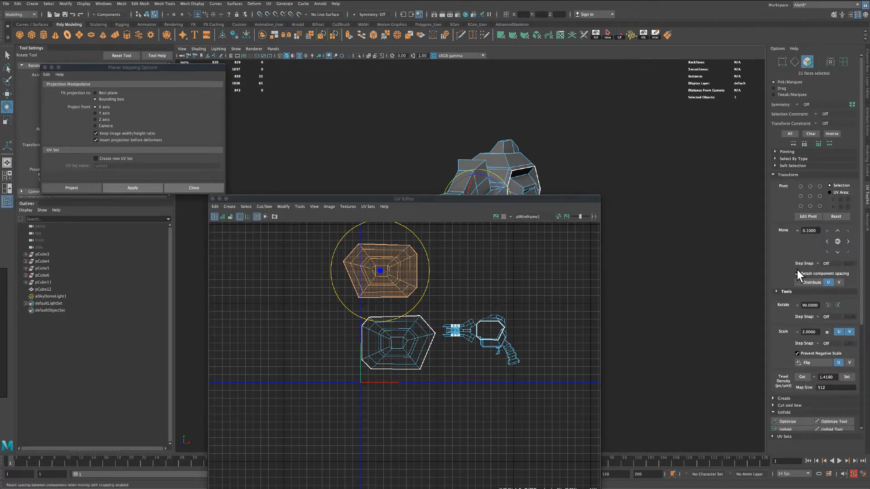
left_click(810, 363)
Select both side panel shells and stack them on each other with Stack Similar.
left_click_drag(320, 237, 437, 396)
scroll(846, 413, "down", 3)
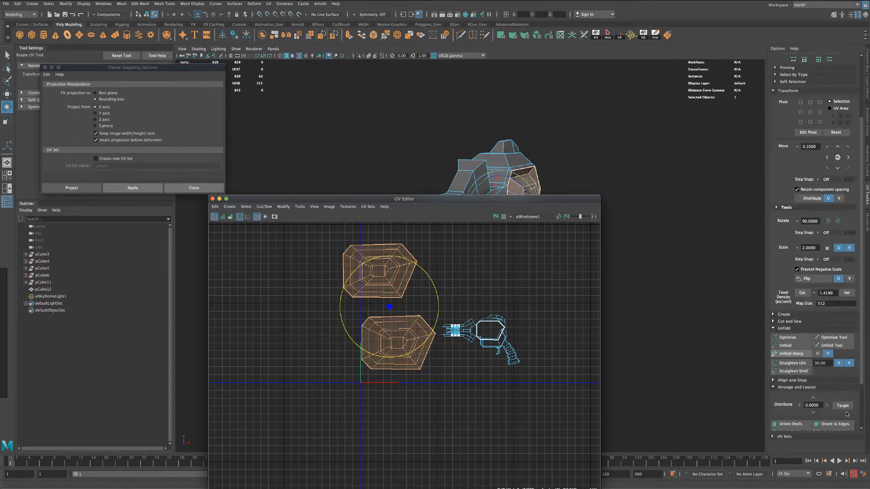
scroll(846, 413, "down", 3)
left_click(836, 381)
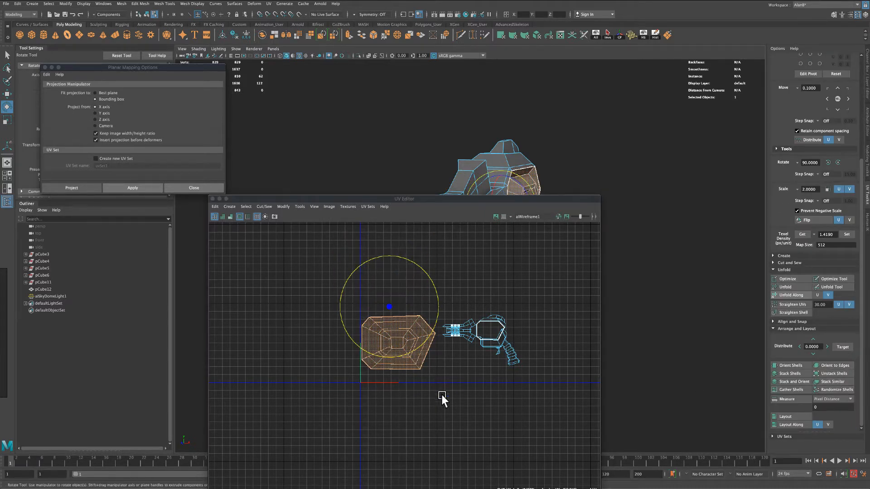
Move the stacked side panel shells up and left, outside the UV tile.
scroll(442, 397, "up", 6)
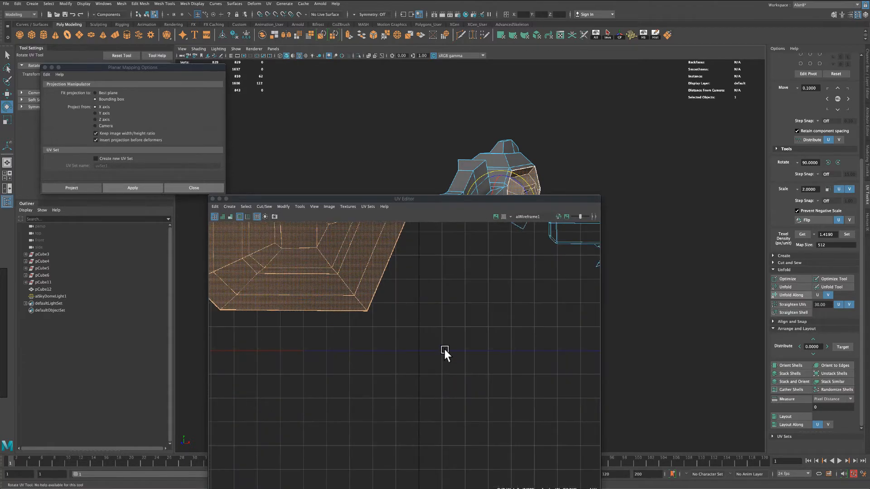
scroll(491, 416, "down", 2)
middle_click_drag(491, 416, 501, 396, "alt")
scroll(518, 430, "down", 2)
scroll(505, 399, "down", 3)
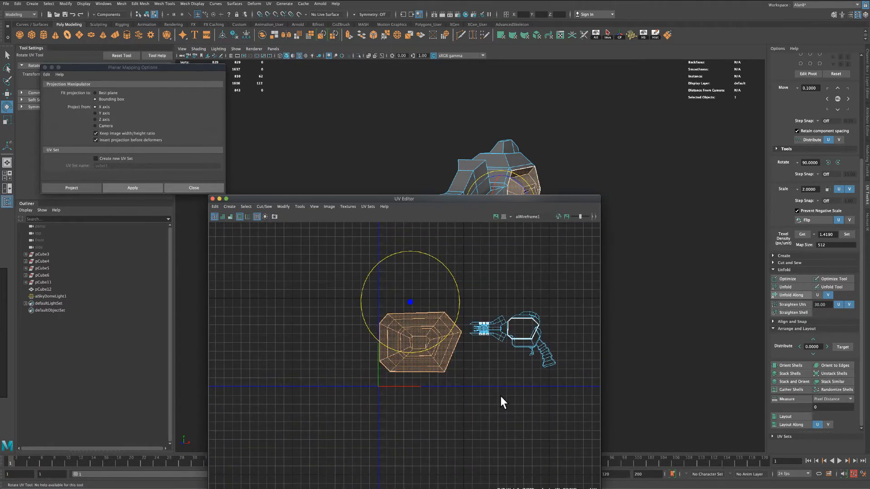
key("w")
left_click_drag(410, 301, 319, 222)
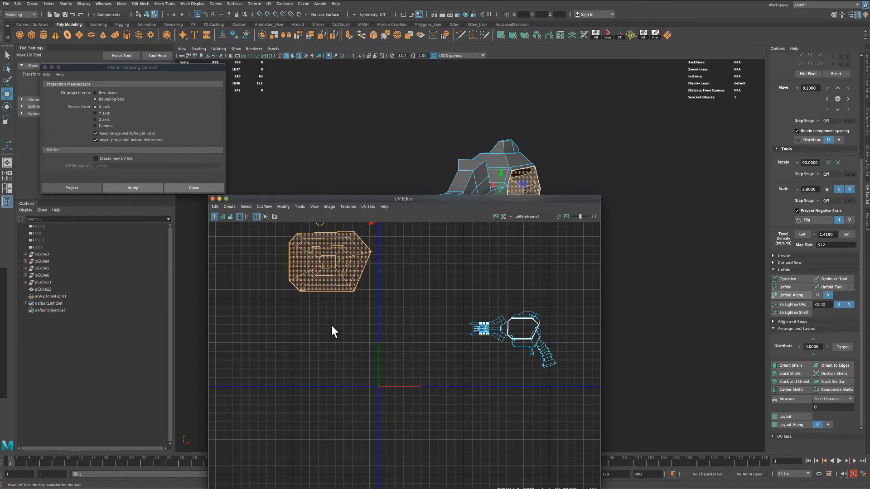
Move the UV Editor off the model and hide the unwrapped side panel faces in the viewport.
left_click_drag(393, 200, 397, 292)
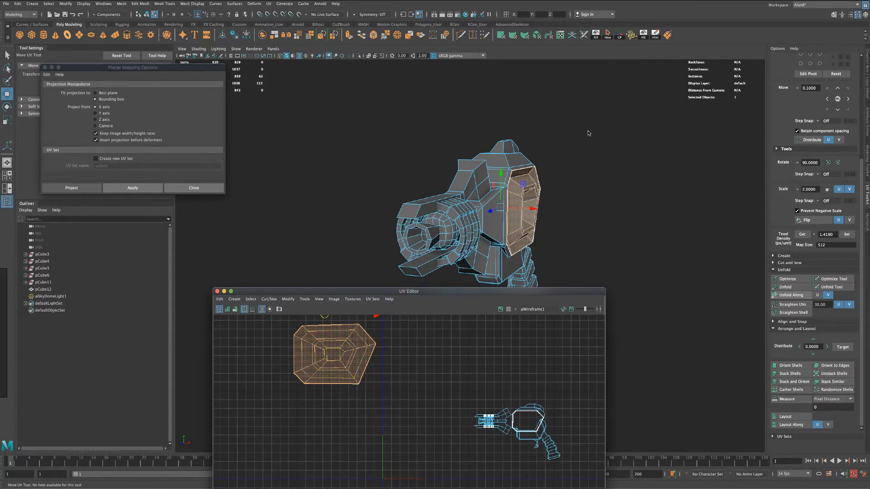
left_click(644, 34)
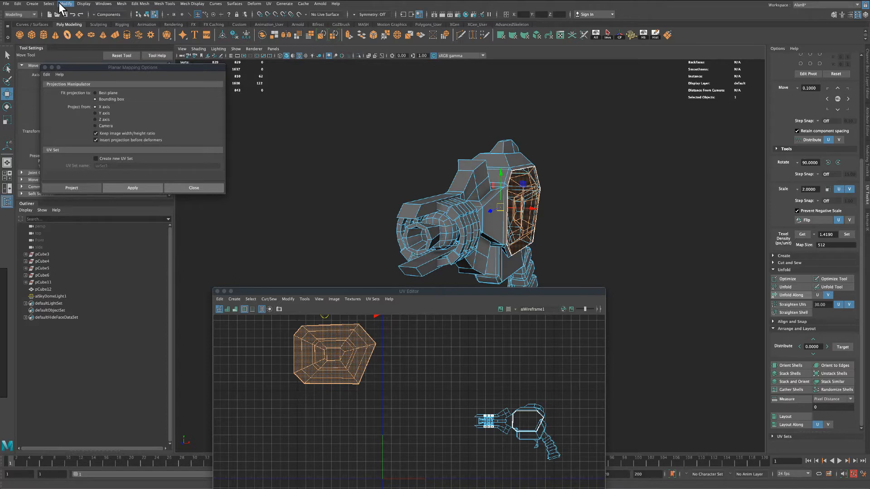
left_click(81, 3)
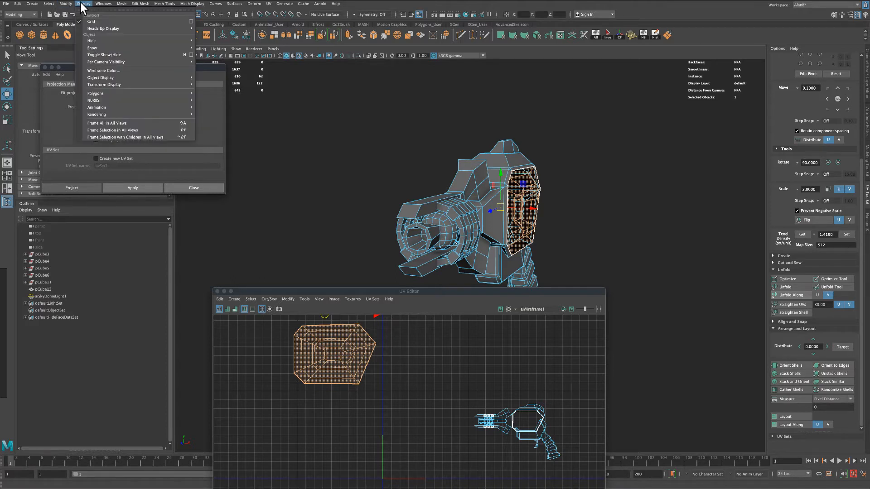
mouse_move(108, 41)
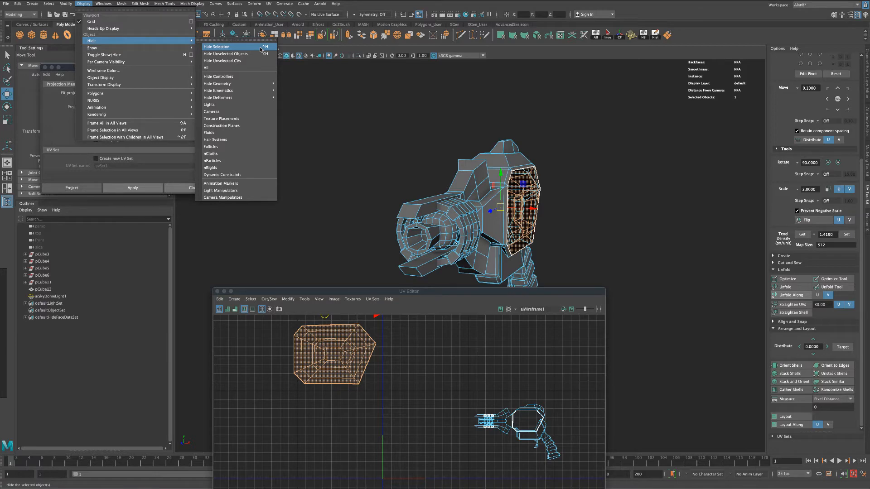
left_click(324, 45)
Select the faces of the rear bulge above the grip, apply a planar projection from the Y axis and unfold them.
left_click_drag(458, 199, 558, 206, "alt")
left_click(644, 230)
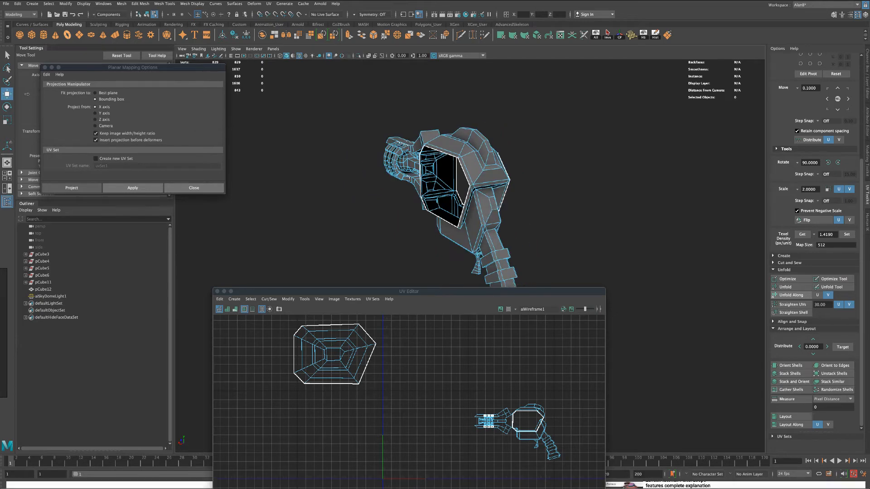
left_click(8, 55)
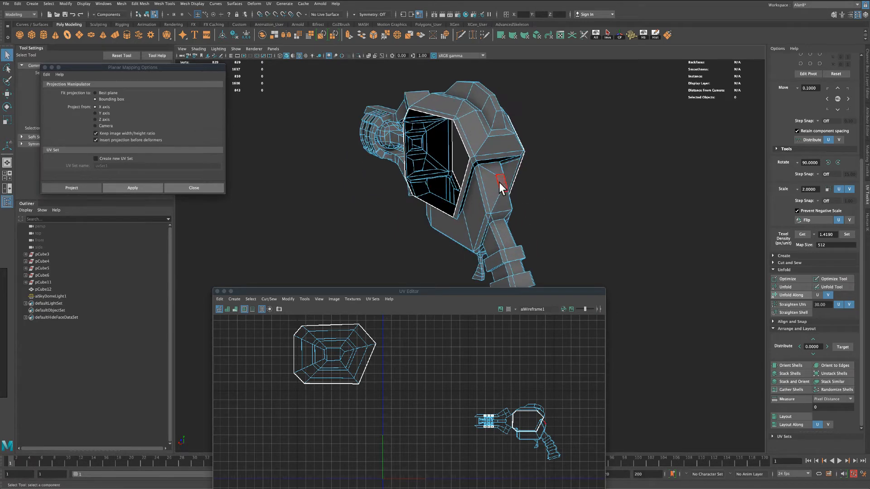
left_click(499, 182)
left_click_drag(532, 197, 642, 232, "alt")
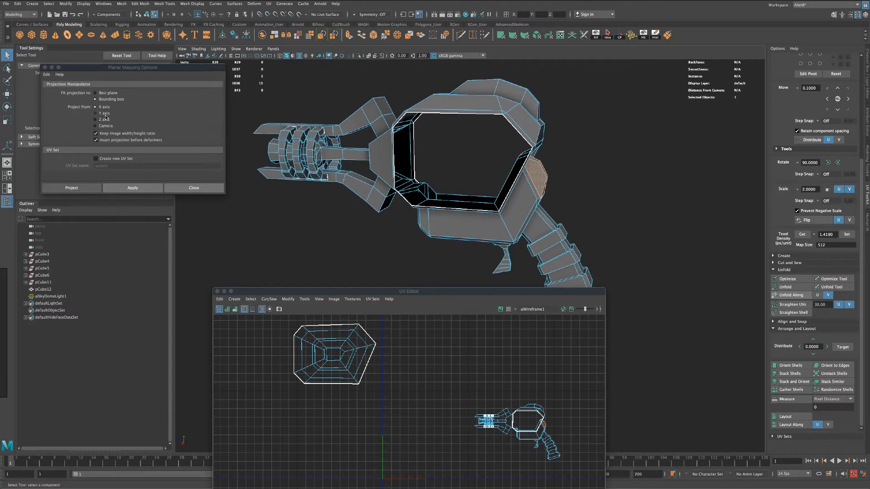
left_click(105, 113)
left_click(122, 188)
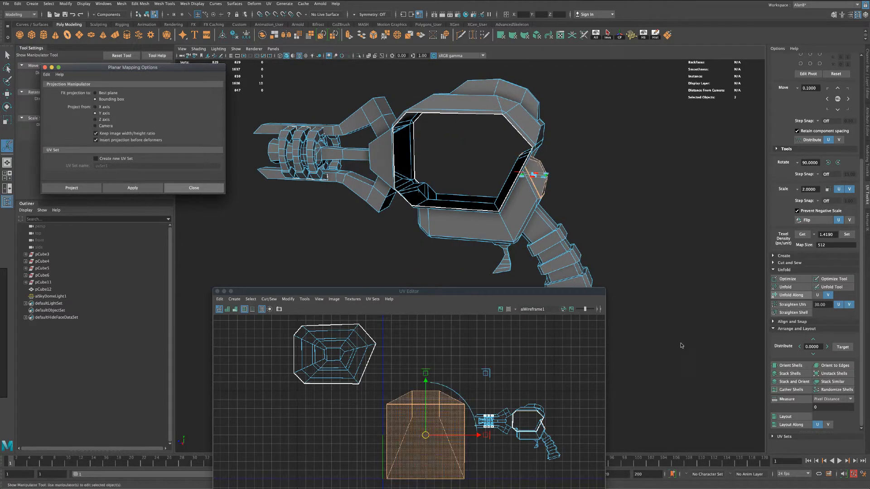
left_click(786, 287)
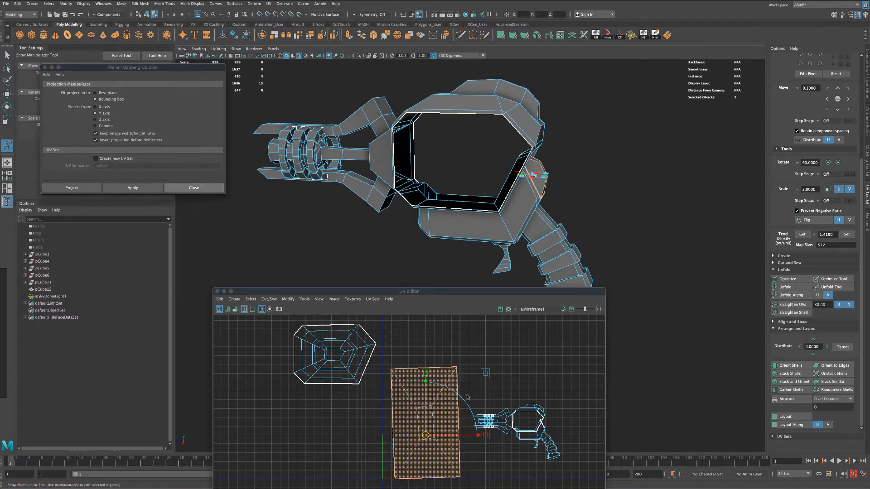
Place the rear bulge's UV shell to the left of the side panel shells and straighten it with Orient Shells.
scroll(466, 401, "down", 2)
key("w")
left_click_drag(438, 416, 311, 368)
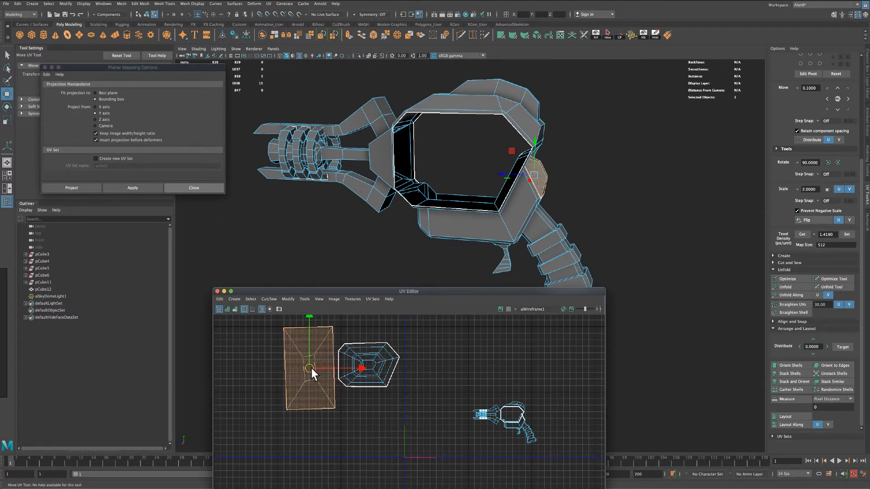
left_click(791, 365)
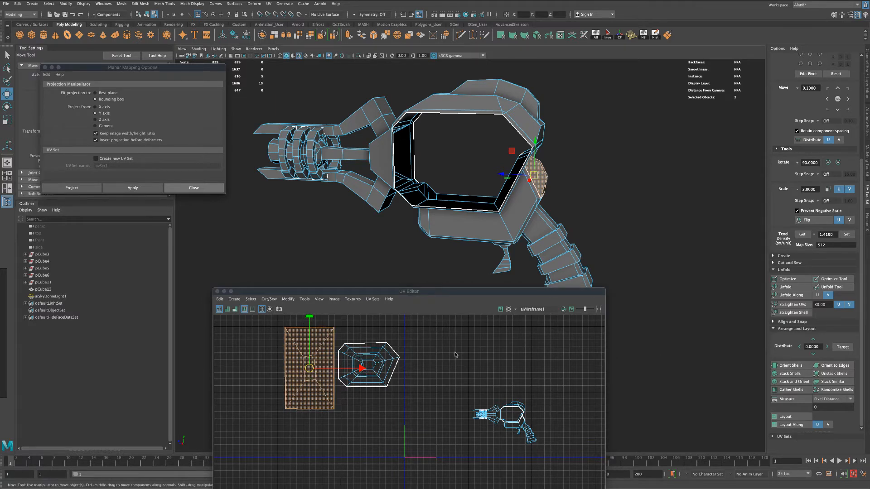
Hide the unwrapped rear bulge faces in the viewport and return to the Select tool.
left_click(641, 33)
left_click_drag(668, 220, 667, 260, "alt")
scroll(626, 232, "up", 3)
key("q")
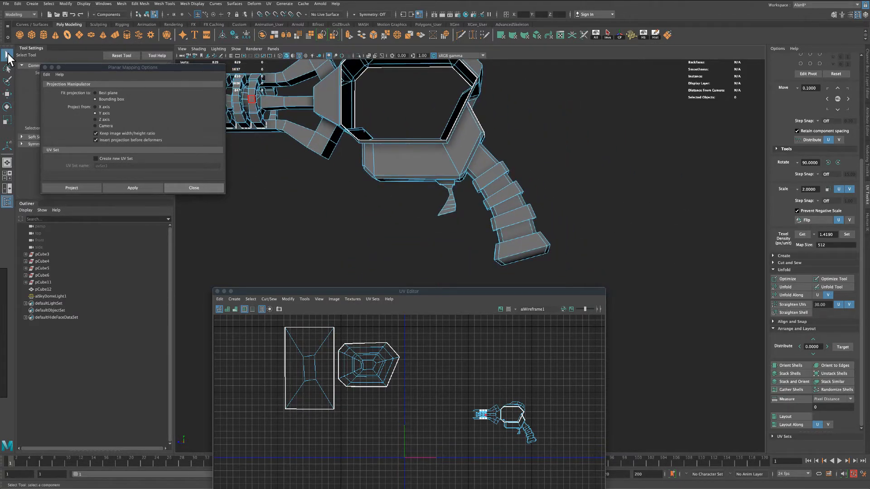
Select the ribbed grip faces above the base and apply a planar UV projection from the X axis.
left_click_drag(554, 152, 572, 164, "alt")
left_click_drag(497, 198, 493, 202)
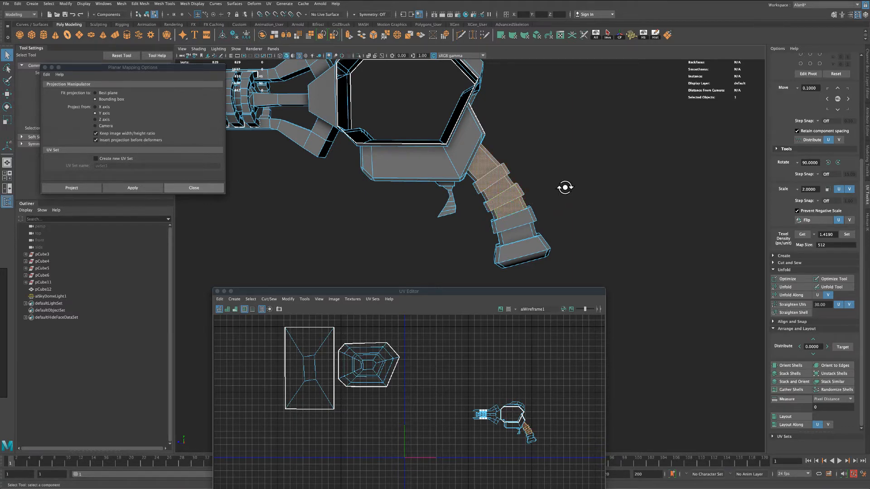
left_click_drag(565, 187, 509, 235, "alt")
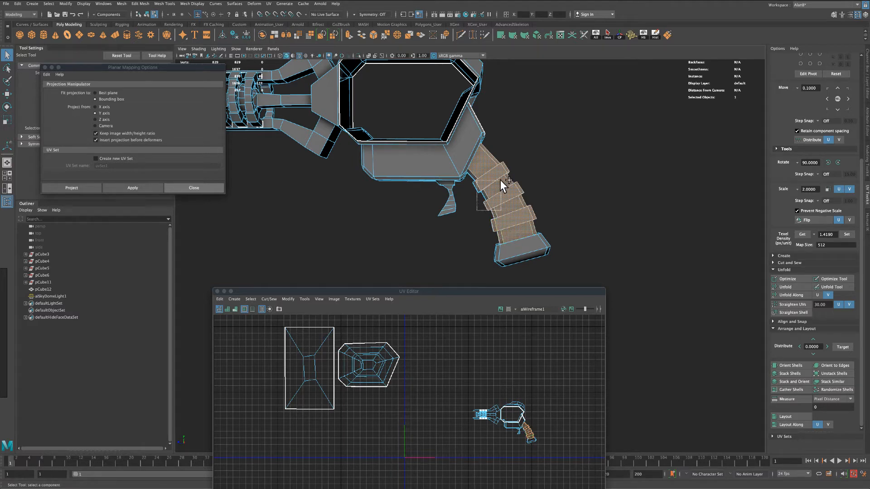
left_click_drag(475, 213, 492, 172, "shift")
left_click_drag(611, 209, 641, 221, "alt")
left_click(107, 107)
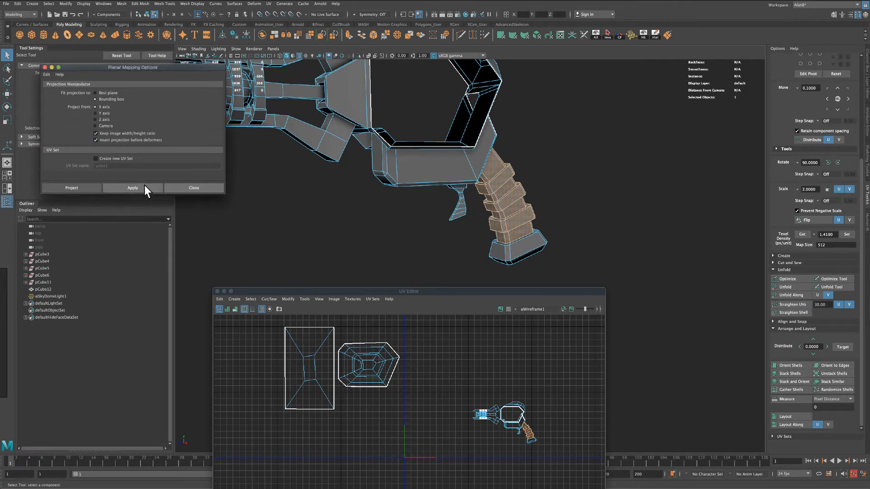
left_click(144, 186)
left_click_drag(422, 292, 352, 286)
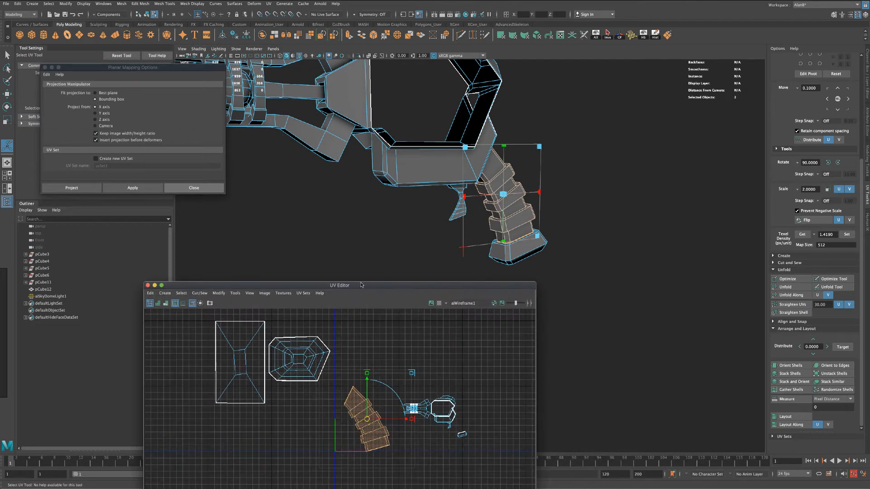
Select the lengthwise edge loop along the front of the ribbed grip and cut its UVs there.
key("w")
key("q")
left_click_drag(702, 197, 651, 188, "alt")
right_click_drag(492, 155, 481, 156)
left_click(484, 154)
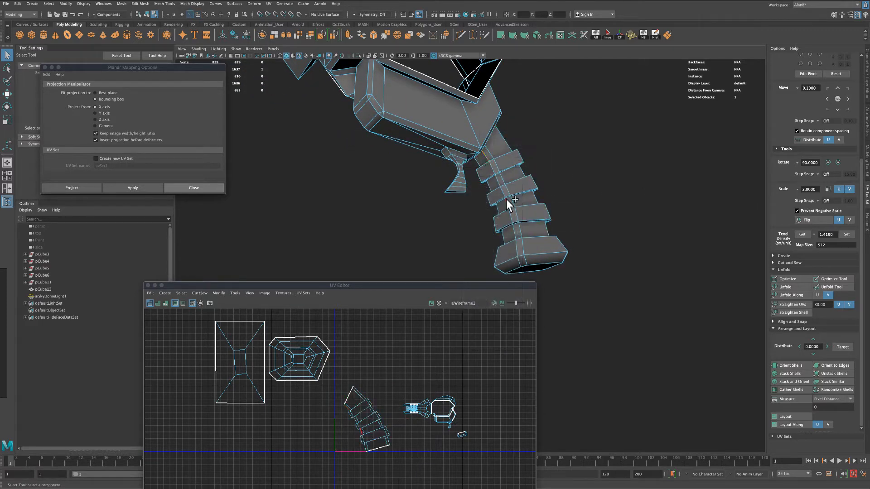
double_click(515, 233)
mouse_move(617, 214)
left_mouse_down("alt")
mouse_move(622, 241)
mouse_move(612, 205)
mouse_move(589, 204)
mouse_move(624, 218)
left_mouse_up("alt")
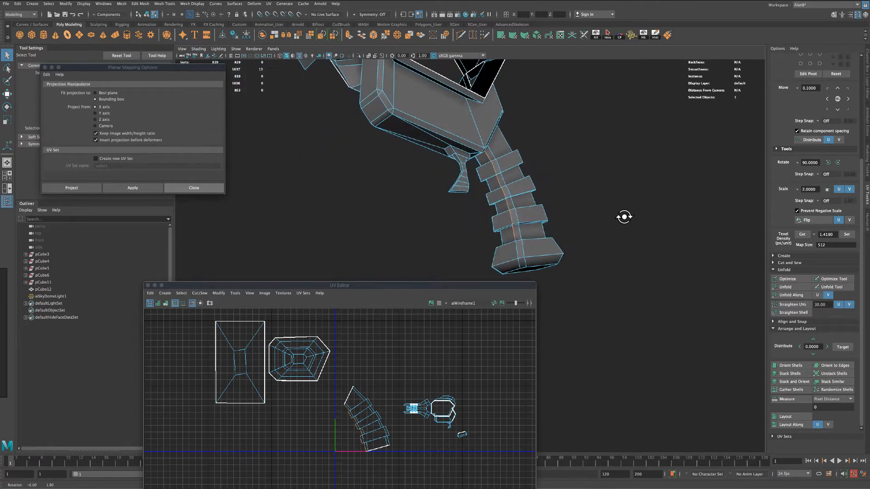
scroll(791, 309, "up", 3)
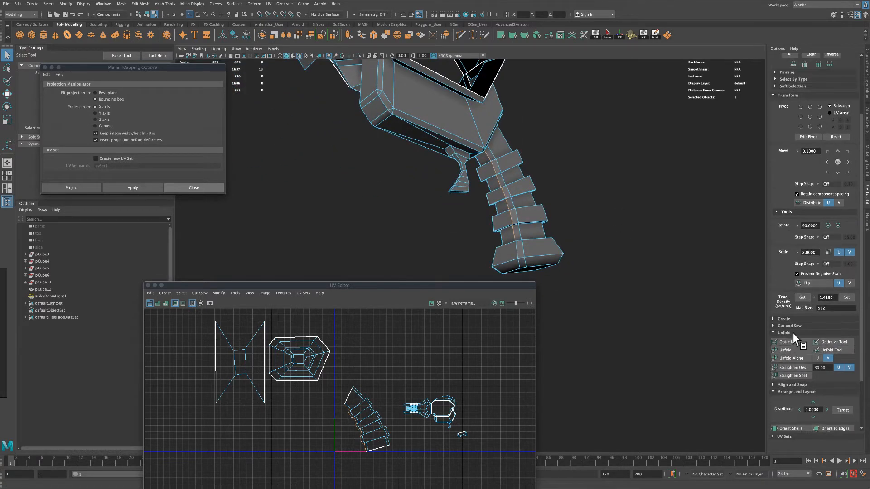
scroll(793, 333, "up", 3)
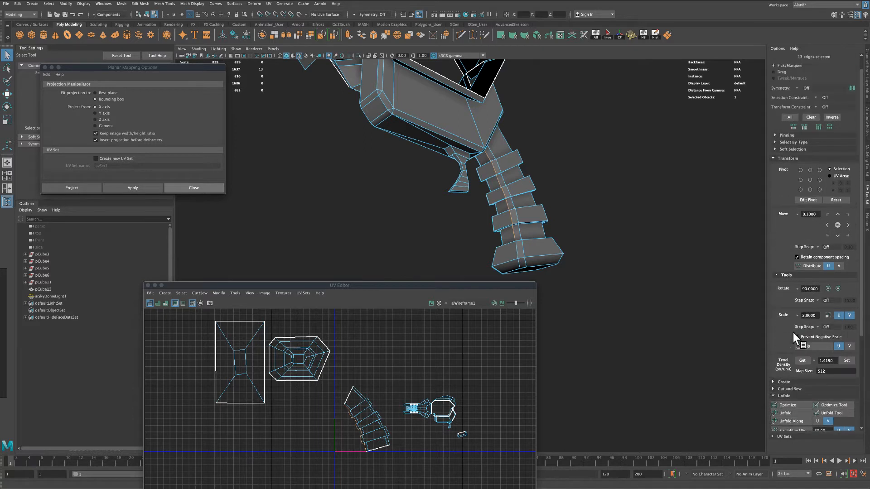
left_click(785, 389)
scroll(805, 371, "down", 4)
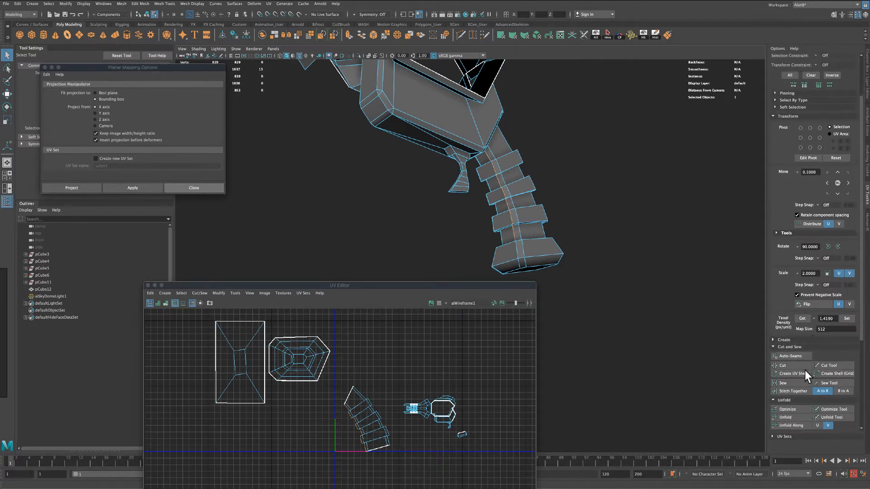
left_click(788, 320)
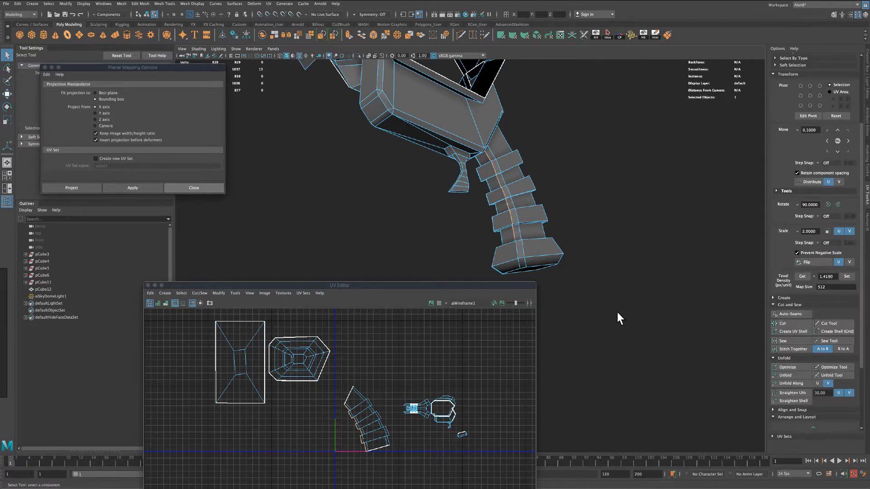
Select the ribbed grip's whole UV shell and unfold it.
left_click_drag(617, 317, 595, 318, "alt")
right_click_drag(361, 391, 361, 404)
left_click(360, 403)
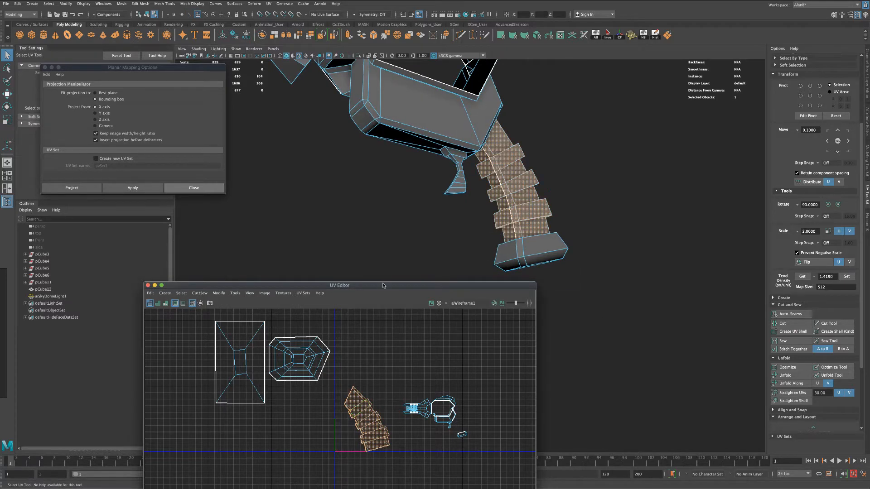
left_click_drag(384, 285, 344, 211)
scroll(353, 314, "down", 2)
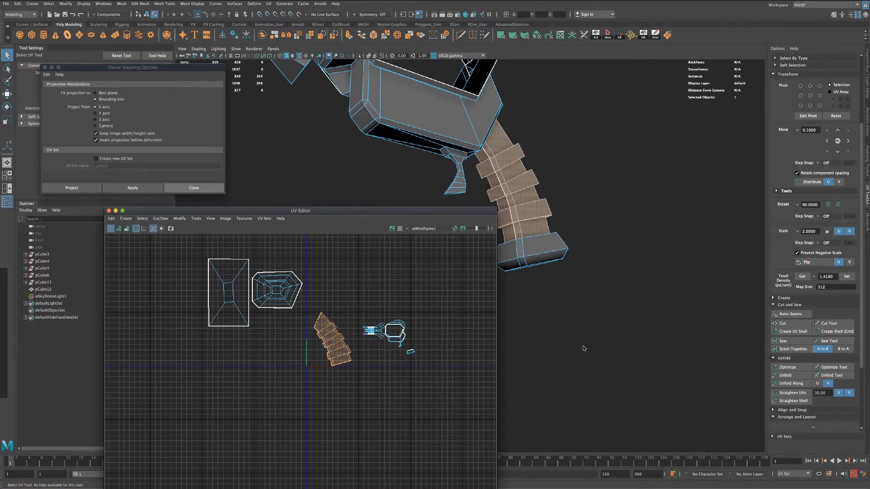
left_click(787, 376)
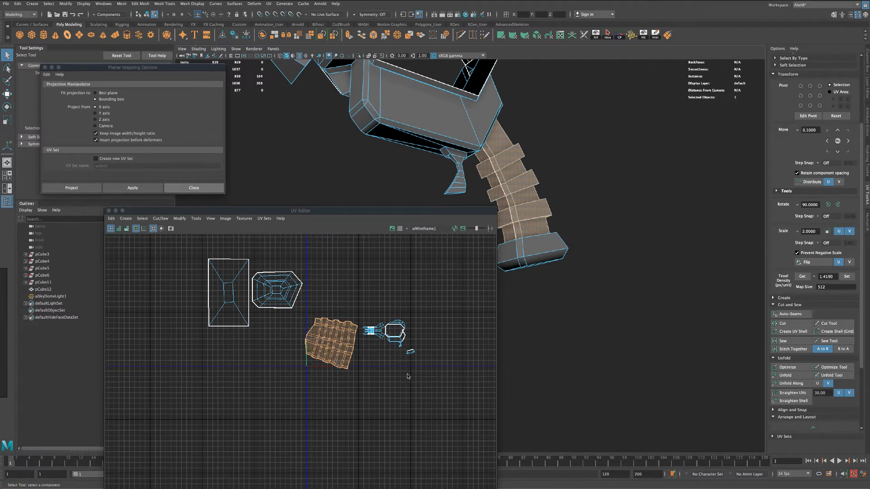
Place the unfolded grip shell to the left of the rectangular shell and straighten it with Orient Shells.
left_click(328, 358)
key("w")
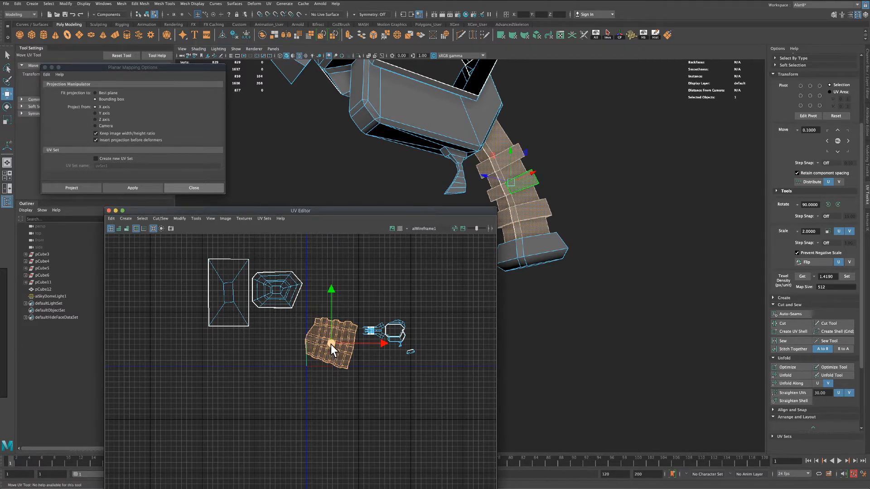
left_click_drag(331, 345, 175, 300)
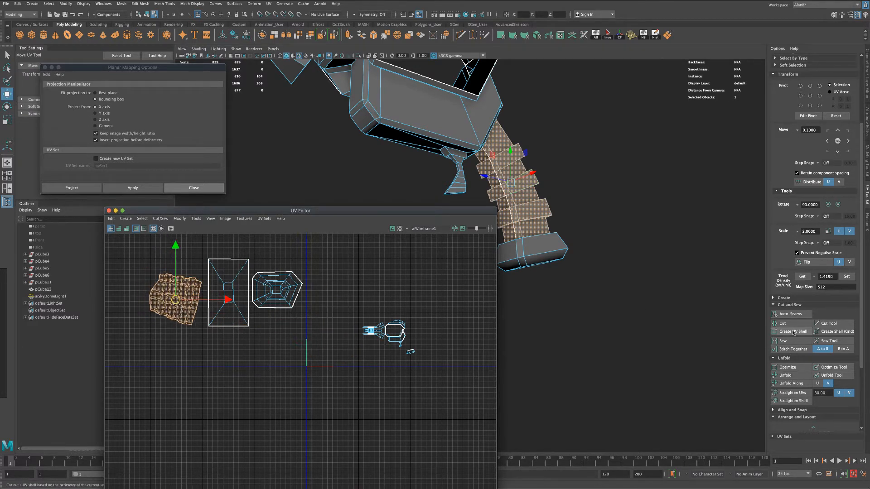
scroll(792, 345, "down", 4)
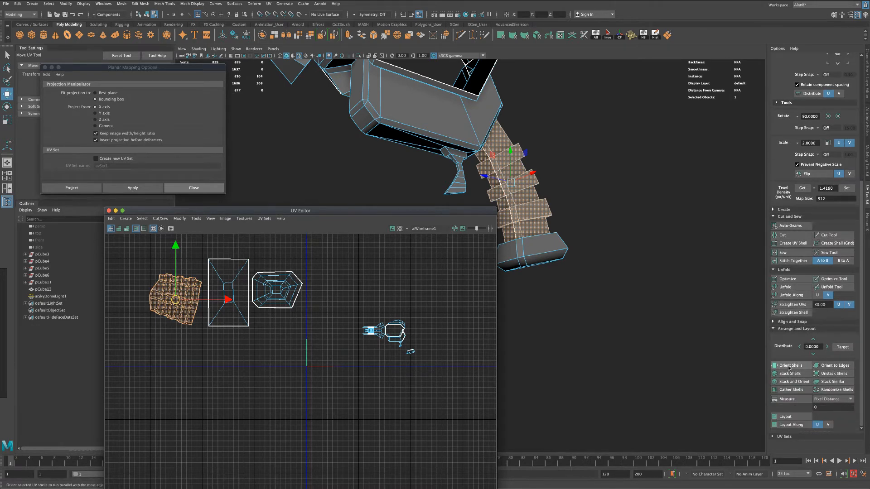
left_click(789, 368)
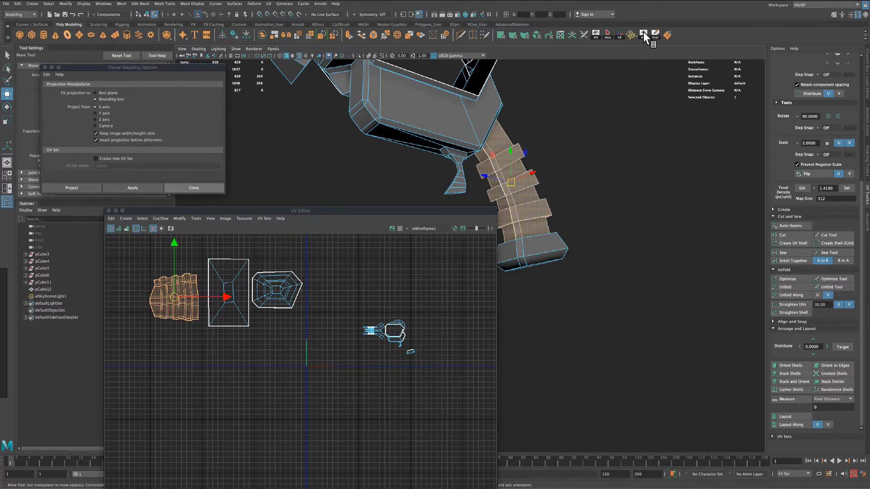
Hide the unwrapped ribbed grip faces and move the UV Editor aside to clear the view of the model.
key("ctrl+h")
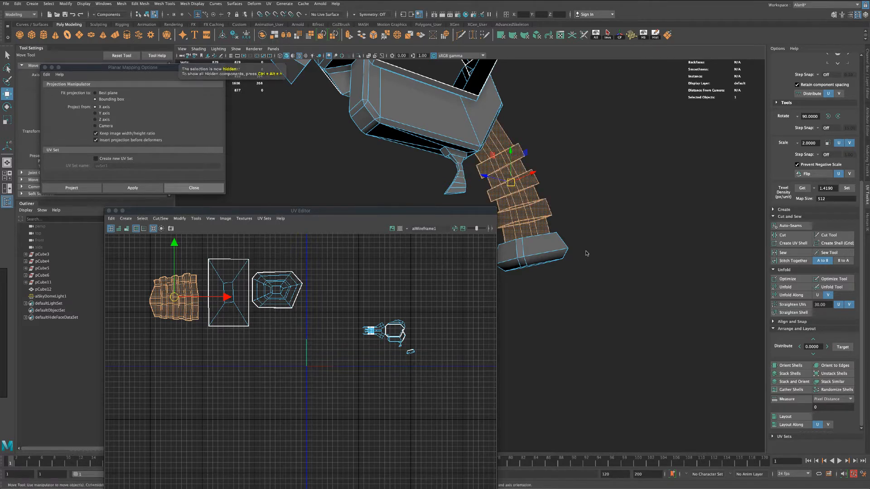
left_click_drag(453, 210, 353, 210)
left_click_drag(665, 231, 615, 203, "alt")
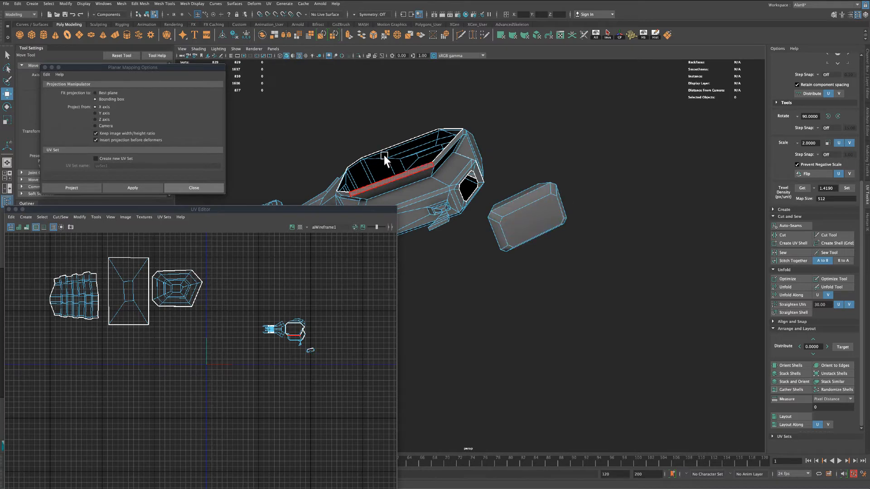
Select all faces of the grip's base and apply a planar UV projection from the Y axis.
left_click(8, 55)
left_click_drag(549, 146, 578, 177, "alt")
left_click_drag(488, 221, 593, 301)
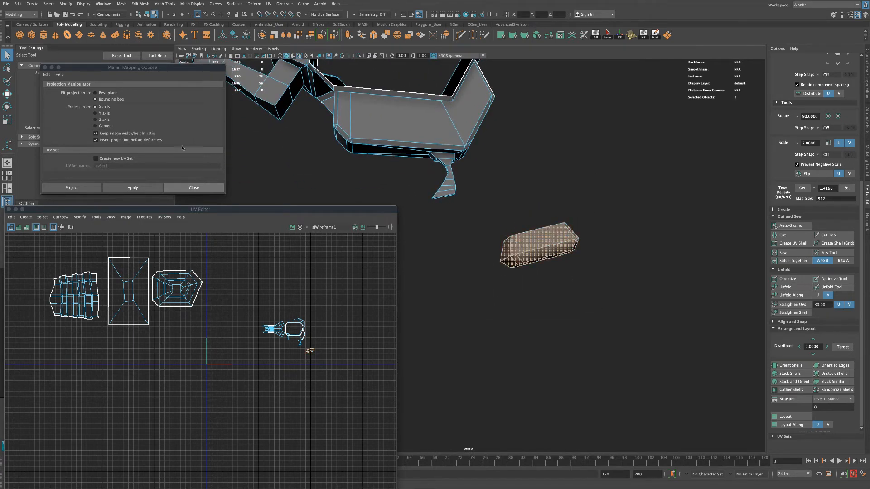
left_click(104, 113)
left_click(130, 187)
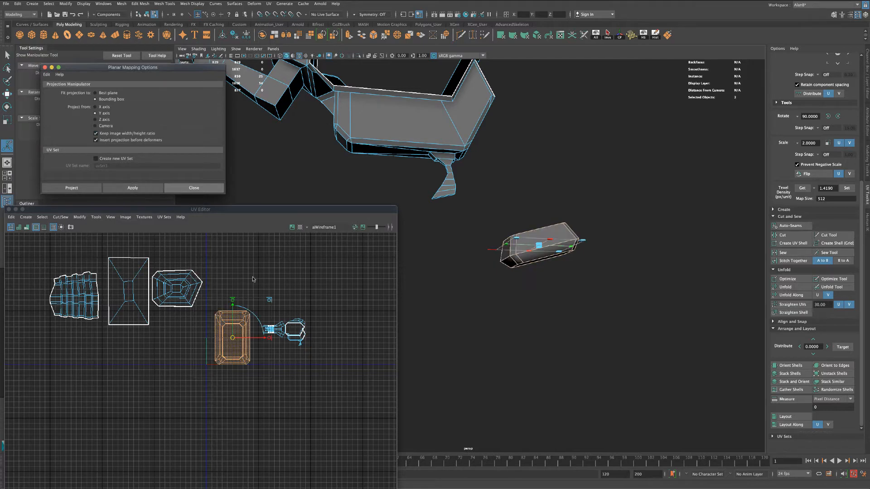
Select the edges running down the four corners of the grip base and cut its UVs along them.
left_click_drag(502, 290, 499, 305, "alt")
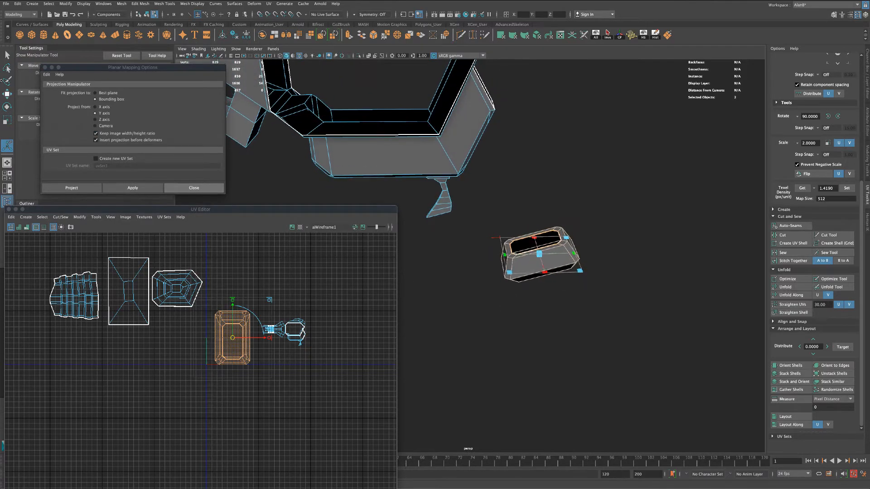
left_click(7, 55)
left_click_drag(592, 330, 593, 325, "alt")
scroll(596, 321, "up", 4)
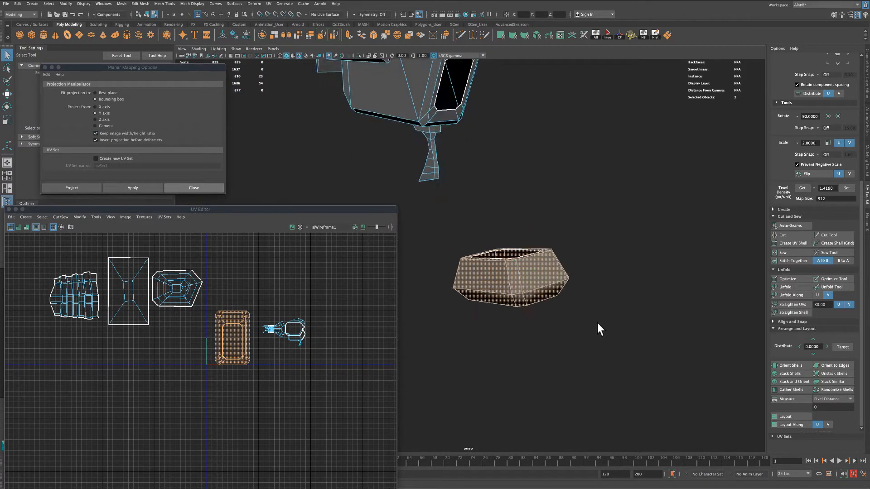
right_click_drag(528, 284, 529, 272)
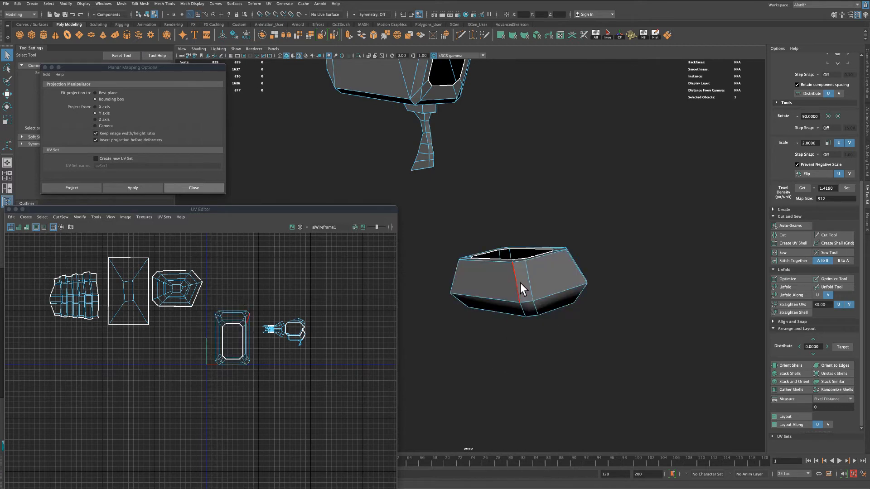
left_click(531, 282)
left_click(521, 305, "shift")
left_click_drag(520, 306, 585, 312, "alt")
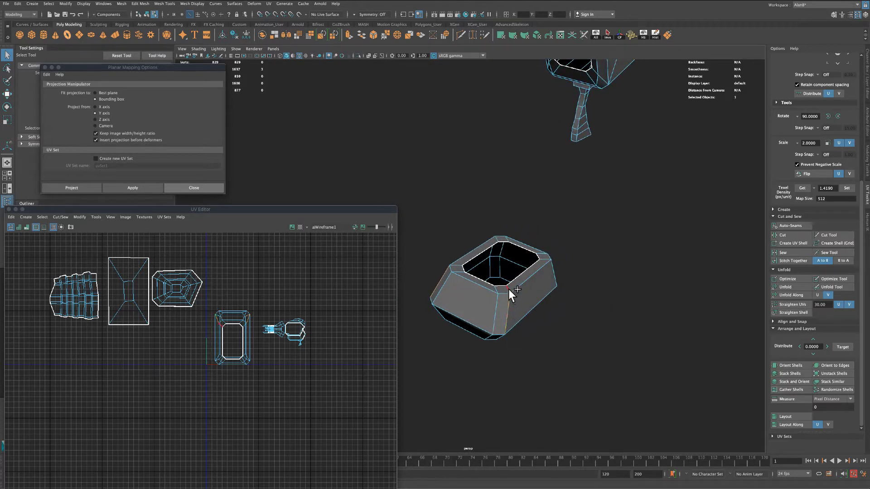
left_click(509, 289, "shift")
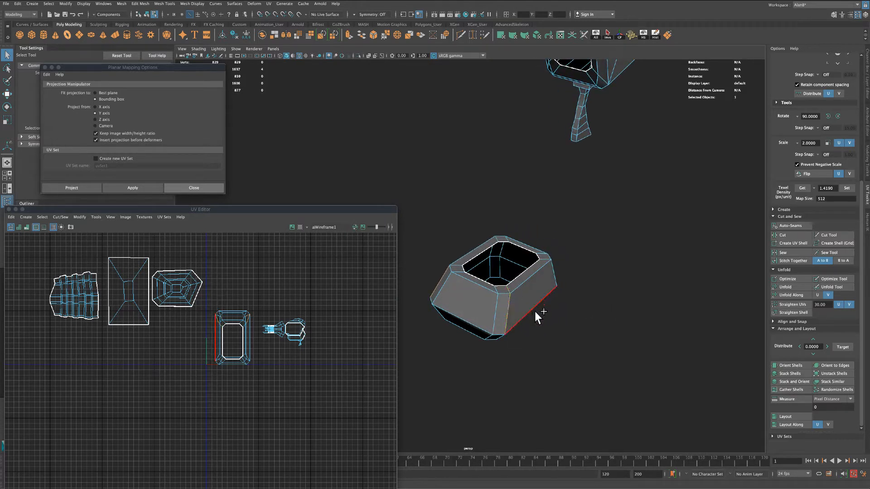
left_click(457, 266, "shift")
left_click_drag(590, 326, 572, 286, "alt")
left_click(534, 216, "shift")
left_click(503, 263, "shift")
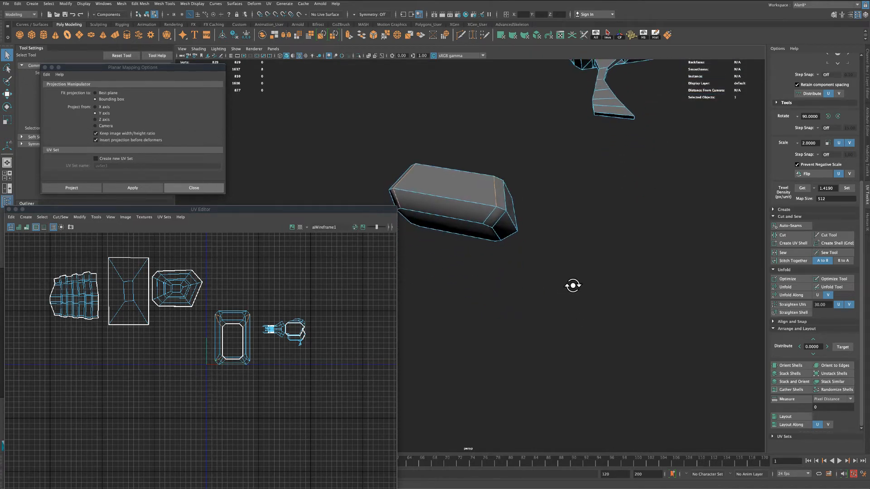
left_click(497, 214, "shift")
left_click_drag(498, 214, 572, 295, "alt")
left_click(500, 257, "shift")
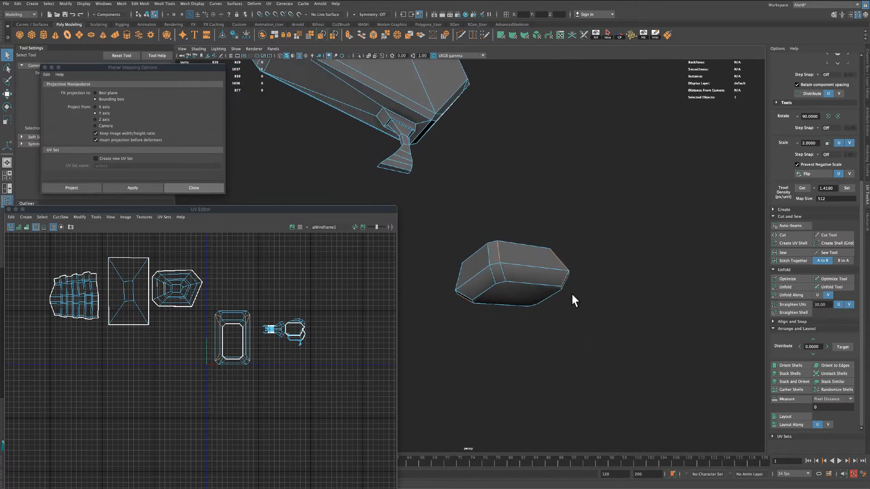
left_click(506, 270, "shift")
left_click_drag(564, 254, 633, 270, "alt")
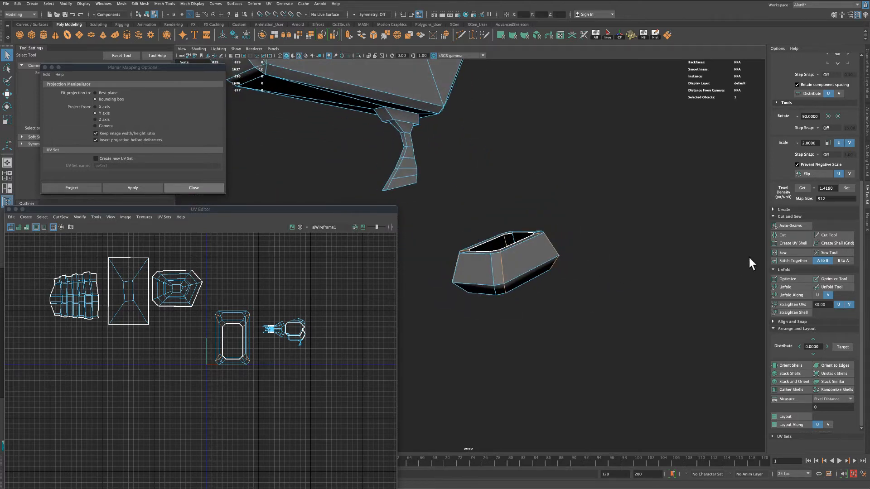
left_click(779, 235)
Unfold the grip base's UV shell and place it below the ribbed grip shell.
right_click_drag(239, 341, 239, 359)
left_click(238, 330)
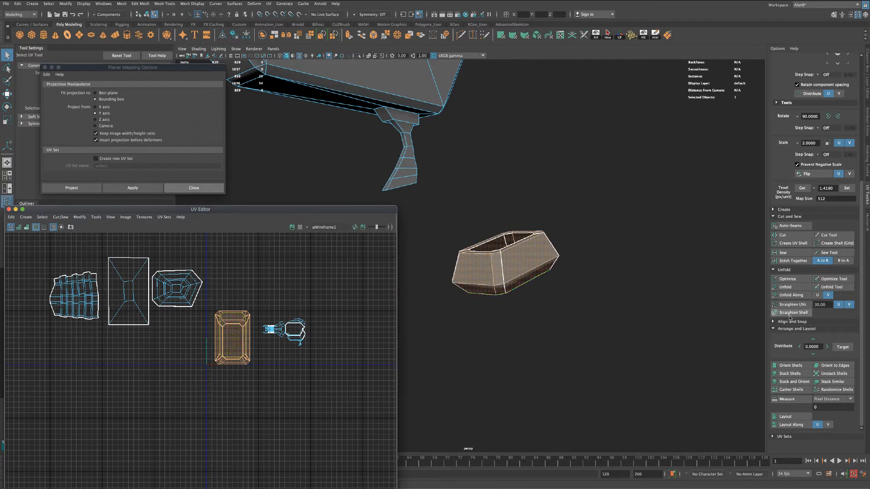
left_click(784, 287)
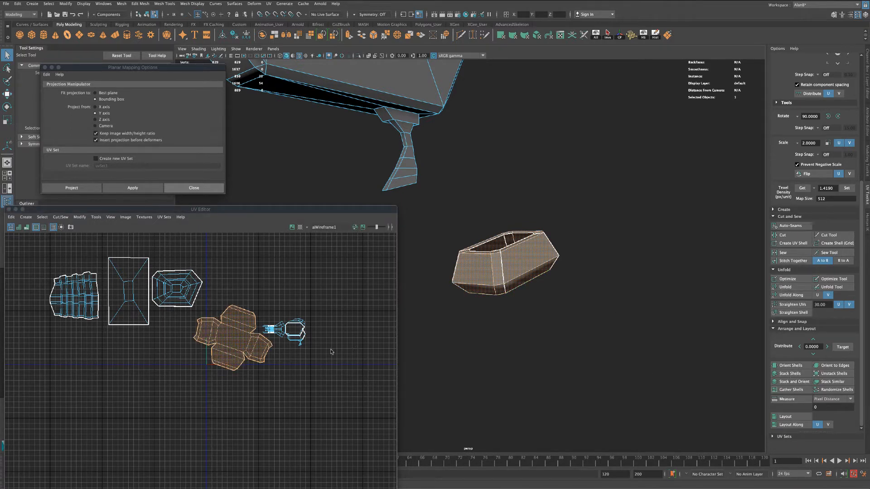
key("w")
left_click_drag(234, 338, 72, 361)
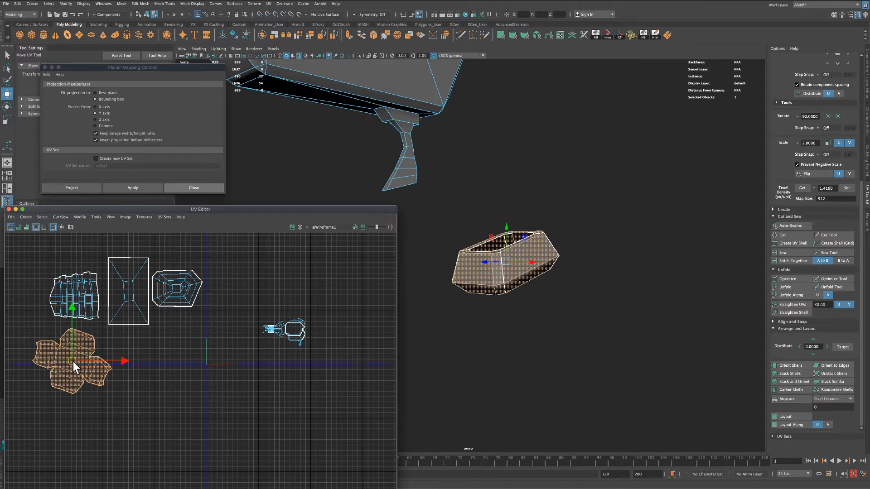
Hide the unwrapped grip base faces and return to the Select tool with the trigger in view.
left_click(643, 35)
scroll(630, 193, "down", 5)
left_click_drag(630, 192, 614, 268, "alt")
key("q")
left_click_drag(480, 293, 601, 300, "alt")
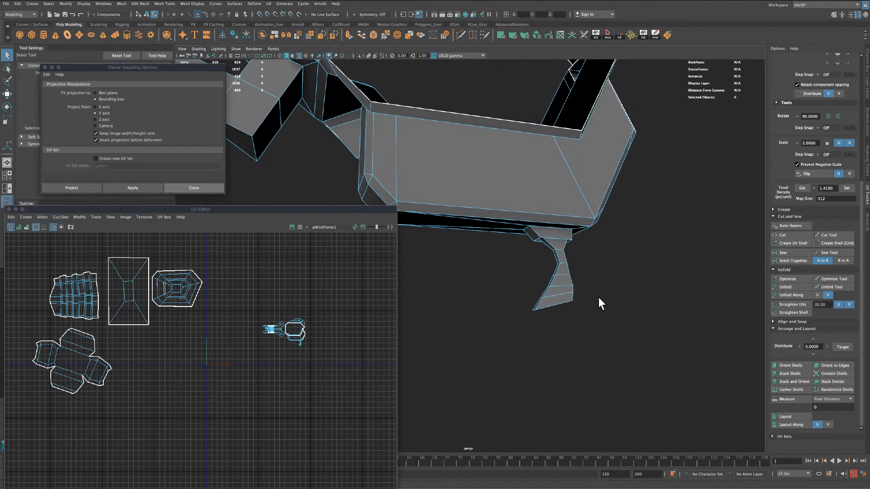
Select all faces of the trigger below its mounting block and apply a planar UV projection from the X axis.
left_click(558, 298)
left_click(562, 279, "shift")
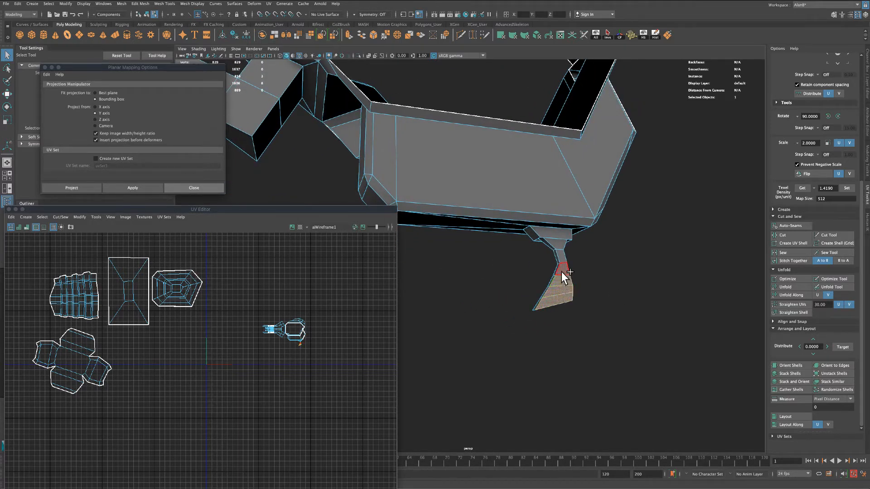
left_click(561, 270, "shift")
left_click(559, 259, "shift")
mouse_move(633, 286)
left_mouse_down("alt")
mouse_move(695, 293)
mouse_move(637, 299)
left_mouse_up("alt")
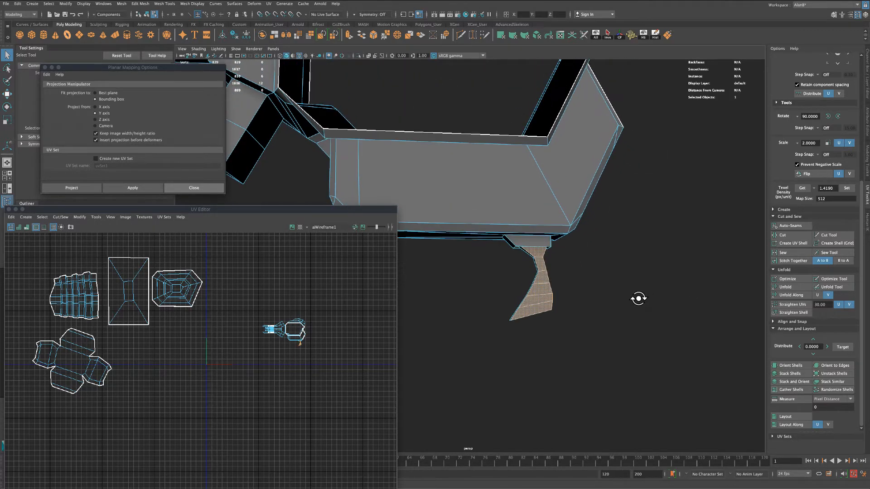
left_click_drag(467, 367, 655, 305)
left_click(100, 108)
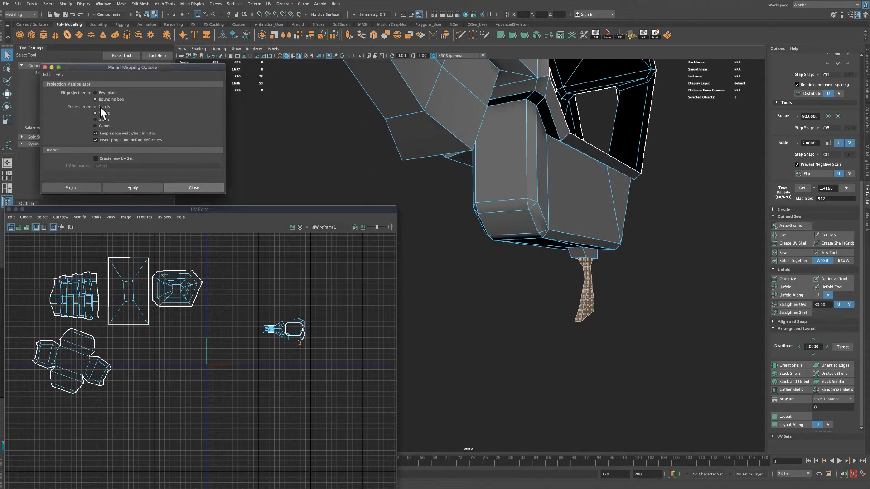
left_click(135, 189)
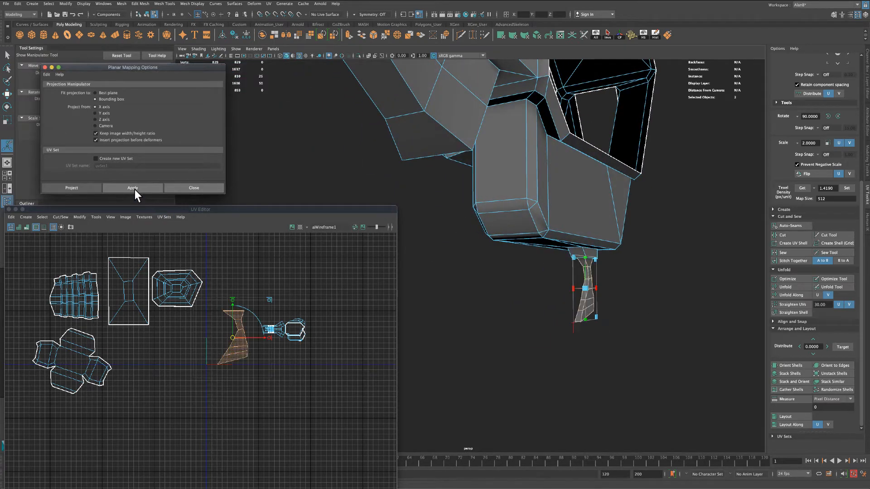
Select the seam edges running along the trigger's length and around its lower tip and cut the UVs along them.
scroll(558, 313, "up", 5)
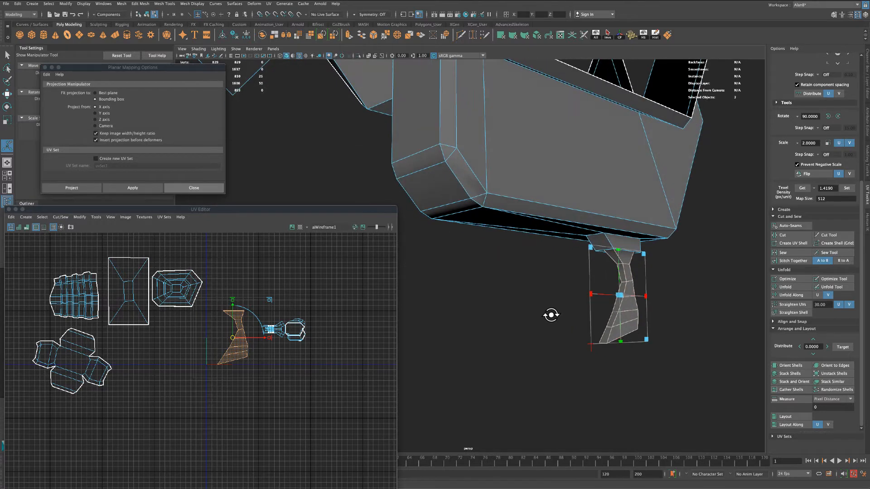
right_click_drag(631, 302, 629, 266)
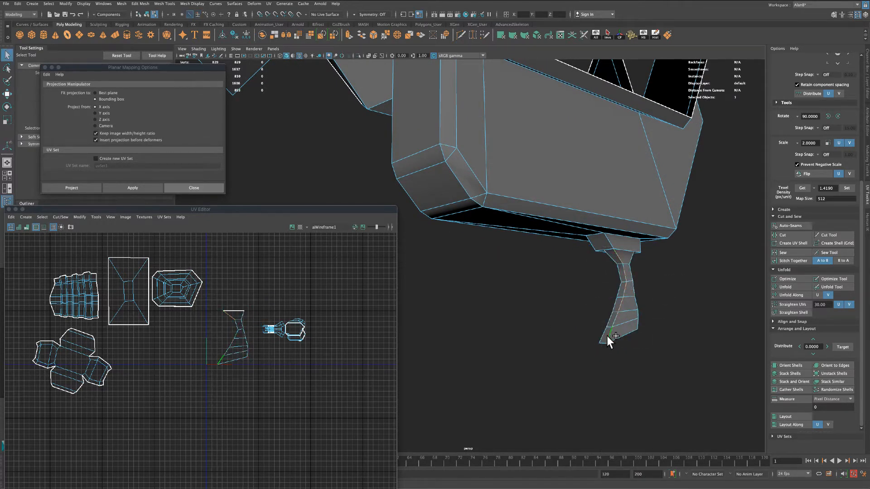
mouse_move(632, 372)
left_mouse_down("alt")
mouse_move(635, 356)
mouse_move(643, 359)
left_mouse_up("alt")
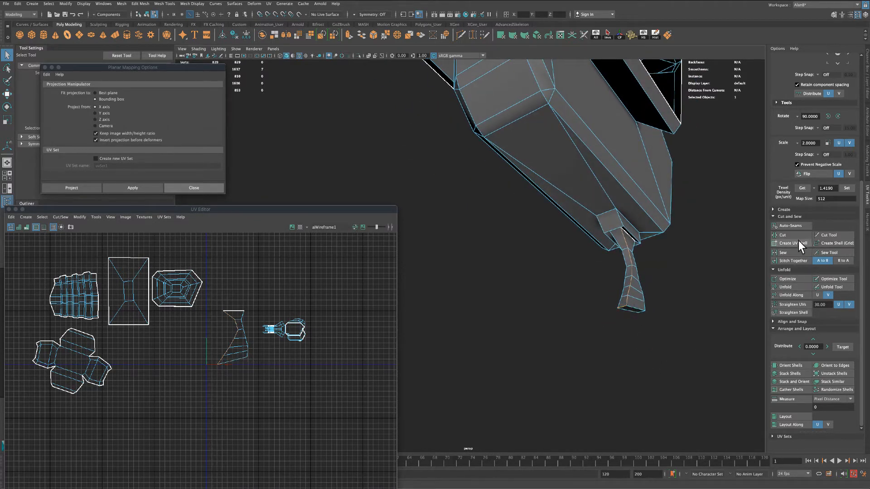
left_click(787, 236)
Unfold the trigger's UV shell and place it below the grip base shell.
right_click_drag(249, 352, 243, 365)
left_click(240, 344)
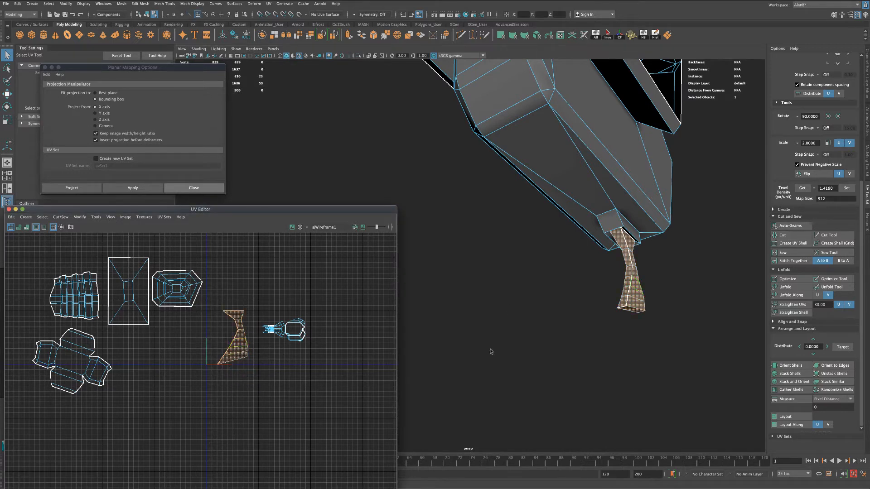
left_click(786, 287)
key("w")
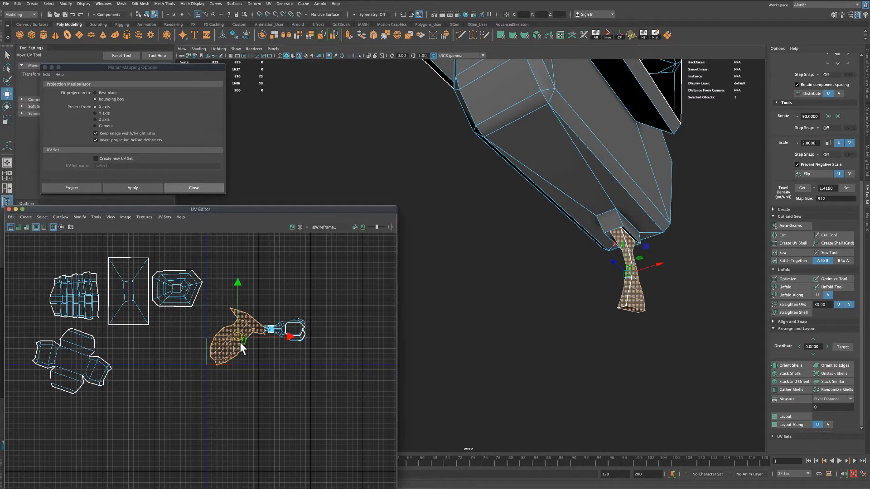
left_click_drag(233, 336, 64, 427)
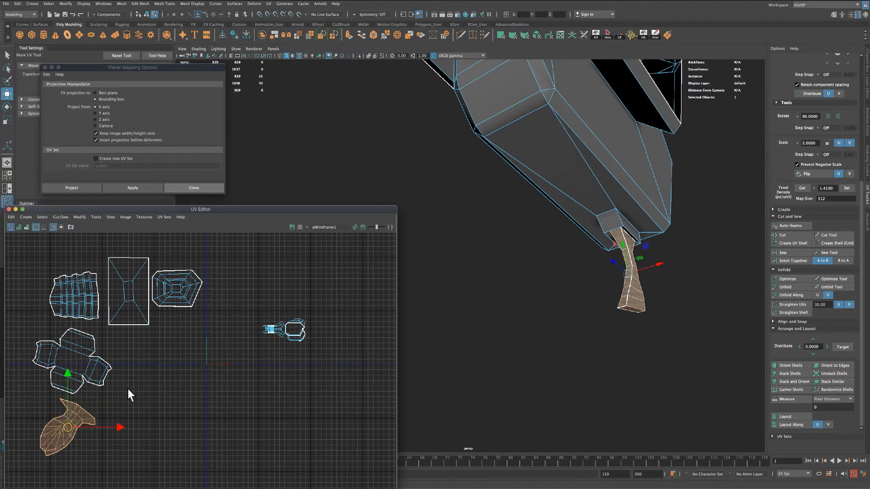
Hide the unwrapped trigger faces and return to the Select tool.
key("ctrl+h")
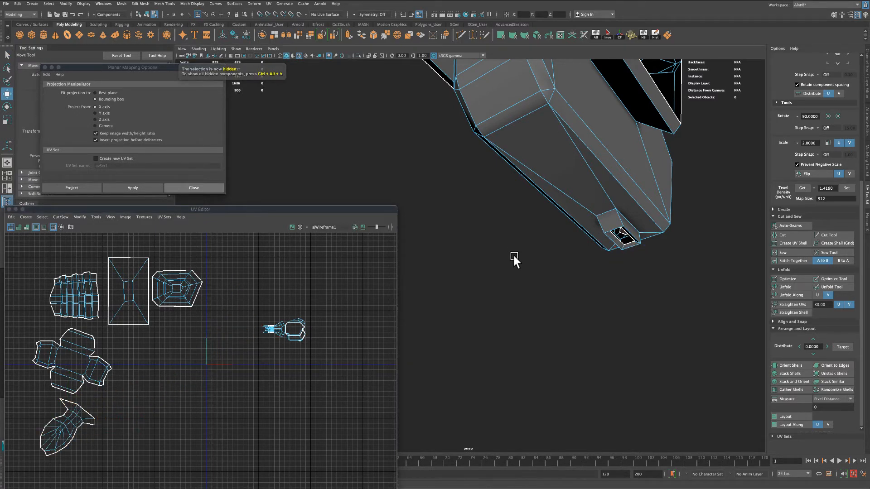
left_click_drag(514, 257, 509, 303, "alt")
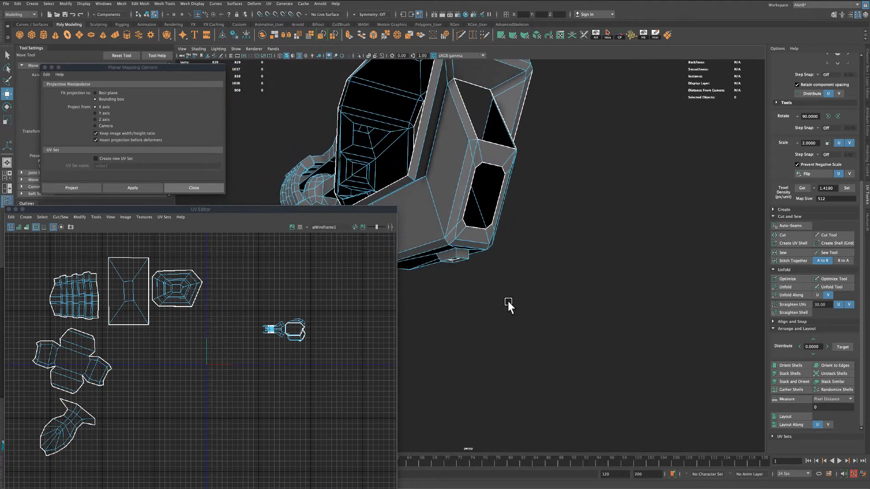
left_click(7, 54)
Select the full ring of faces around the octagonal opening at the end of the lower housing, including its outer bevel faces.
left_click_drag(502, 217, 569, 270, "alt")
scroll(570, 269, "up", 2)
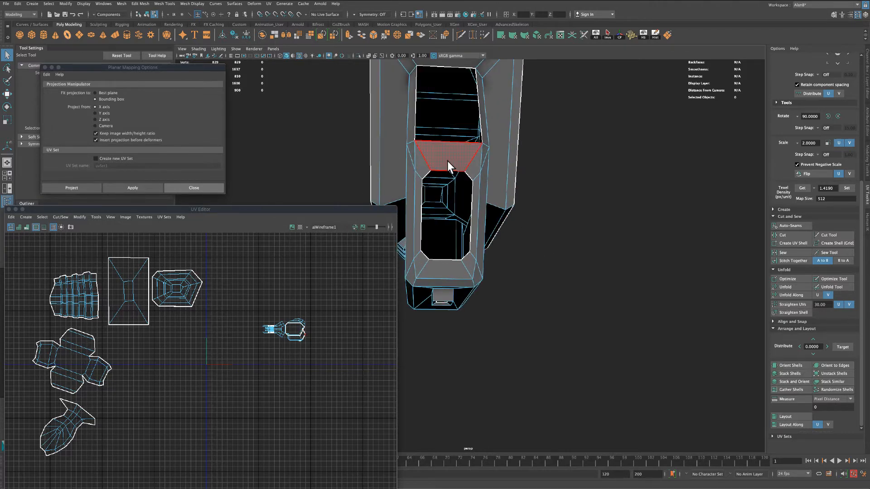
left_click(426, 166)
left_click(416, 187, "shift")
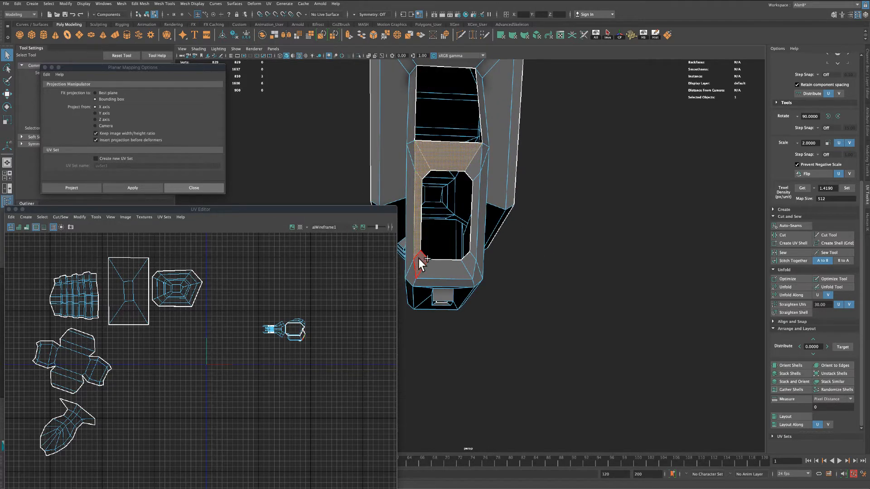
left_click(478, 245, "shift")
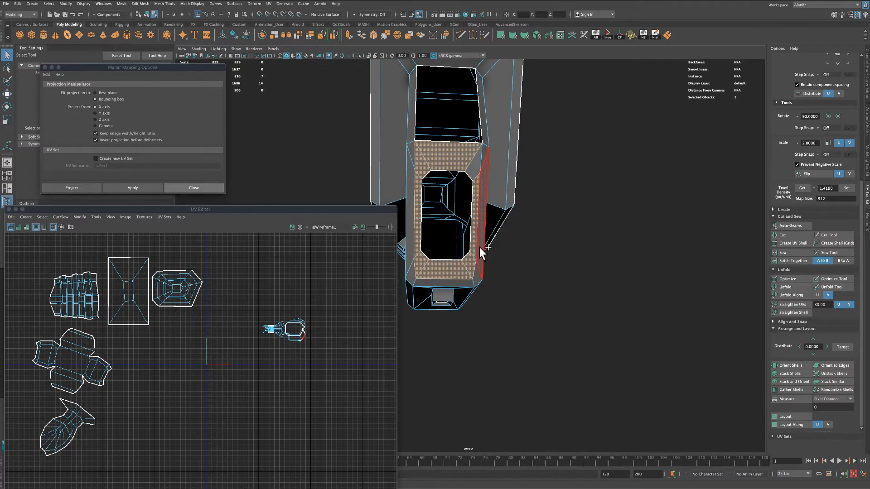
left_click(482, 155, "shift")
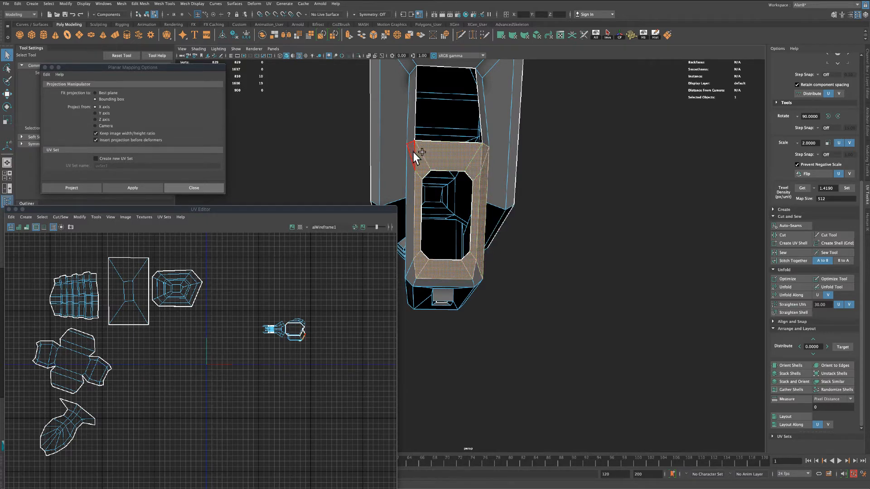
left_click(412, 172, "shift")
left_click(409, 276, "shift")
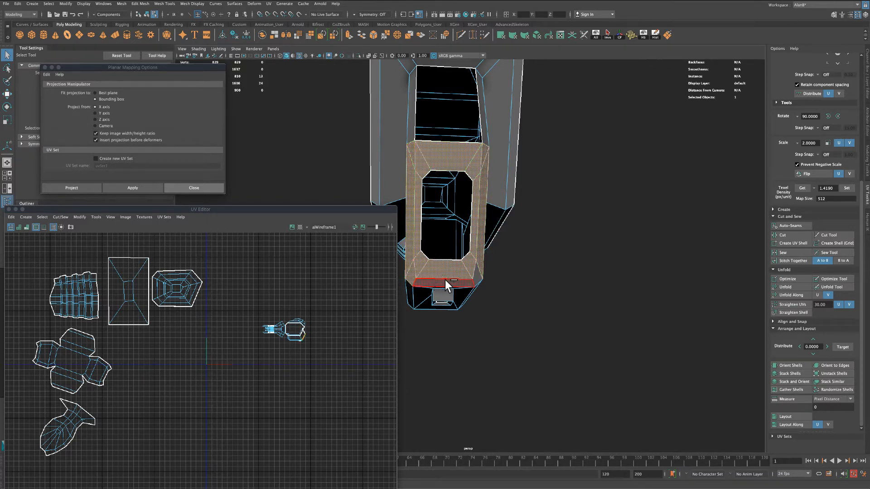
left_click(446, 281, "shift")
left_click(475, 277, "shift")
left_click_drag(591, 299, 654, 302, "alt")
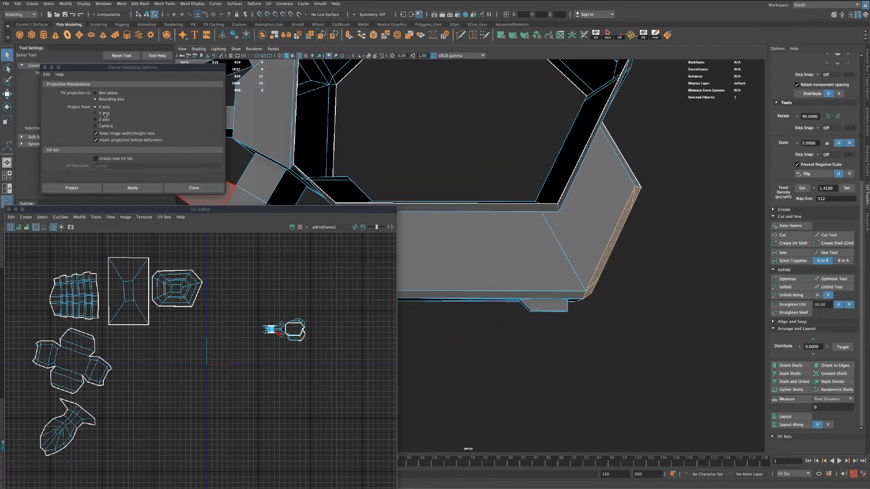
Apply a planar projection from the Y axis to the opening's frame faces, unfold the shell and place it below the trigger shell.
left_click(104, 113)
left_click(114, 186)
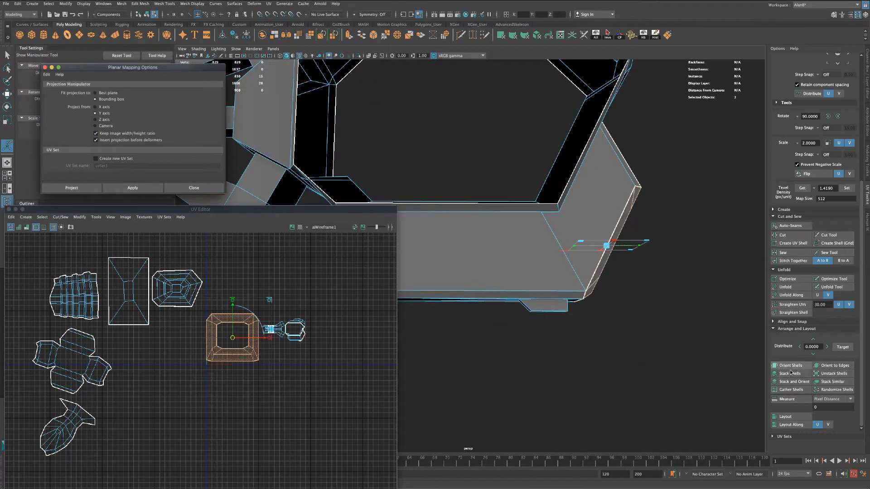
left_click(793, 287)
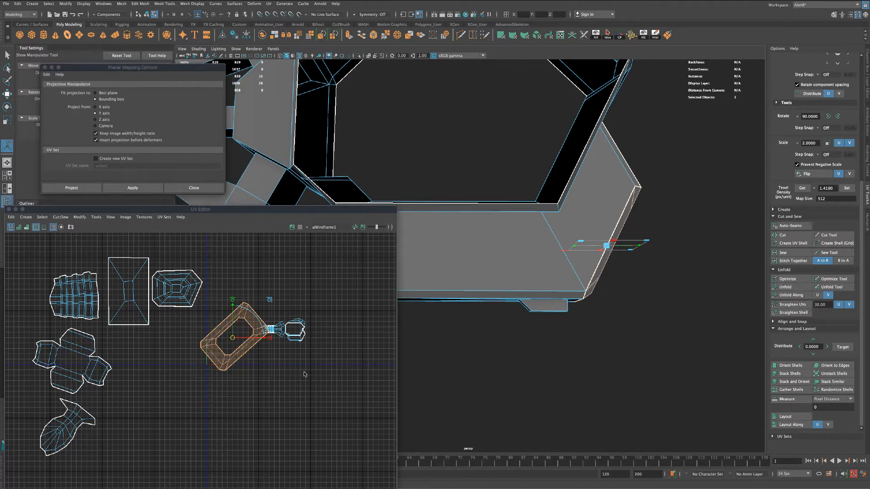
key("w")
left_click_drag(234, 337, 98, 464)
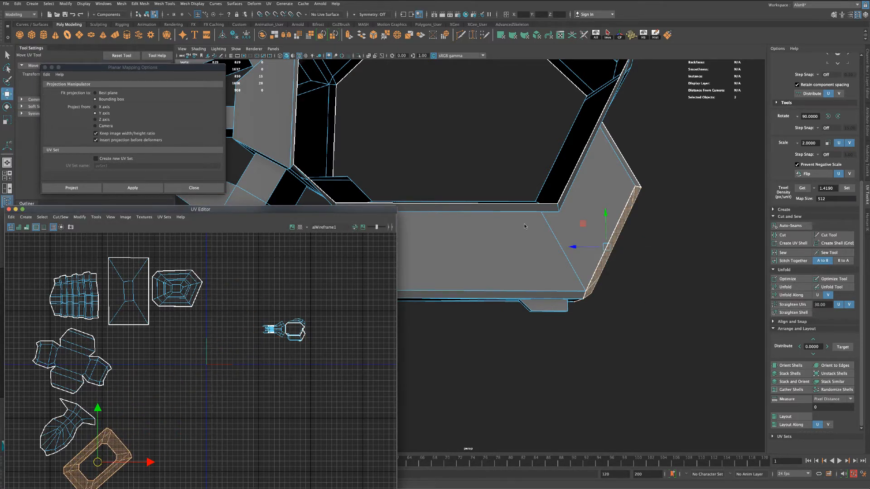
Hide the unwrapped frame faces around the opening and return to the Select tool.
key("ctrl+h")
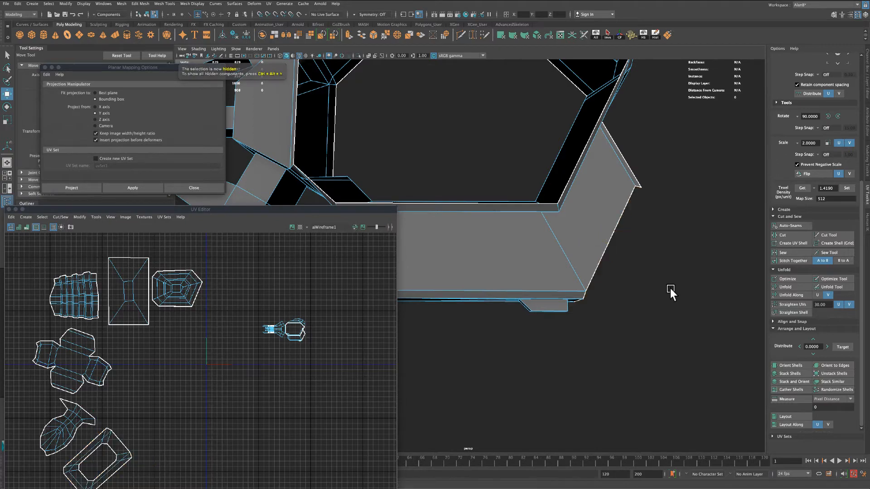
mouse_move(670, 289)
left_mouse_down("alt")
mouse_move(667, 297)
mouse_move(587, 303)
mouse_move(610, 321)
mouse_move(621, 311)
mouse_move(612, 292)
mouse_move(540, 317)
mouse_move(616, 321)
mouse_move(684, 295)
left_mouse_up("alt")
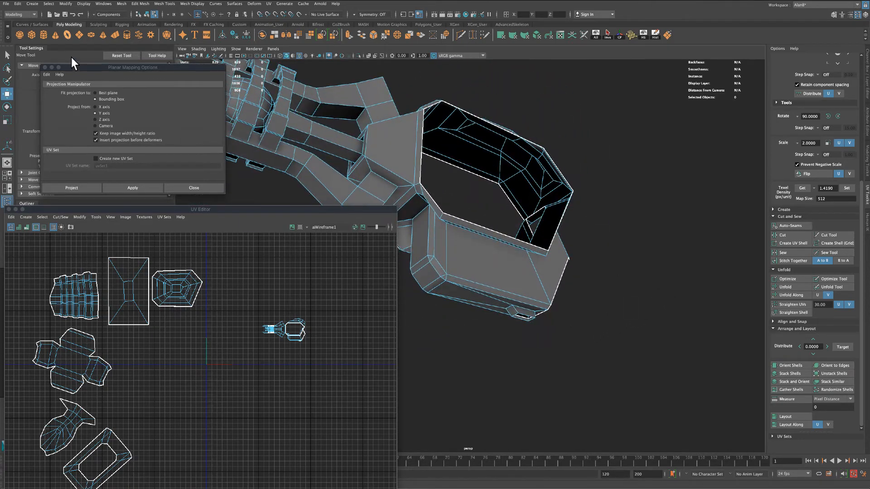
left_click(8, 55)
Select the front and underside faces of the lower housing, including the long bevels beside the trigger block and the small corner faces.
left_click_drag(449, 335, 455, 299, "alt")
left_click(455, 213)
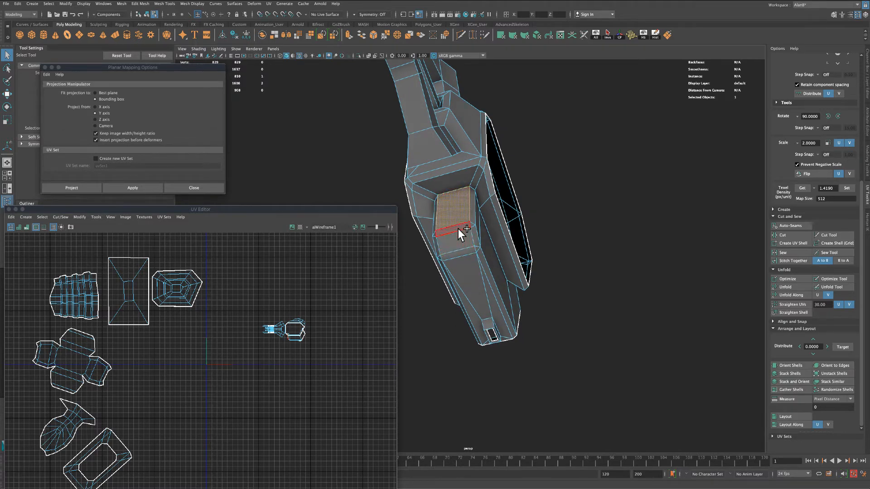
left_click(460, 252, "shift")
left_click(466, 269, "shift")
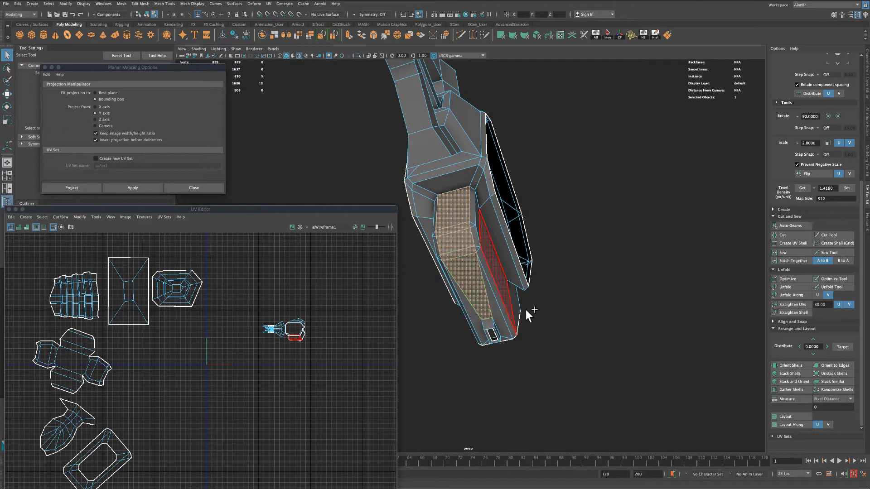
left_click_drag(537, 312, 590, 295, "alt")
left_click(505, 296, "shift")
left_click(480, 296, "shift")
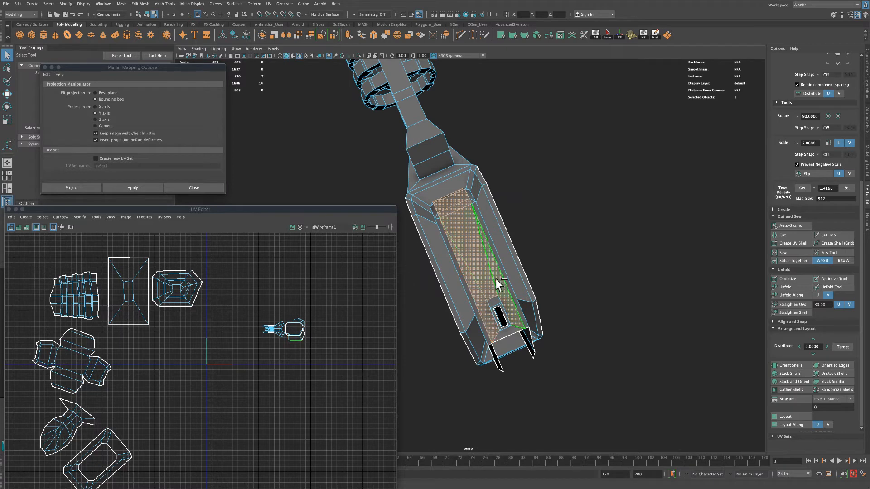
left_click(497, 268, "shift")
left_click(462, 272, "shift")
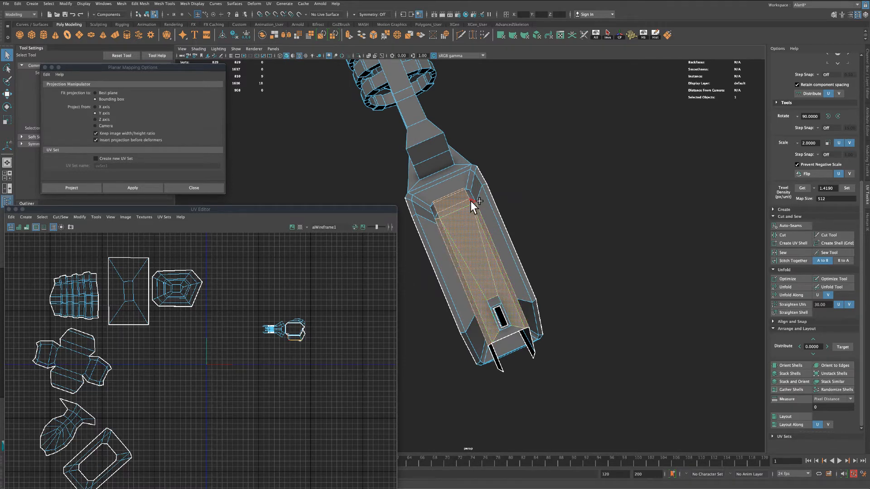
left_click(435, 211, "shift")
Add the bevel faces along both sides of the lower housing's front and its remaining lower bevel face to the selection.
left_click_drag(592, 199, 598, 229, "alt")
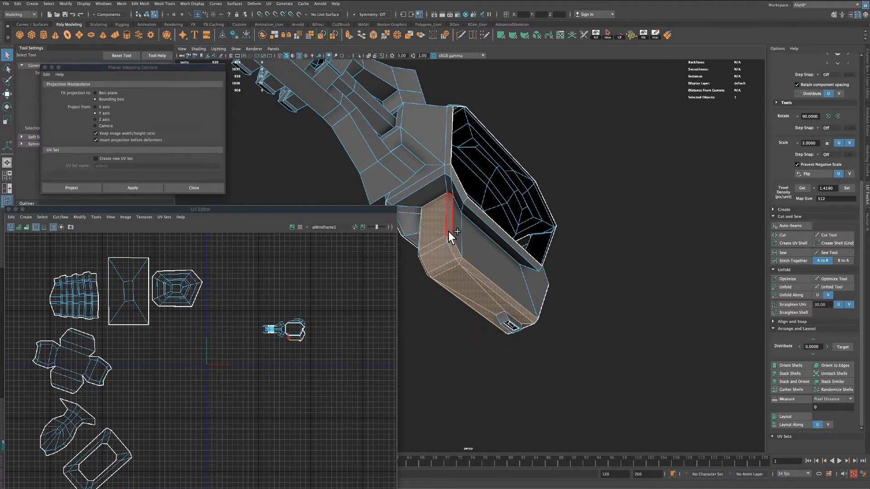
left_click(449, 229, "shift")
left_click_drag(593, 197, 682, 197, "alt")
left_click(477, 236, "shift")
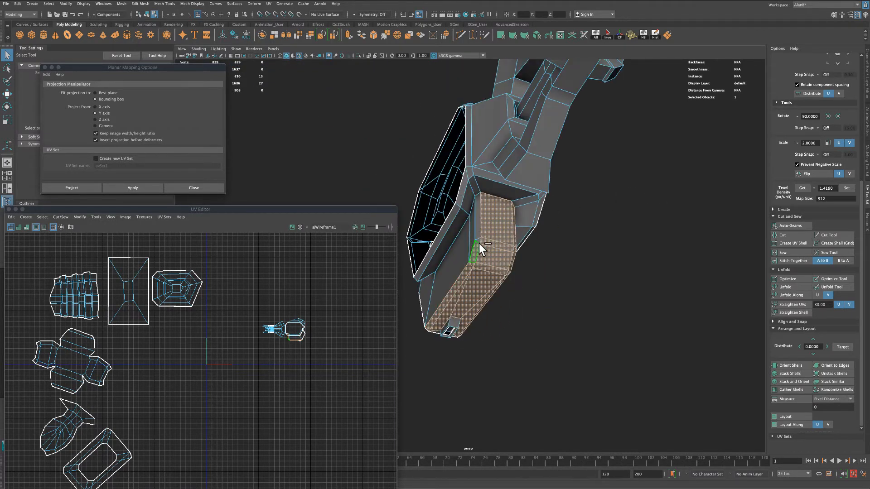
left_click(479, 241, "shift")
left_click_drag(648, 288, 579, 305, "alt")
left_click(467, 295, "shift")
Apply a planar projection from the Y axis to the front and underside strip, unfold it and place it above the ribbed grip shell.
left_click(132, 188)
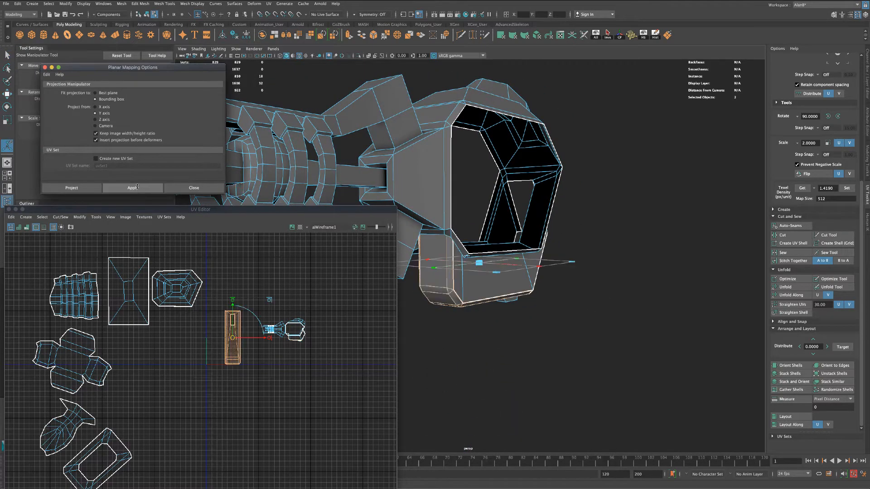
left_click(793, 288)
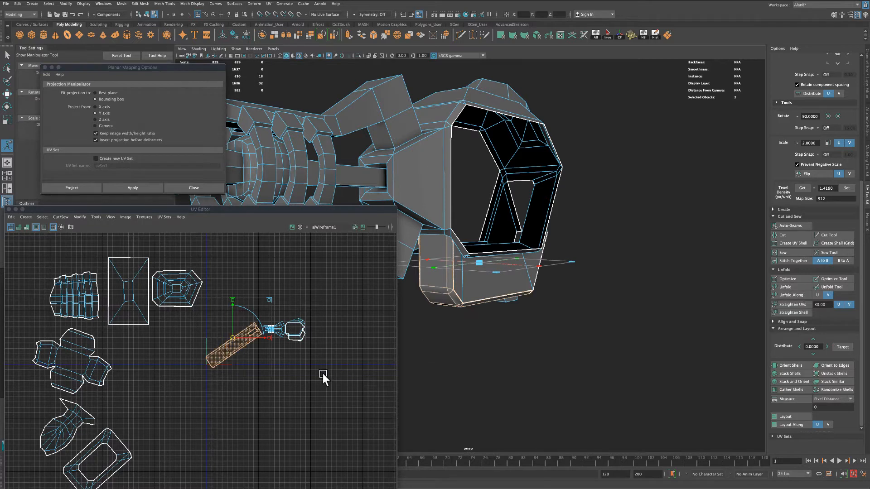
left_click_drag(242, 345, 45, 266)
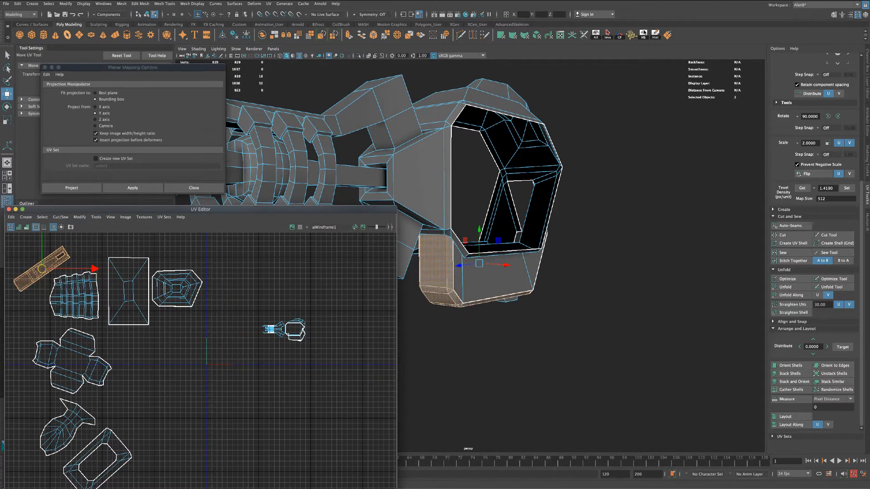
Hide the unwrapped front and underside faces of the lower housing and return to the Select tool.
key("ctrl+h")
mouse_move(604, 285)
left_mouse_down("alt")
mouse_move(611, 302)
mouse_move(572, 281)
mouse_move(494, 291)
mouse_move(554, 304)
mouse_move(608, 294)
left_mouse_up("alt")
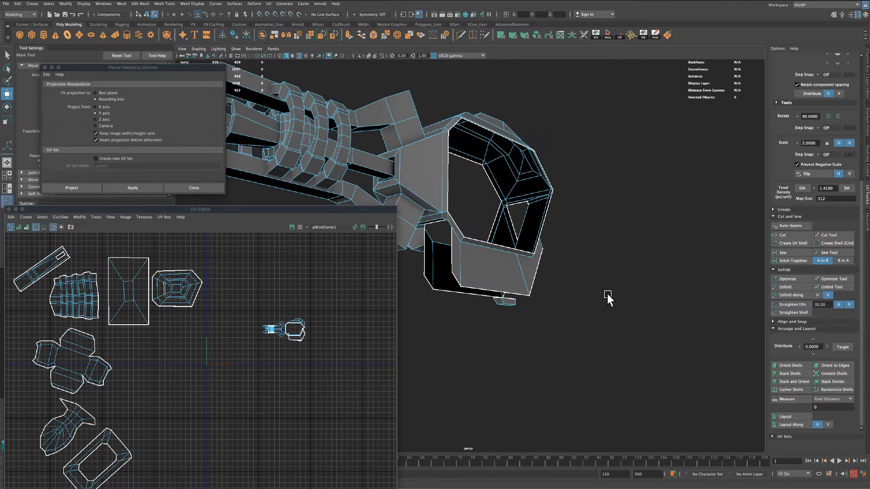
left_click(7, 55)
Select the remaining side faces on both sides of the lower housing, including the narrow faces at its front and rear.
left_click(451, 265)
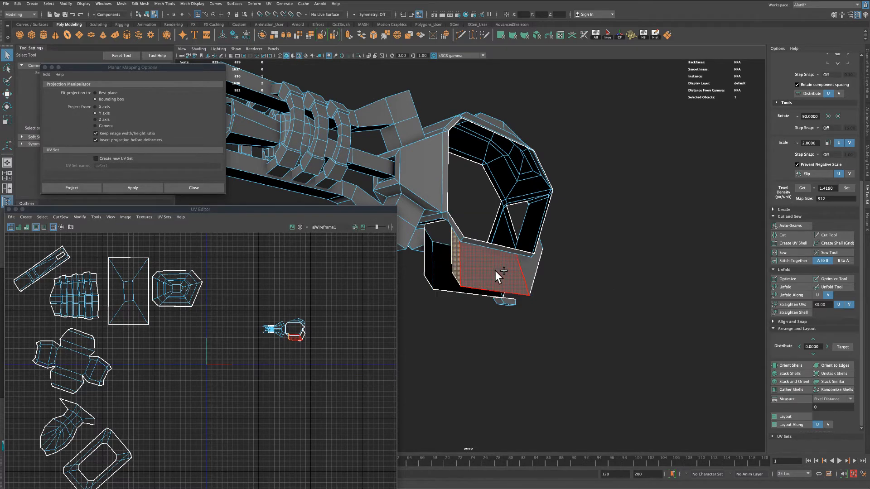
left_click(495, 271, "shift")
left_click_drag(617, 312, 585, 319, "alt")
left_click(543, 268, "shift")
left_click_drag(637, 316, 567, 313, "alt")
left_click(537, 243, "shift")
left_click_drag(654, 322, 585, 317, "alt")
left_click(454, 244, "shift")
left_click(438, 226, "shift")
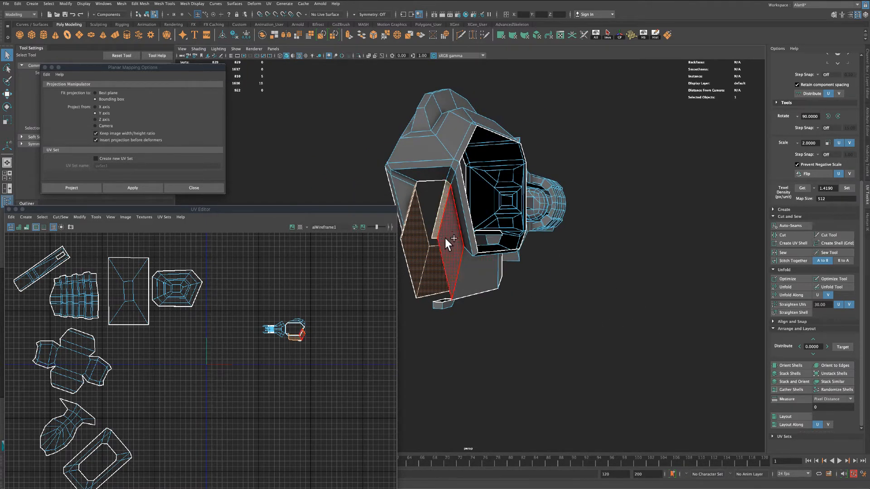
left_click(473, 271, "shift")
left_click_drag(604, 361, 573, 357, "alt")
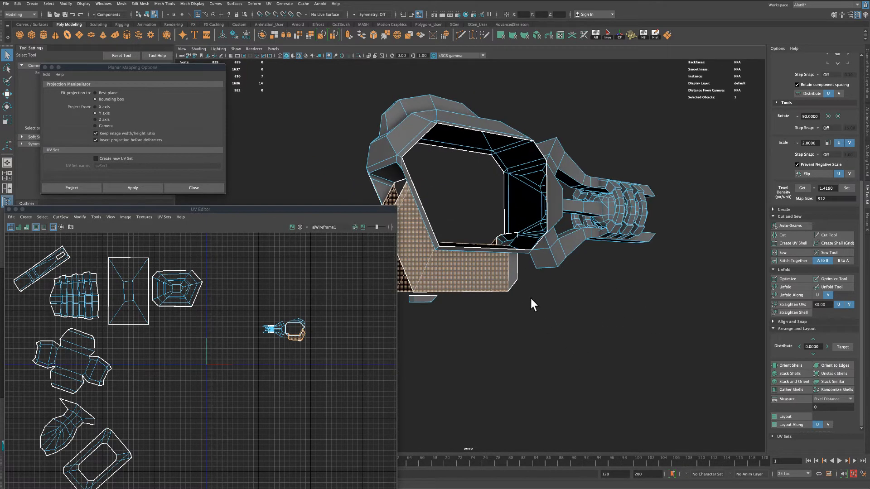
left_click(518, 276, "shift")
left_click_drag(517, 277, 483, 355, "alt")
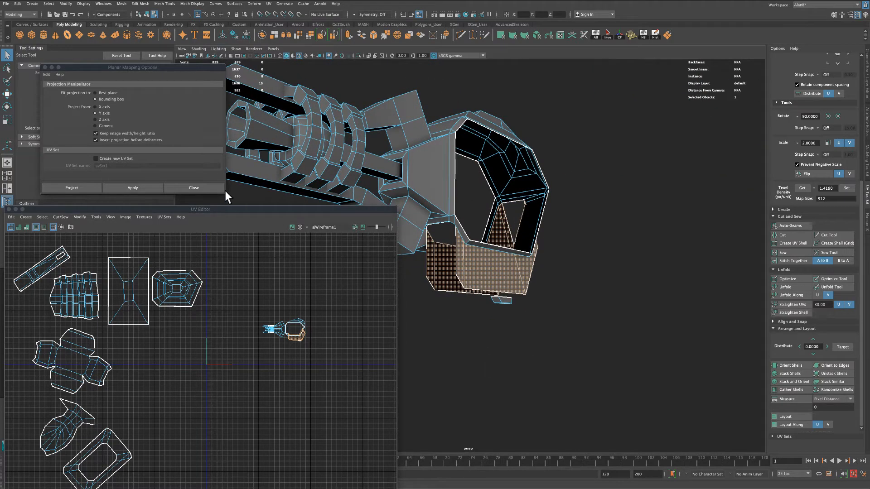
Apply a planar projection from the X axis to the housing's side faces and unfold their UVs.
left_click(96, 107)
left_click(128, 187)
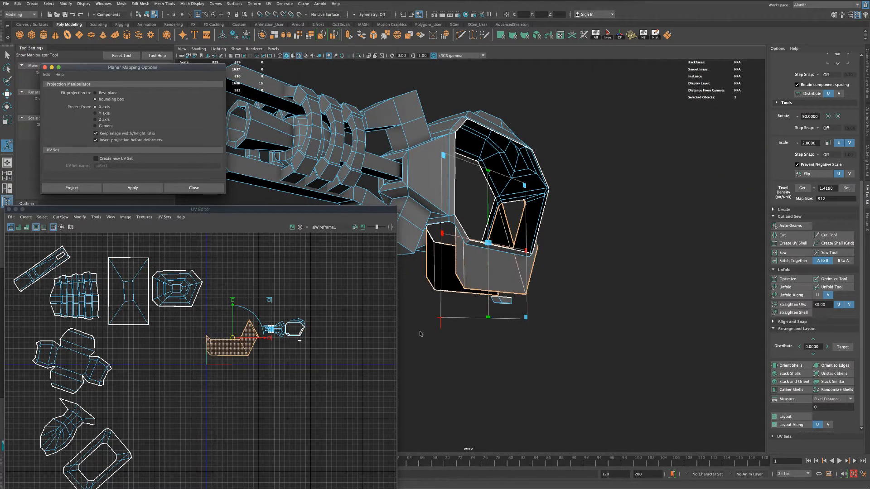
left_click(789, 287)
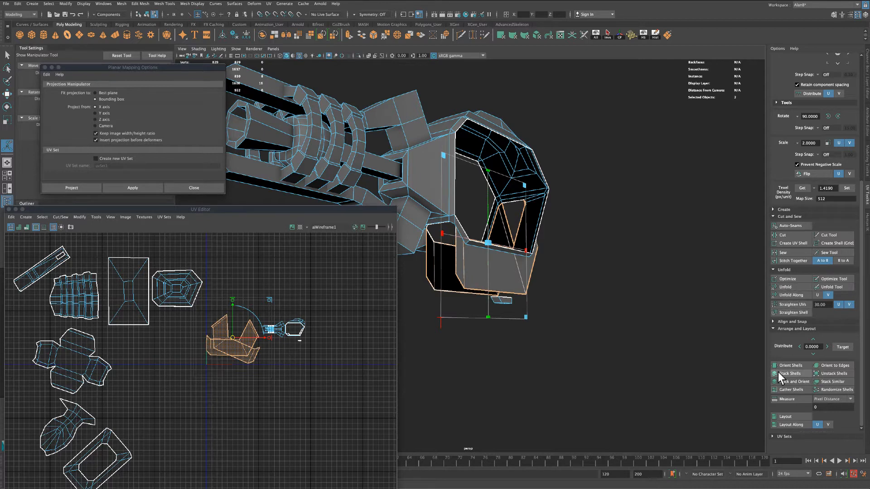
Separate the overlapping side shells by moving one below the other, and flip the moved shell along U.
left_click(251, 359)
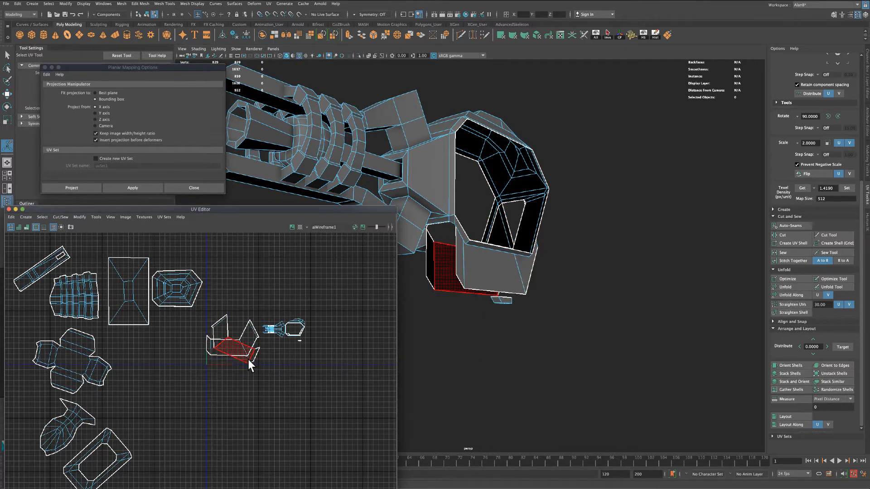
left_click(248, 359)
key("w")
left_click_drag(240, 350, 236, 389)
left_click(806, 173)
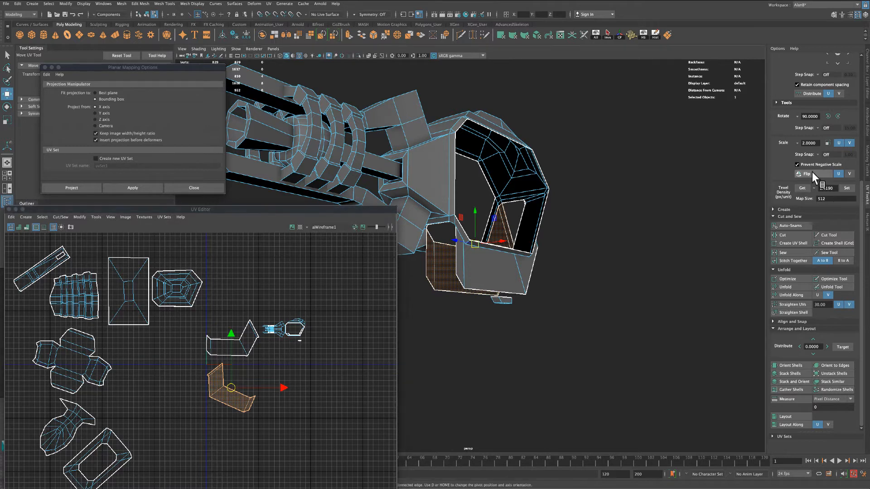
Stack the two matching side shells with Stack Similar among the finished shells, and hide their faces.
left_click(211, 341, "shift")
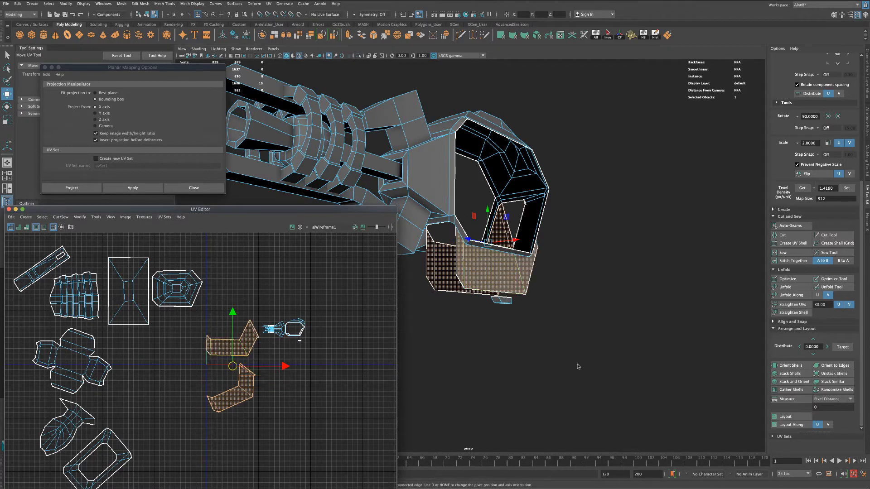
left_click(831, 380)
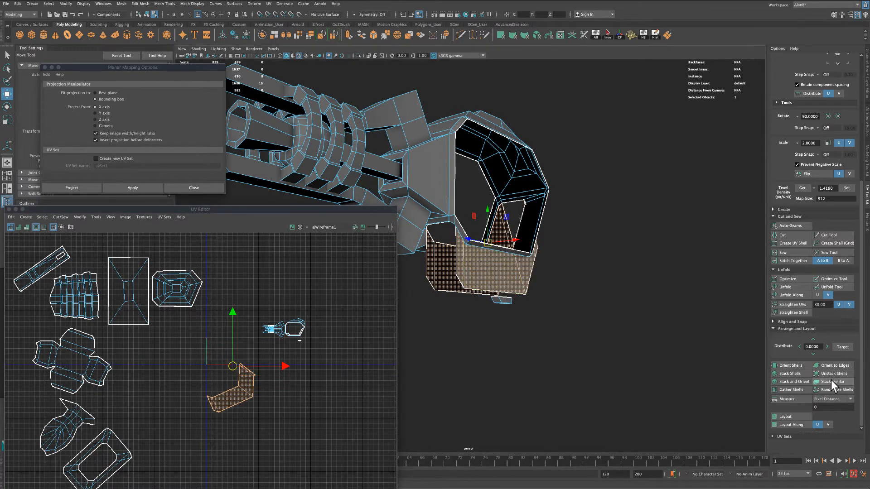
left_click_drag(235, 367, 125, 368)
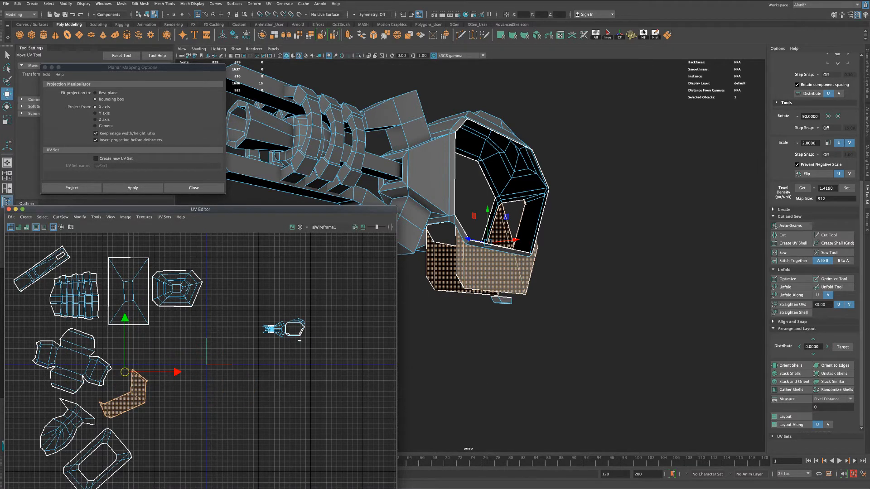
key("ctrl+h")
Move the UV Editor aside and apply a planar projection from the Y axis to the small detached block below the frame.
left_click_drag(344, 209, 290, 252)
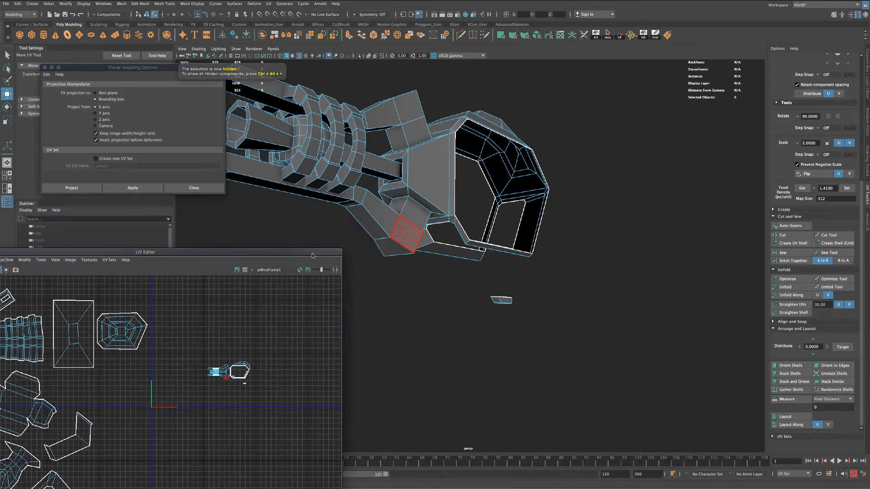
scroll(598, 318, "down", 3)
left_click_drag(611, 305, 550, 311, "alt")
scroll(591, 333, "up", 3)
left_click_drag(591, 332, 650, 331, "alt")
left_click_drag(493, 278, 574, 333)
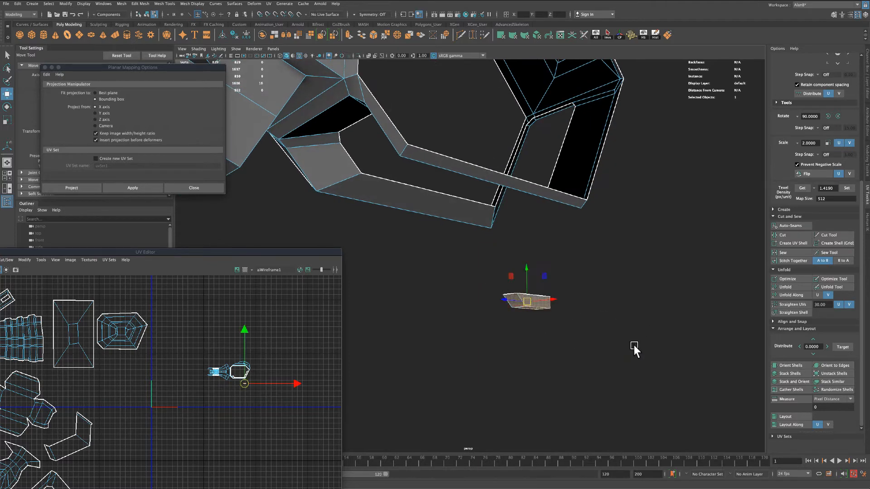
left_click_drag(635, 345, 615, 362, "alt")
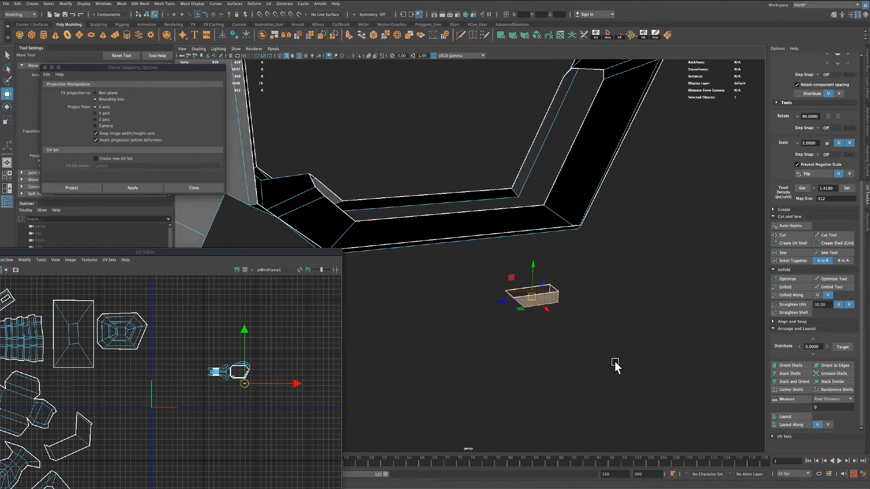
left_click(95, 113)
left_click(132, 187)
Try cutting UV seams along the edges of the small block's slanted end face and its opposite end.
left_click_drag(412, 343, 536, 334, "alt")
right_click_drag(546, 289, 545, 271)
left_click_drag(465, 336, 469, 290, "alt")
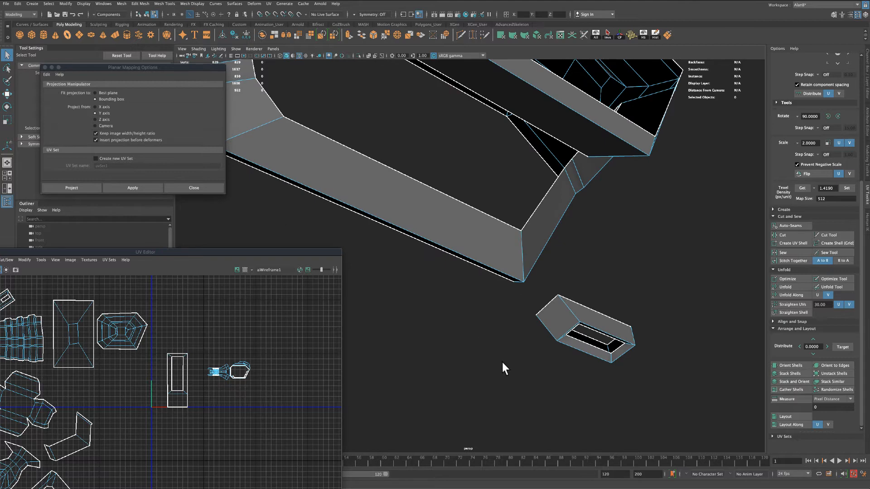
left_click_drag(503, 365, 520, 218, "alt")
left_click(554, 296)
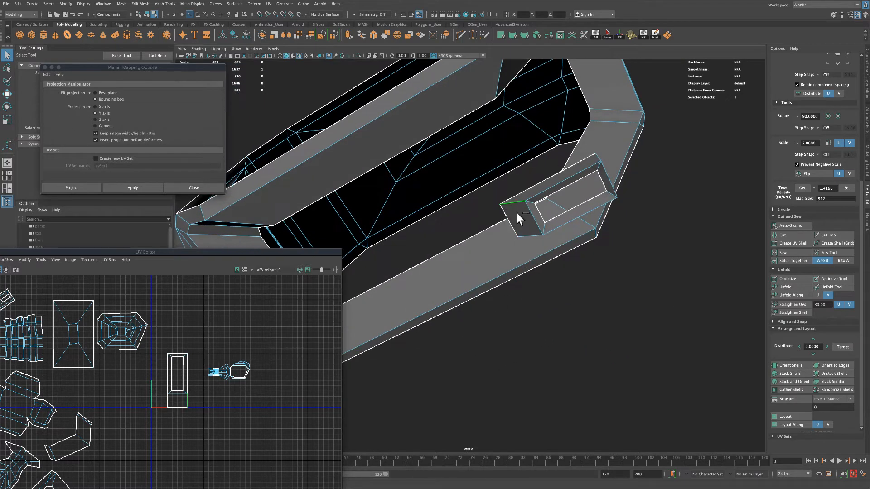
double_click(543, 229)
left_click_drag(597, 203, 665, 268, "alt")
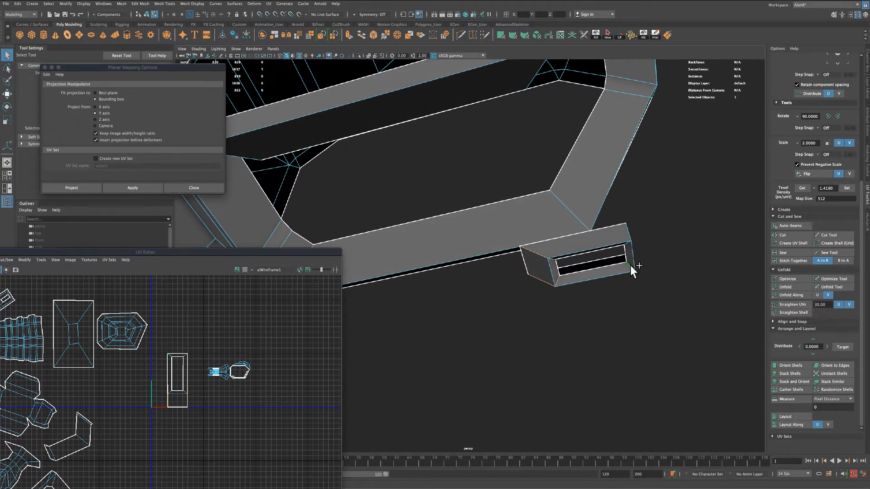
left_click_drag(673, 263, 593, 252, "alt")
left_click_drag(551, 230, 477, 291, "alt")
left_click_drag(421, 355, 545, 357, "alt")
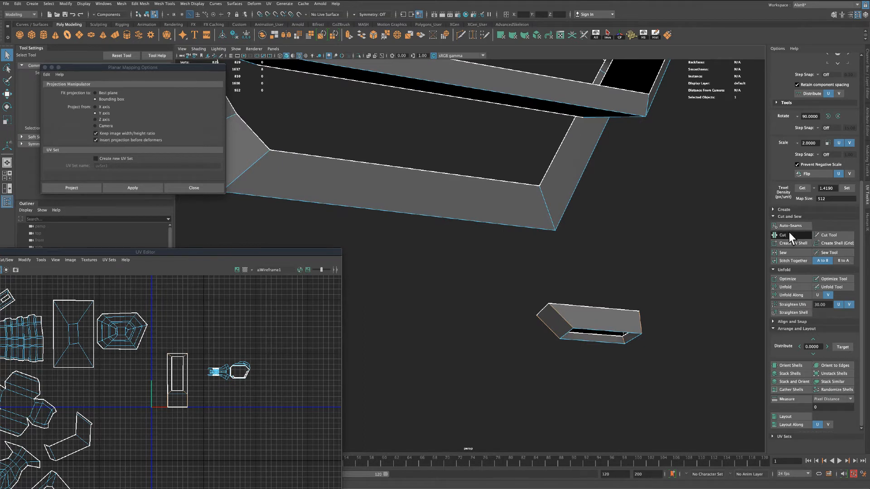
Select all the UV shells of the small block and try unfolding them.
right_click_drag(182, 386, 183, 401)
left_click(179, 394)
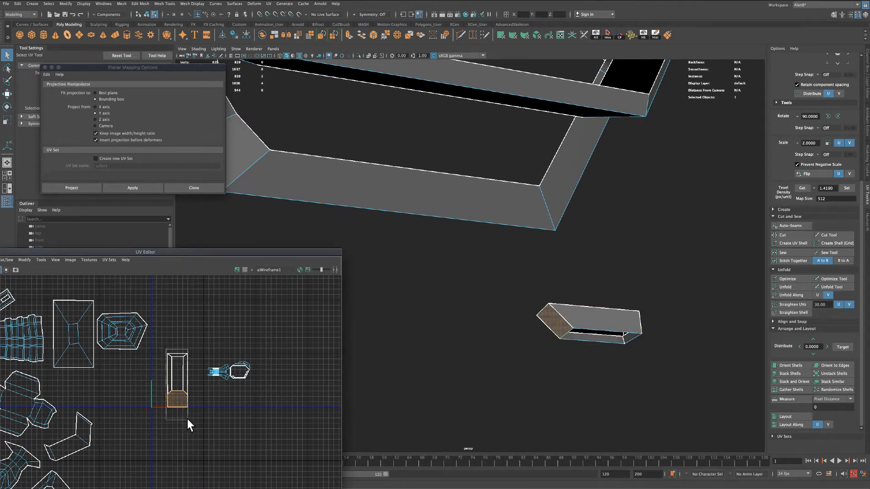
left_click_drag(187, 419, 190, 421)
left_click(787, 287)
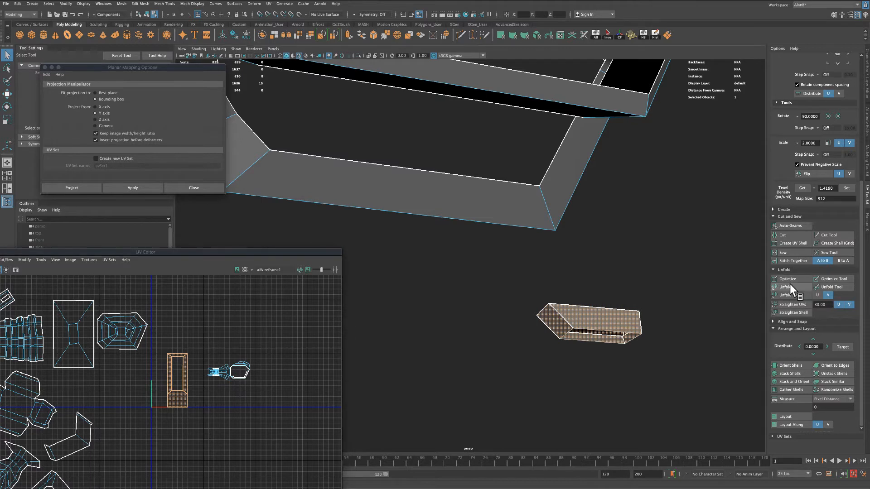
Reselect all faces of the small block and reapply the planar projection from the Y axis.
key("F10")
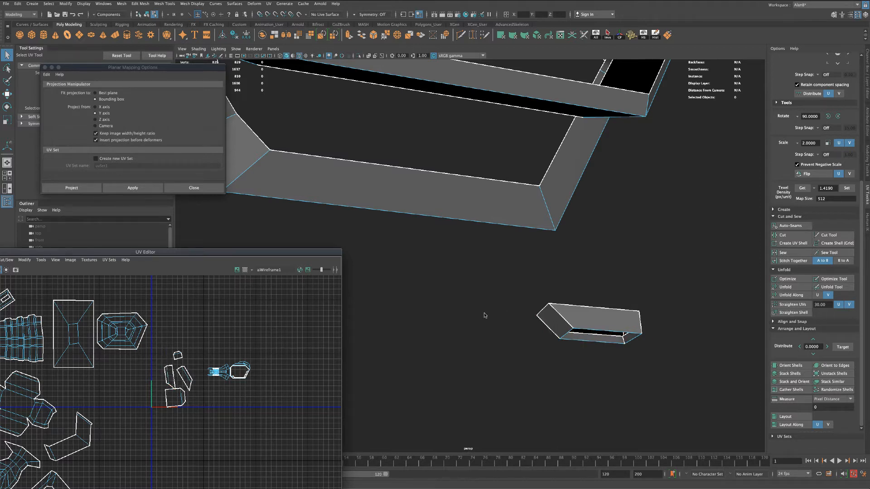
left_click_drag(504, 290, 612, 352)
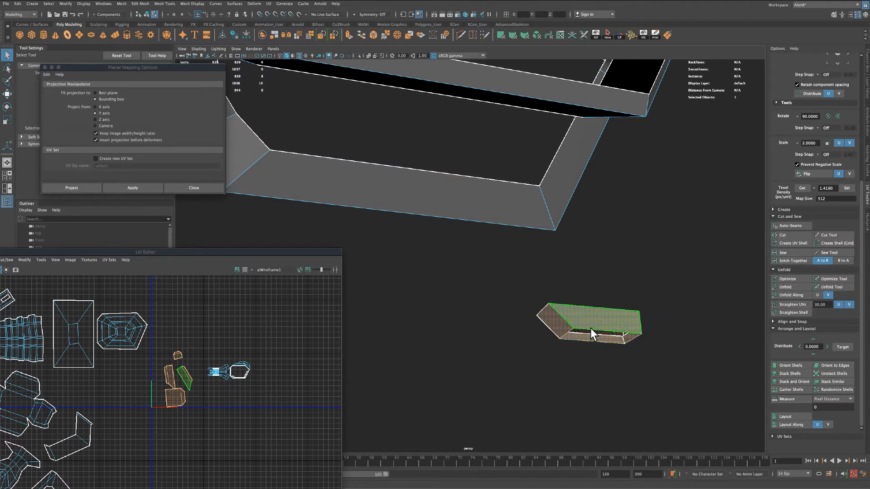
right_click_drag(591, 329, 590, 309)
left_click_drag(512, 288, 715, 360)
left_click(128, 188)
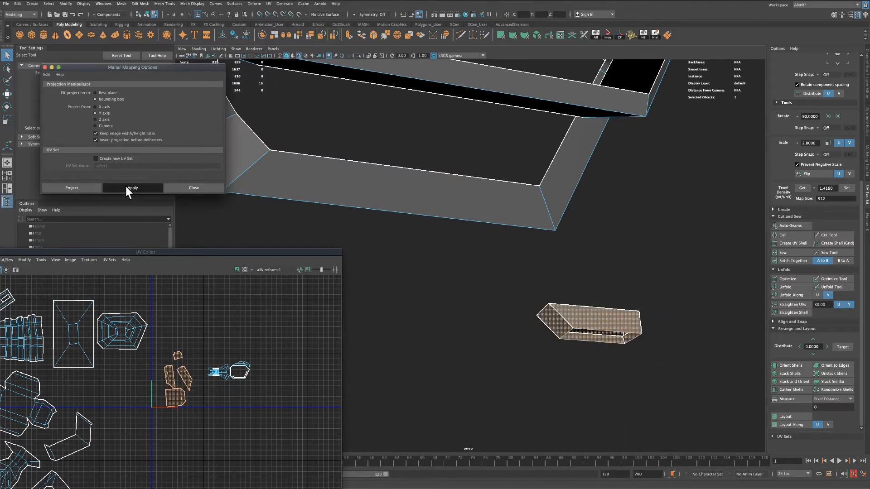
Cut UV seams along the edges of the small block's slanted end face.
left_click_drag(486, 349, 484, 355, "alt")
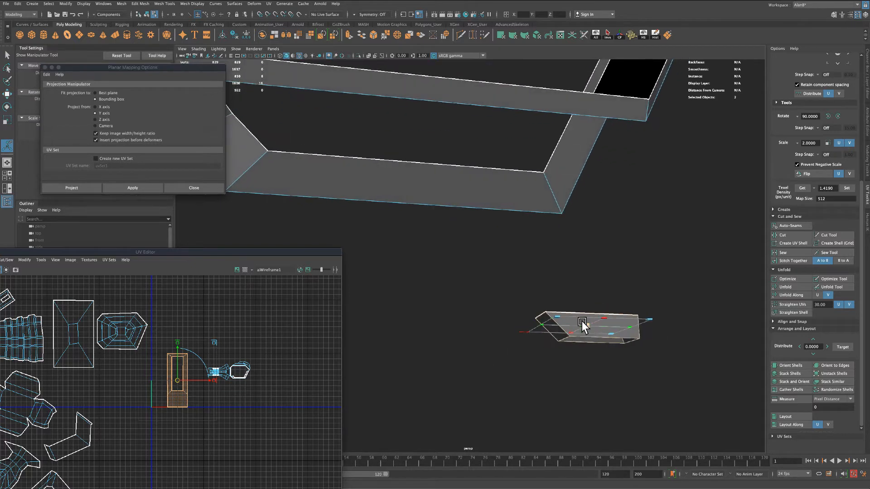
right_click_drag(582, 322, 583, 276)
key("q")
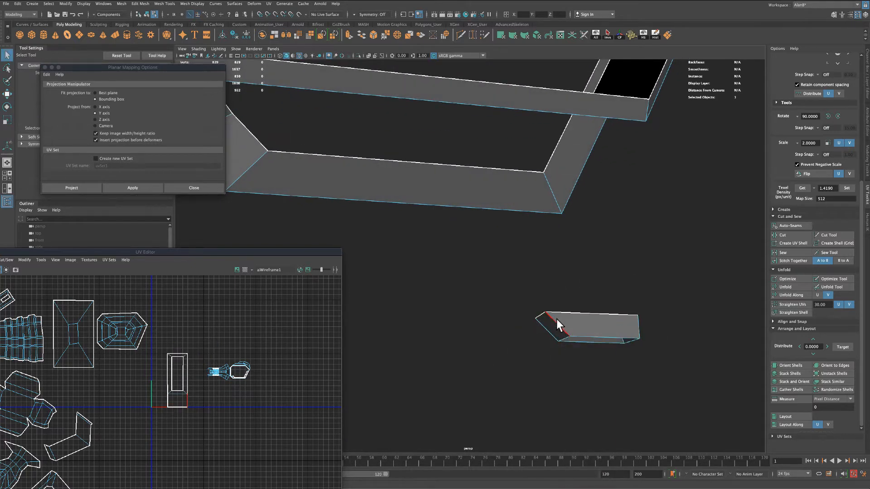
scroll(556, 319, "up", 5)
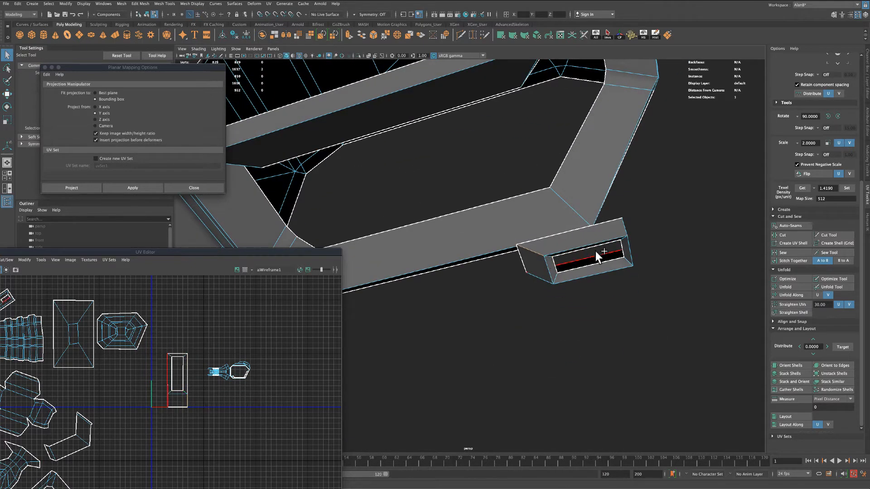
left_click_drag(660, 262, 666, 290, "alt")
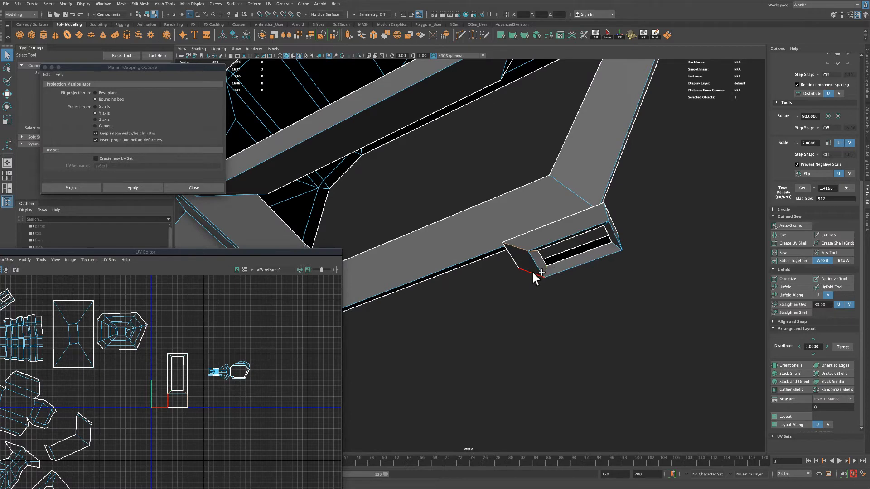
left_click_drag(532, 298, 528, 354, "alt")
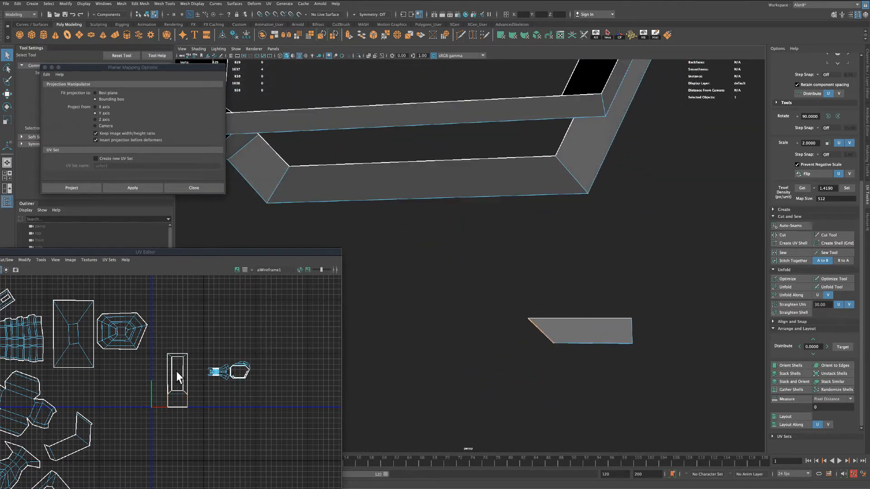
Unfold the small block's UV shells and move the square end face shell clear of the side strip.
right_click_drag(184, 376, 171, 376)
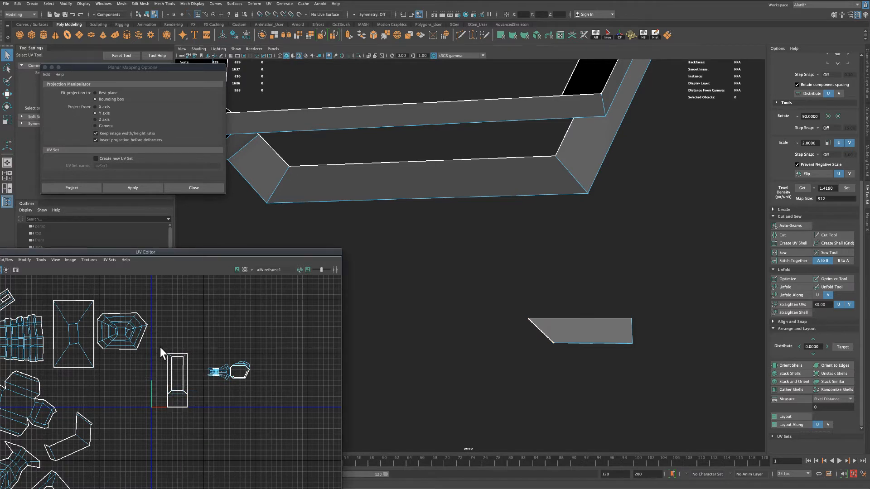
left_click_drag(192, 420, 194, 421)
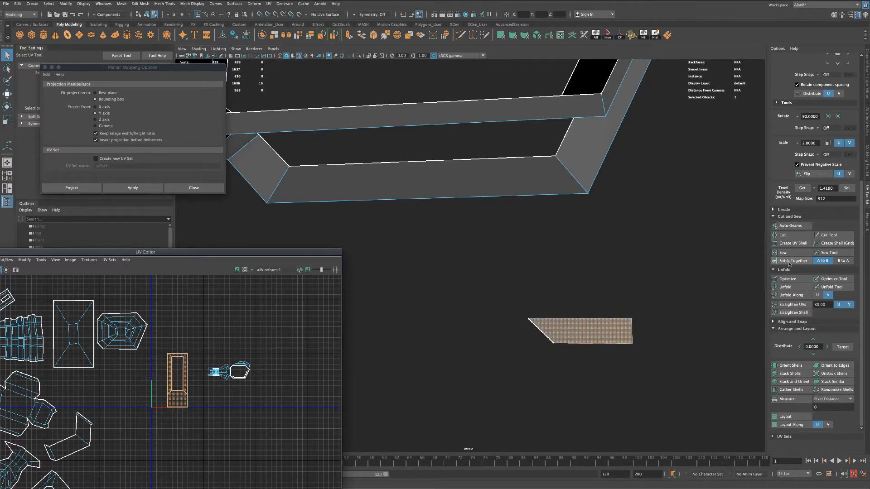
left_click(791, 279)
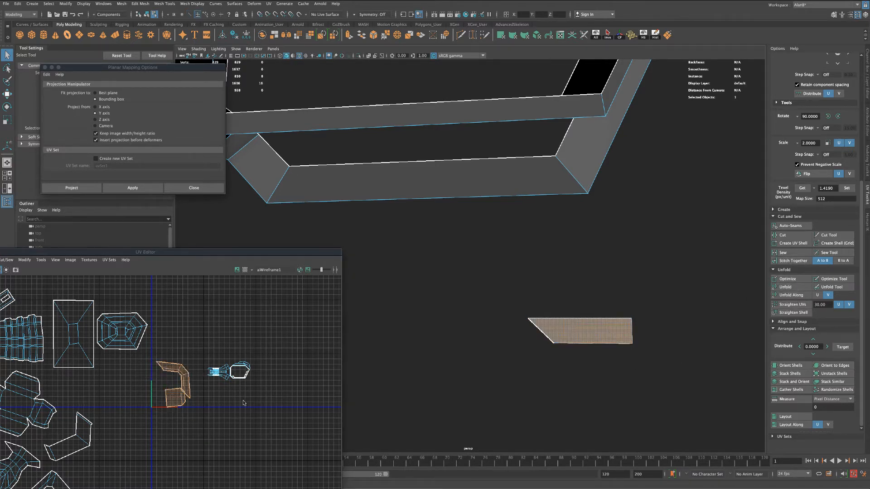
left_click(204, 410)
left_click(180, 400)
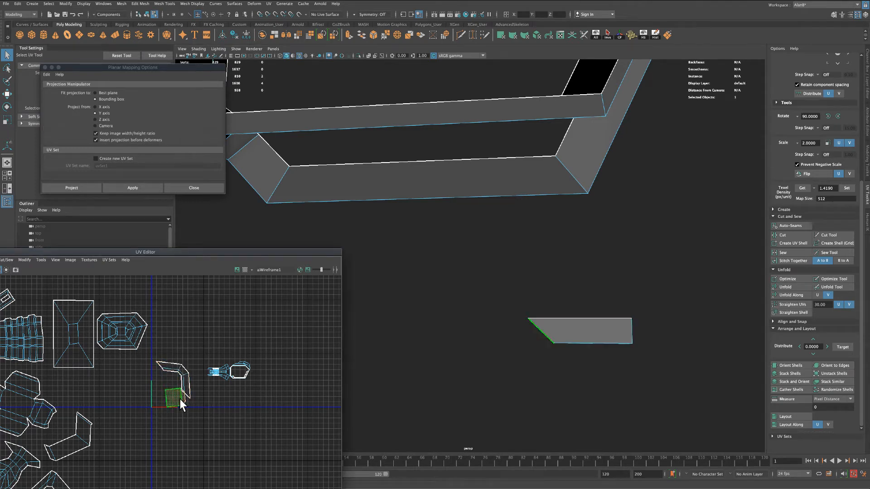
key("w")
mouse_move(177, 396)
left_mouse_down()
mouse_move(175, 410)
mouse_move(170, 404)
left_mouse_up()
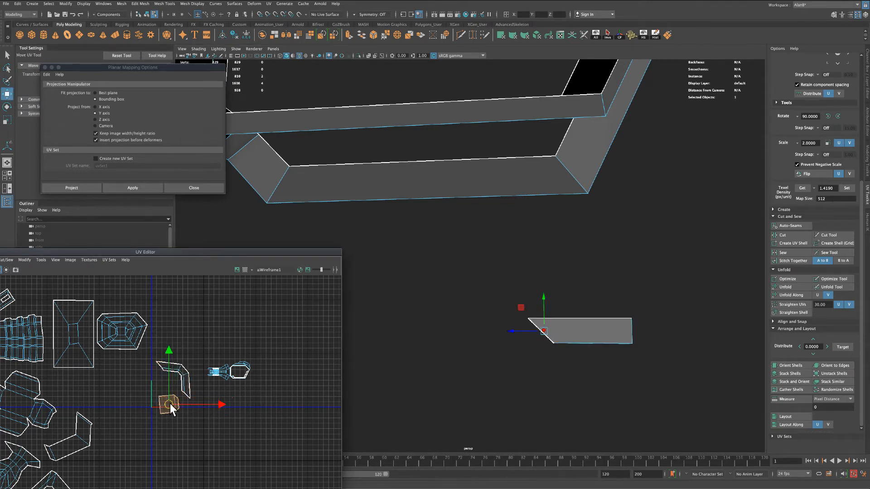
Select the block's side strip and end face shells together and place them beside the finished shells.
middle_click_drag(234, 432, 311, 399, "alt")
scroll(295, 406, "up", 2)
left_click(296, 407)
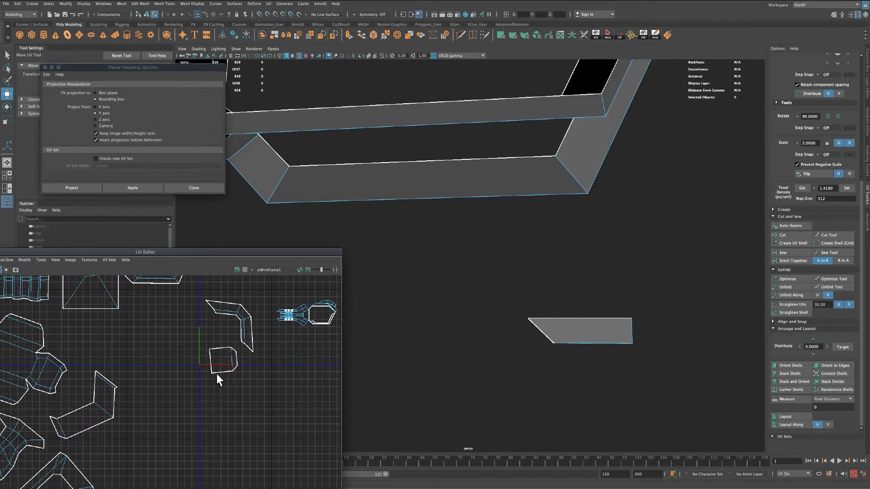
left_click(226, 313)
left_click(205, 319)
left_click(227, 311)
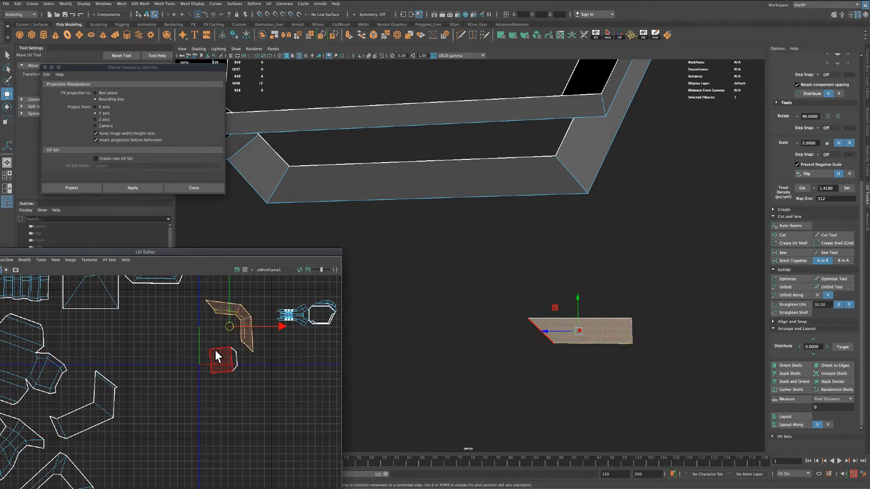
left_click(216, 350, "shift")
scroll(242, 391, "down", 2)
scroll(250, 408, "up", 1)
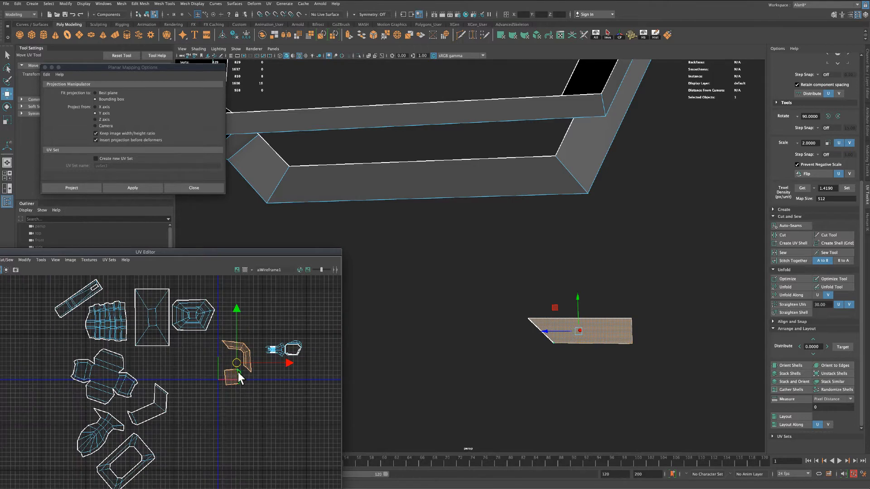
left_click_drag(238, 369, 146, 371)
left_click_drag(56, 404, 61, 404)
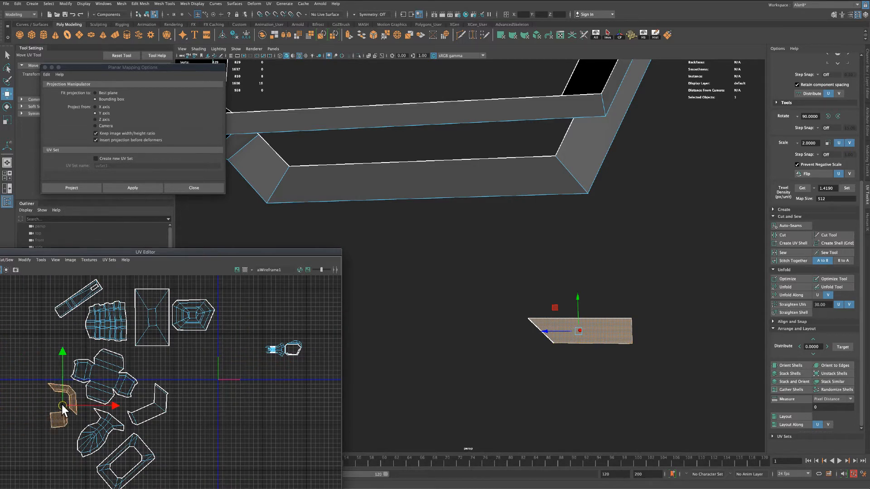
Hide the unwrapped small block and return to the Select tool, with the remaining frame in view.
left_click(646, 34)
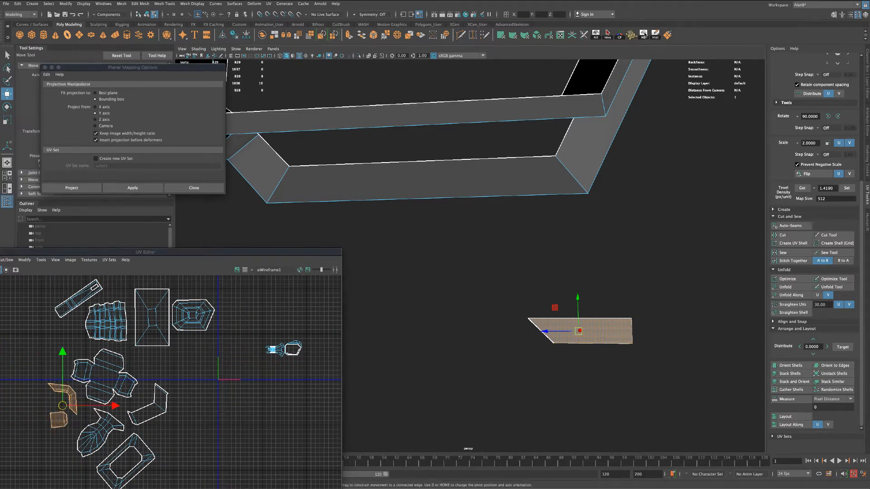
left_click(636, 202)
left_click_drag(636, 204, 616, 241, "alt")
scroll(613, 242, "down", 8)
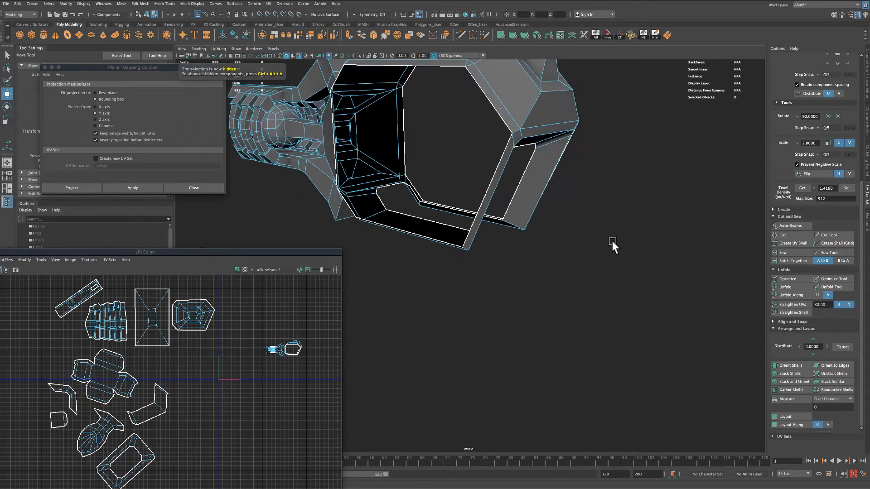
middle_click_drag(604, 238, 625, 267, "alt")
scroll(624, 267, "up", 3)
left_click_drag(623, 267, 608, 273, "alt")
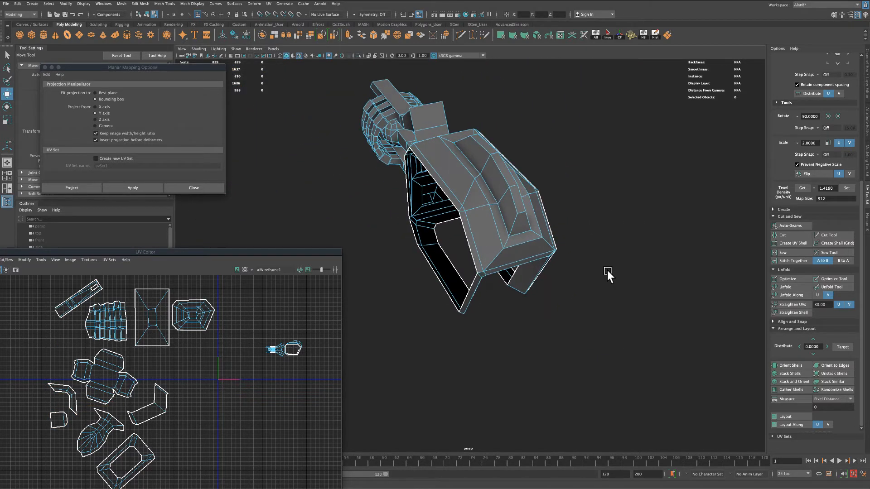
left_click(6, 56)
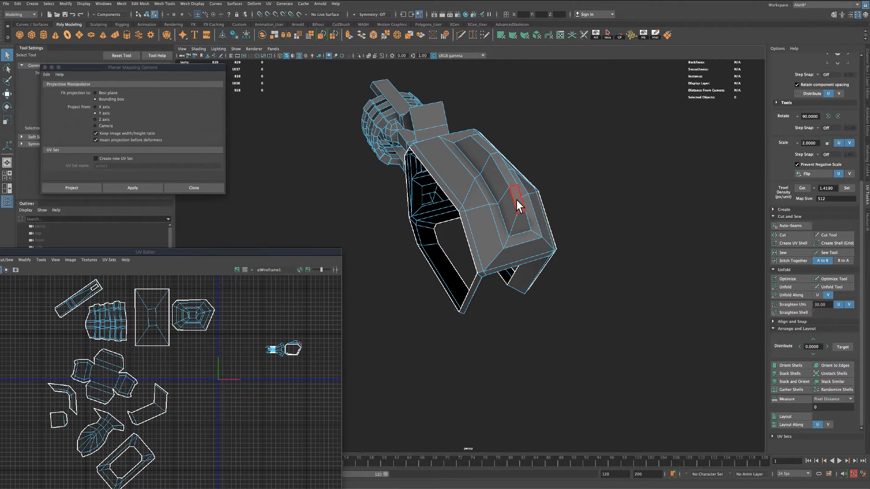
Select the raised curved insert on top of the loop frame, planar-map it from the Y axis and unfold it.
left_click(484, 145, "shift")
left_click_drag(484, 145, 616, 184, "alt")
key("shift+period")
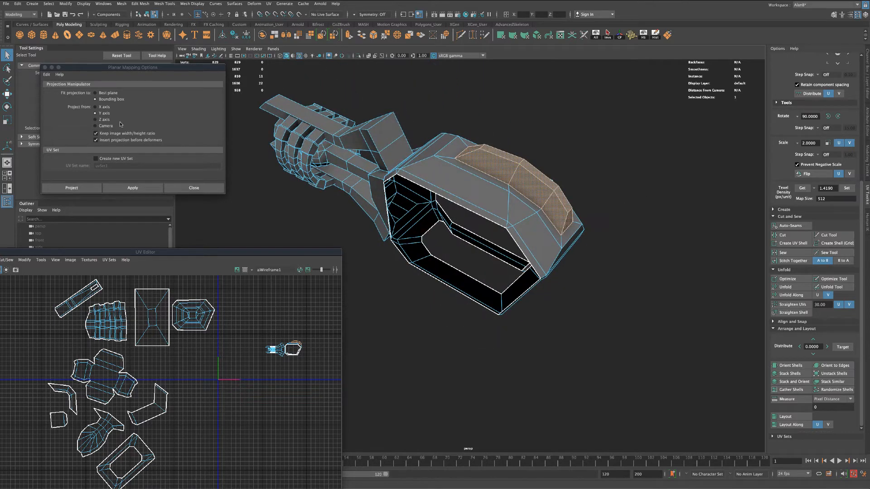
left_click(133, 187)
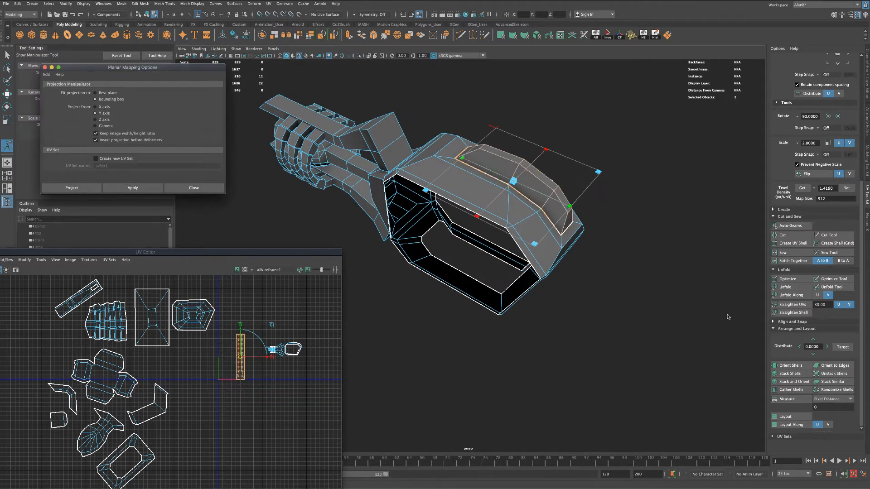
left_click(787, 287)
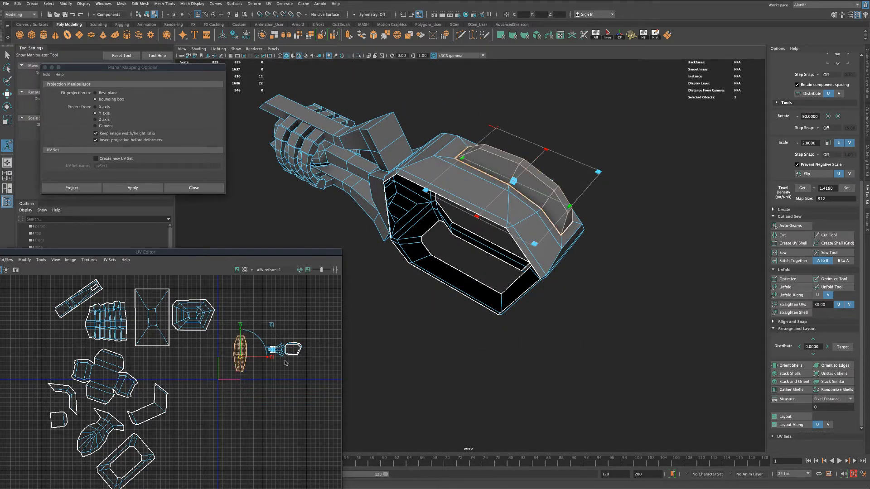
Place the curved insert's UV shell beside the finished shells and hide its faces.
scroll(285, 363, "up", 3)
scroll(269, 366, "down", 2)
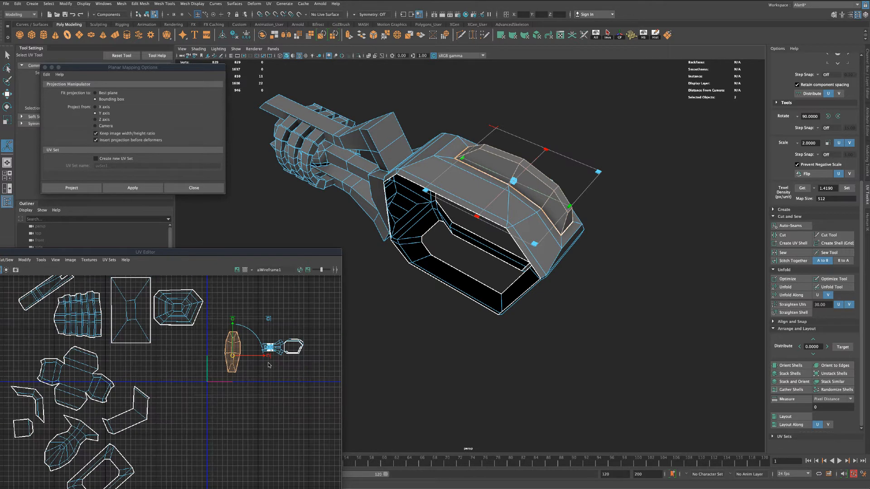
key("w")
left_click_drag(240, 352, 30, 344)
left_click(643, 35)
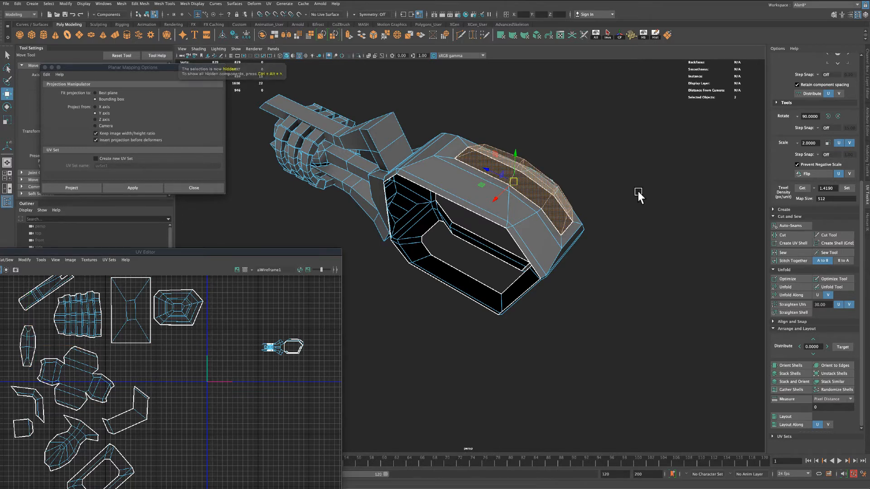
left_click_drag(637, 194, 621, 232, "alt")
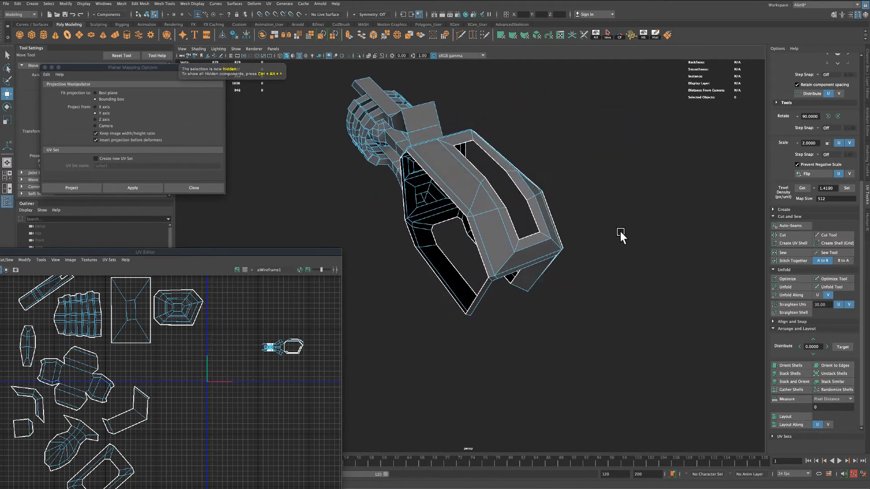
Select the faces of the open loop frame, leaving out those of the adjoining tapered block.
left_click(8, 55)
left_click_drag(335, 196, 381, 128, "alt")
left_click_drag(472, 243, 543, 299)
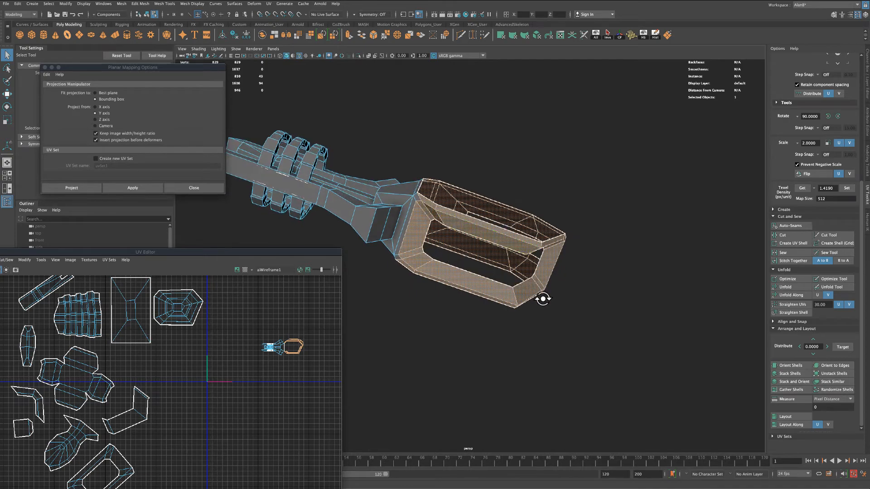
left_click(419, 197, "shift")
left_click(413, 206, "shift")
left_click(396, 258, "shift")
left_click_drag(409, 271, 514, 344, "alt")
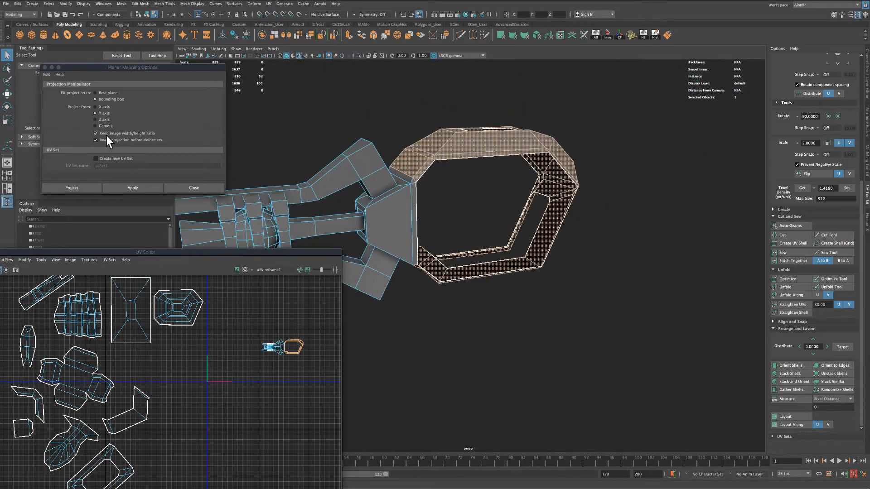
Planar-map the loop frame from the Y axis and unfold its UVs.
left_click(126, 187)
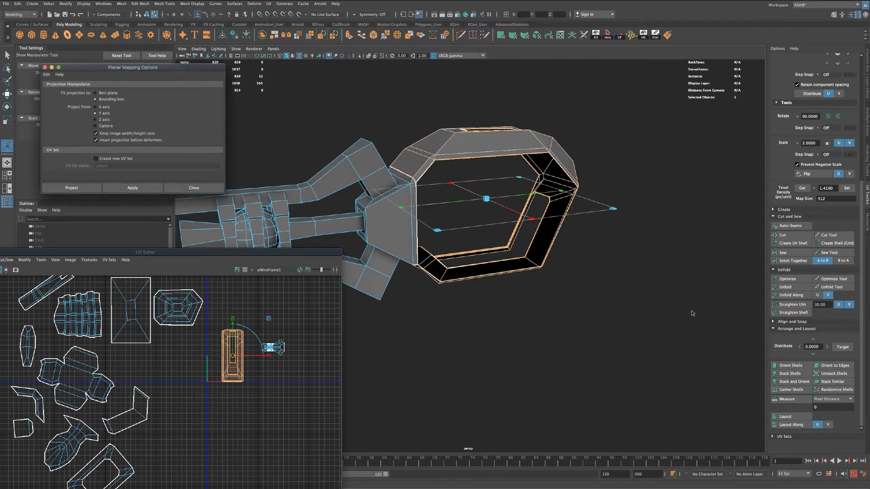
left_click(786, 288)
scroll(304, 402, "down", 3)
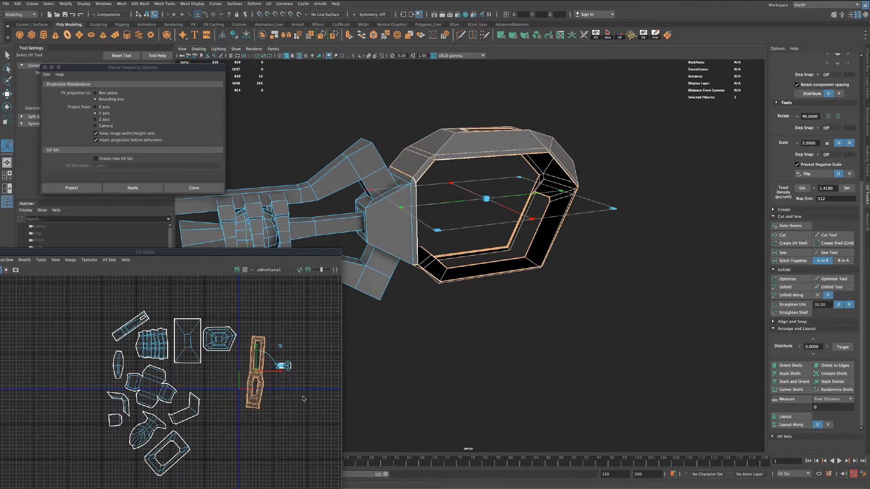
Move the loop frame's UV shell to the outer side of the finished shells and hide its faces.
key("w")
left_click_drag(255, 371, 96, 371)
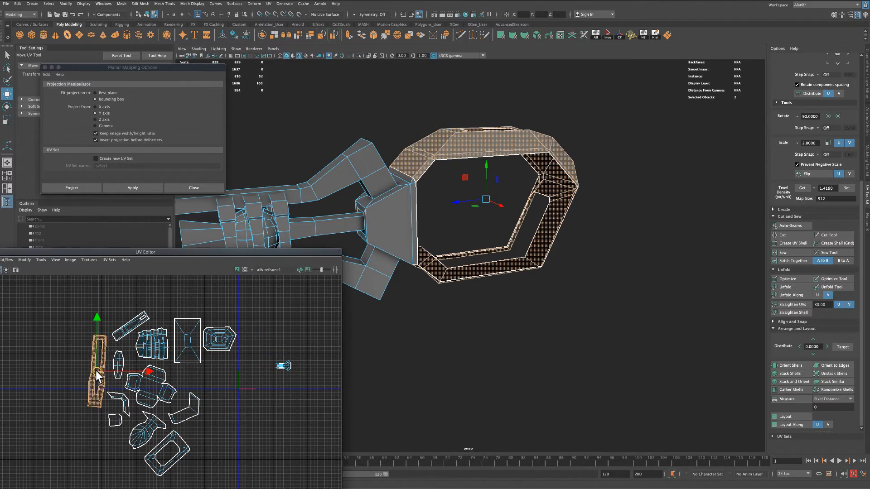
left_click(644, 34)
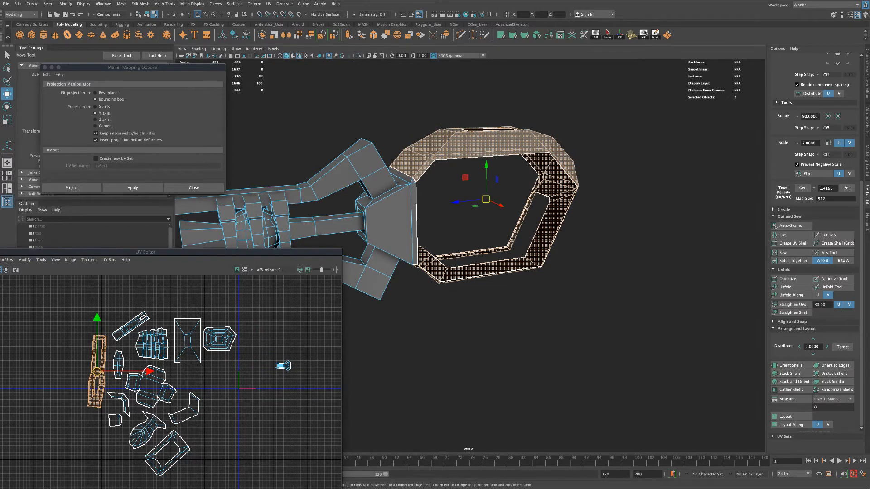
right_click_drag(637, 245, 540, 257, "alt")
middle_click_drag(540, 257, 605, 252, "alt")
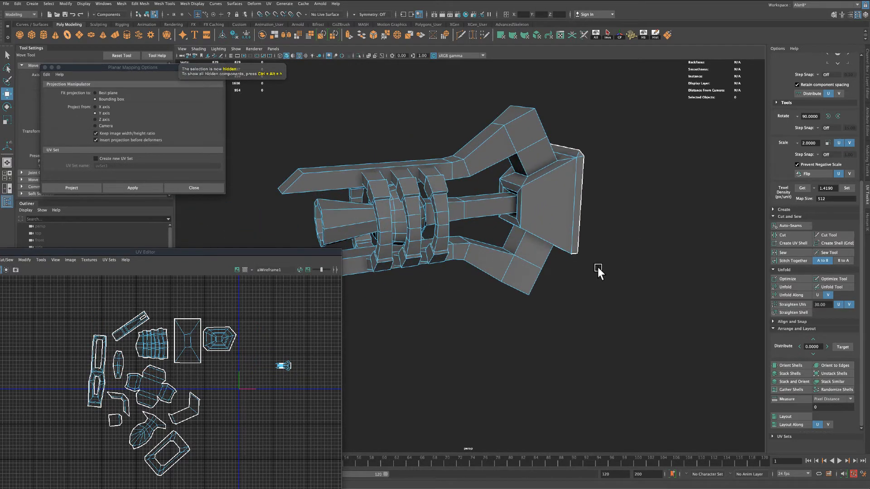
Select the inner and outer wall faces of the flared barrel tip and planar-map them from the Y axis.
left_click_drag(597, 268, 385, 156, "alt")
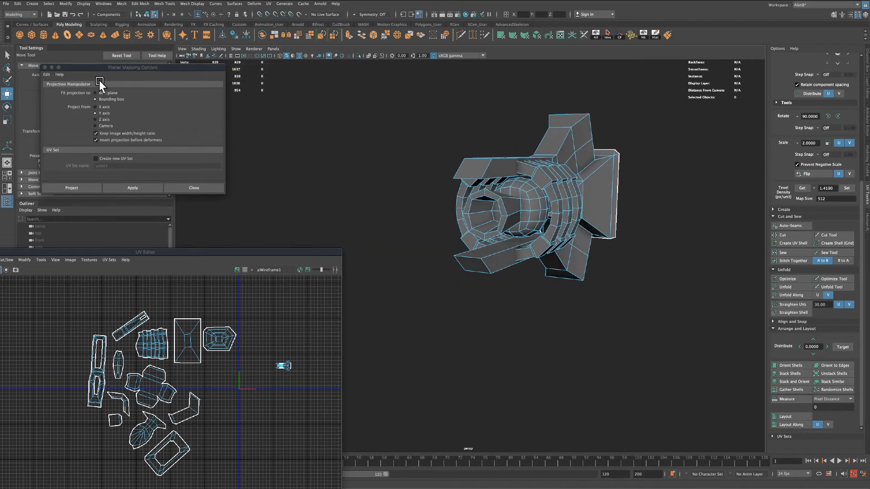
left_click(6, 55)
left_click_drag(328, 159, 337, 158, "alt")
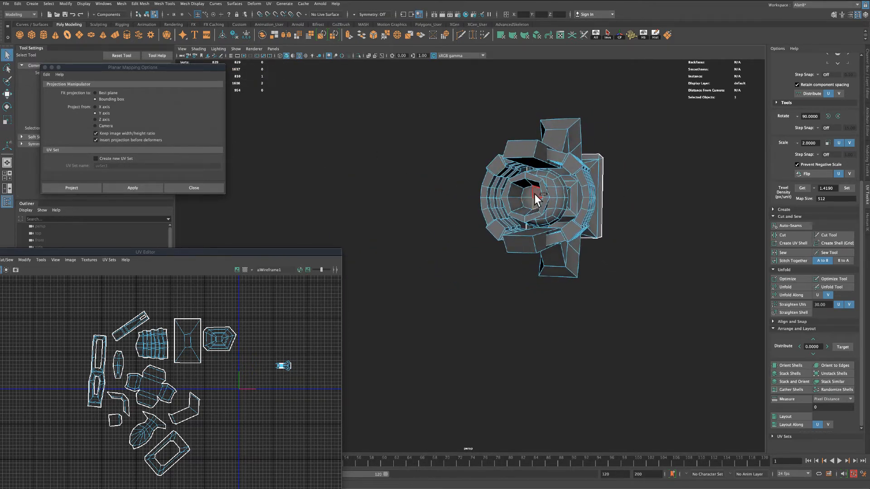
left_click(528, 204, "shift")
left_click_drag(384, 197, 353, 198, "alt")
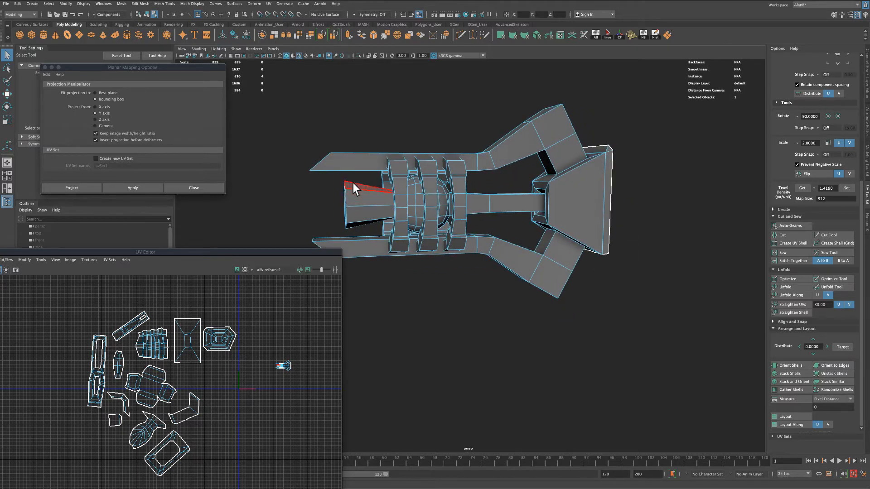
double_click(365, 230)
left_click_drag(365, 230, 247, 185, "alt")
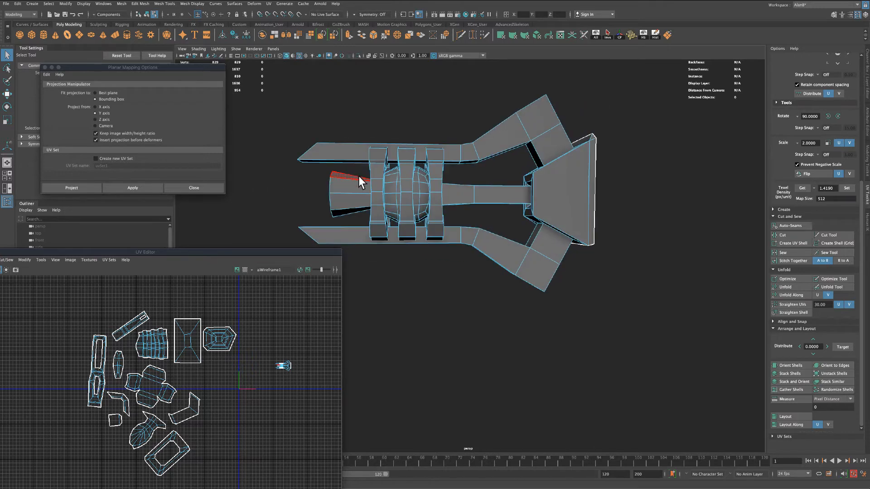
left_click_drag(357, 216, 268, 194, "alt")
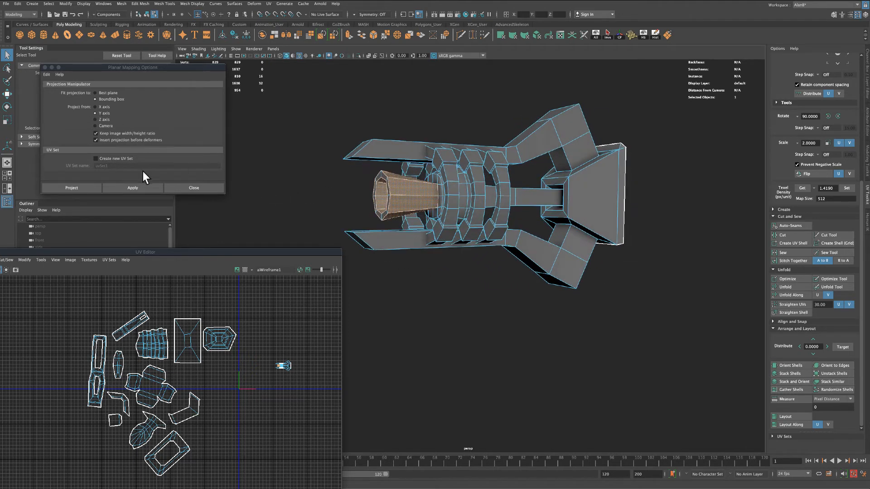
left_click(139, 188)
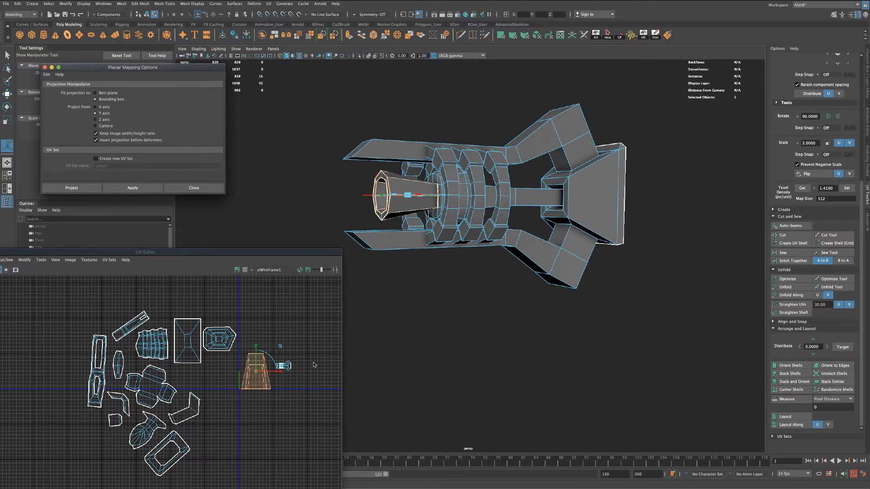
Cut UV seams along one lengthwise edge on each of the barrel tip's outer and inner walls.
right_click(397, 208)
right_click_drag(396, 196, 396, 192)
left_click_drag(329, 197, 381, 196, "alt")
left_click(401, 181)
left_click(580, 231, "shift")
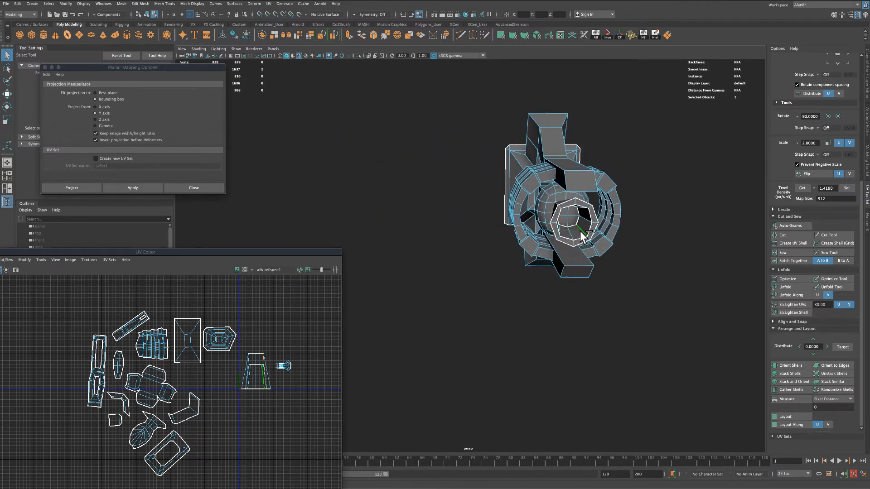
left_click_drag(580, 231, 571, 304, "alt")
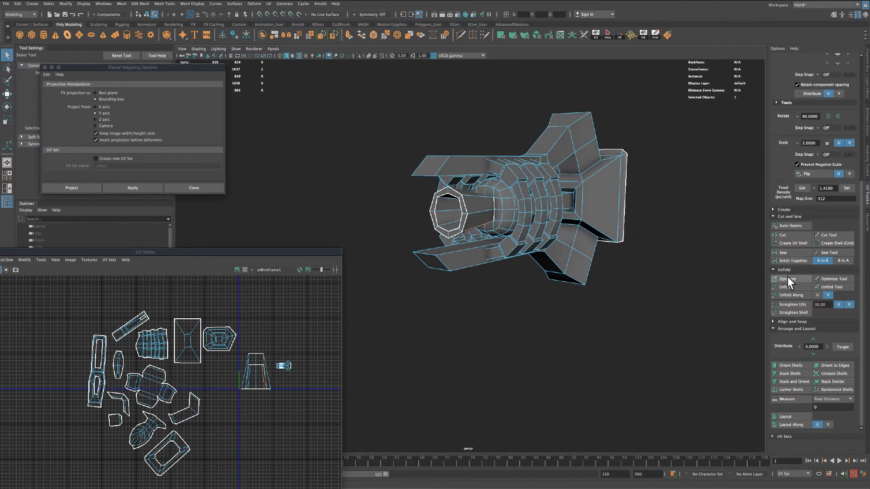
Select the UV faces of both barrel tip walls and unfold them.
right_click(267, 384)
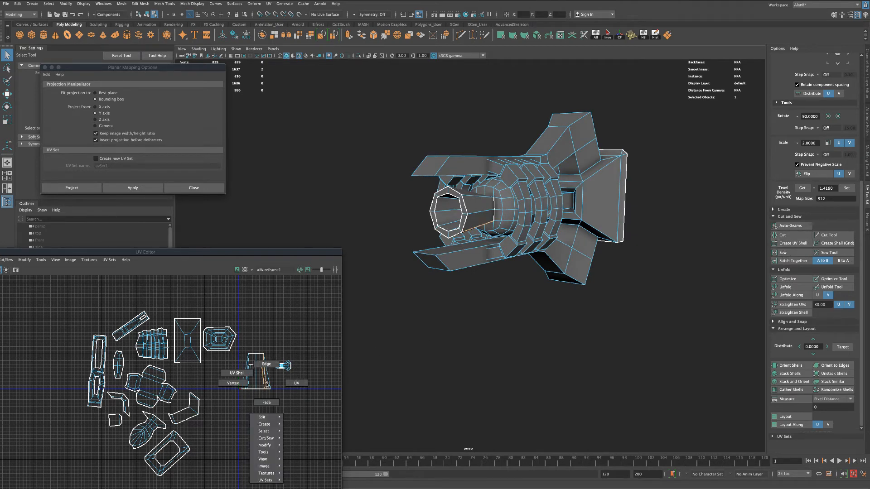
left_click(267, 402)
left_click(252, 379)
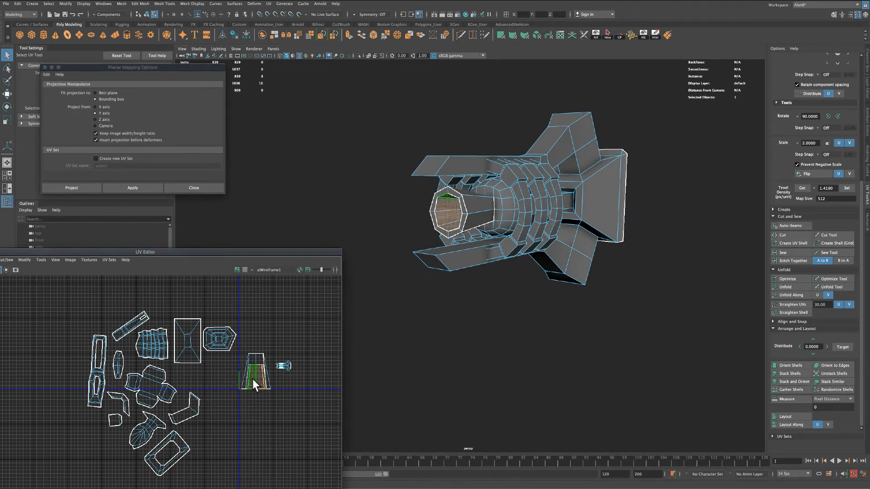
left_click_drag(271, 396, 271, 396)
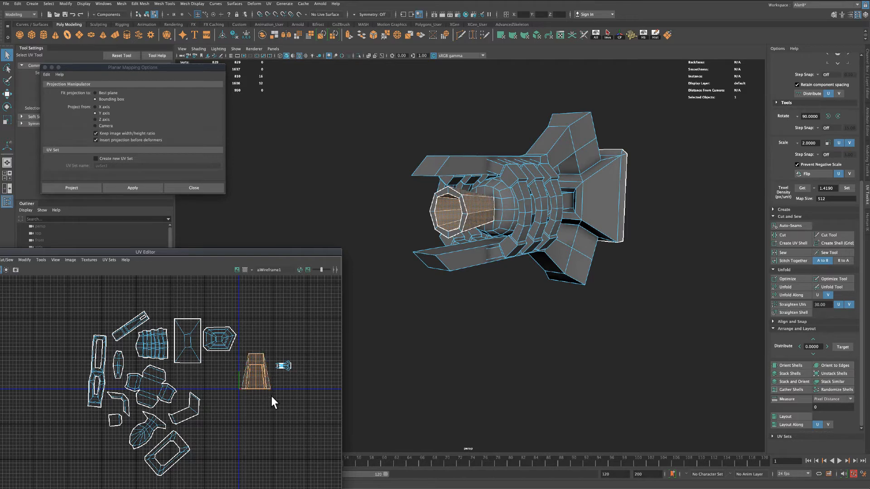
left_click(786, 287)
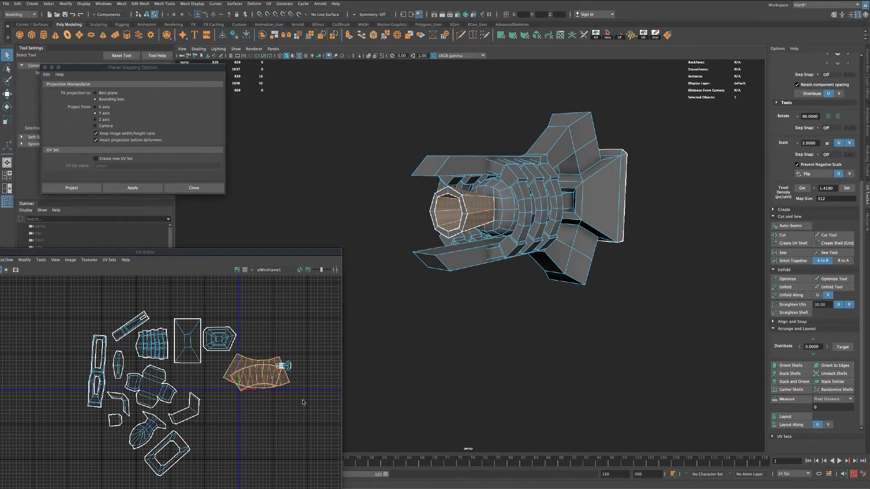
Separate the barrel tip's outer and inner wall shells and place them one above the other beside the finished shells.
left_click(261, 379)
key("w")
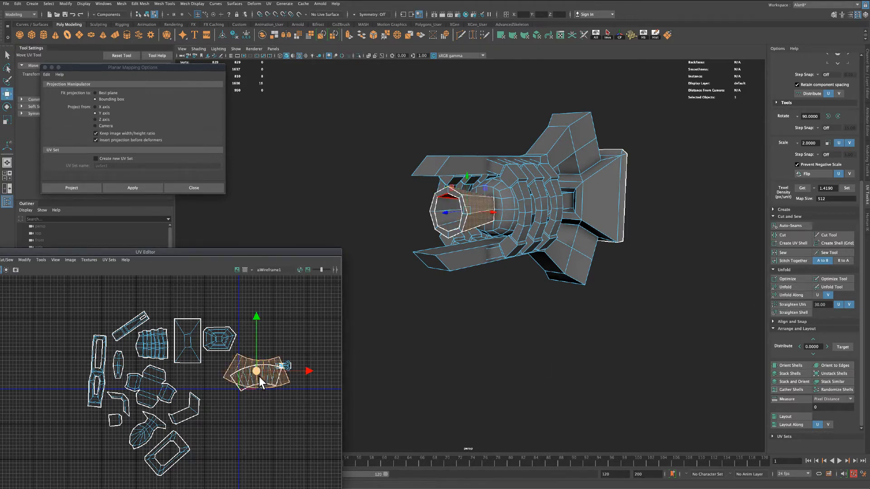
left_click_drag(259, 377, 76, 314)
left_click(245, 379)
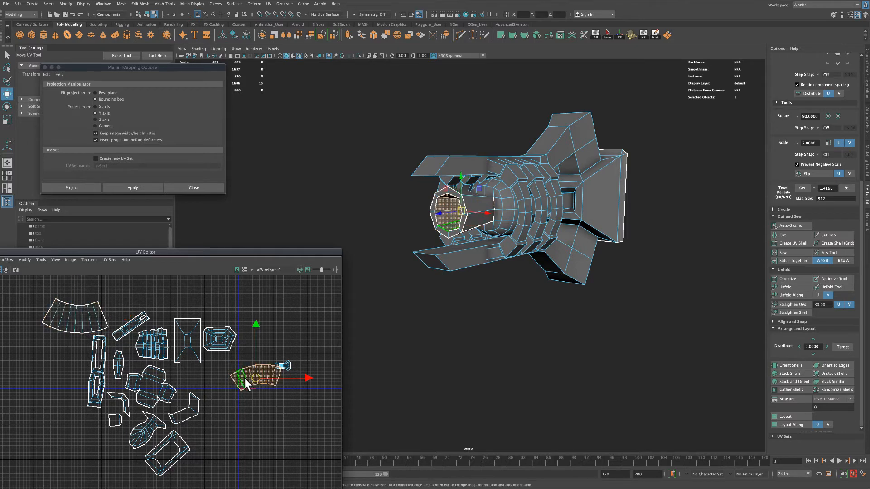
left_click_drag(252, 379, 56, 355)
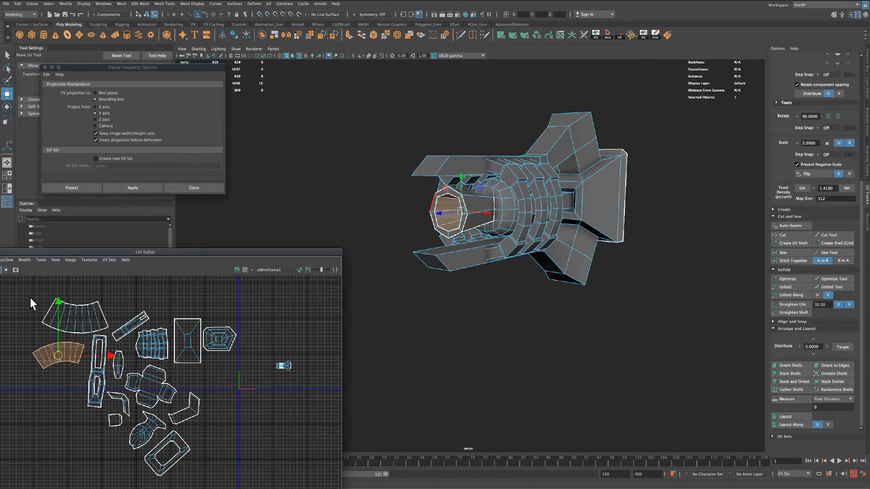
Select both barrel tip wall shells together and hide their faces.
key("shift+period")
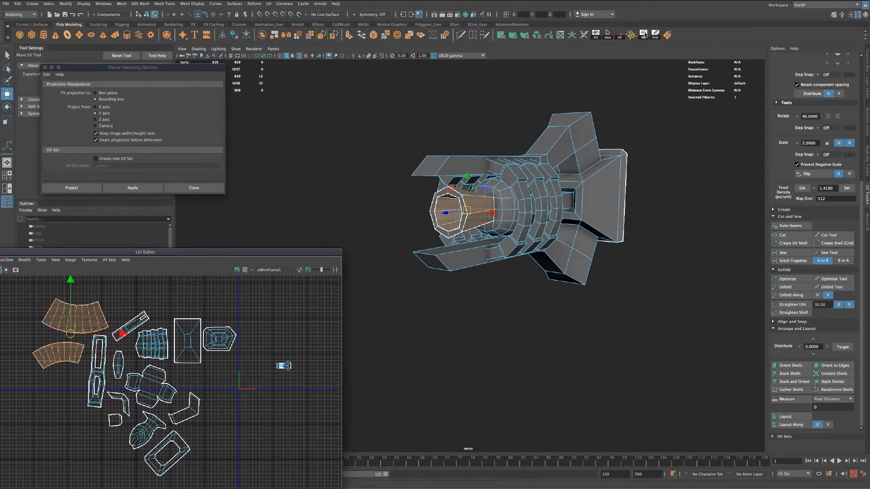
key("ctrl+h")
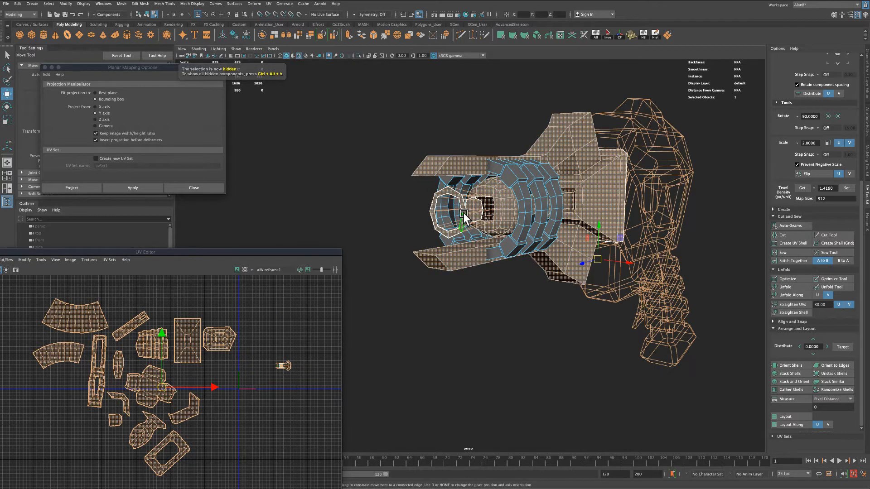
left_click_drag(464, 213, 358, 209, "alt")
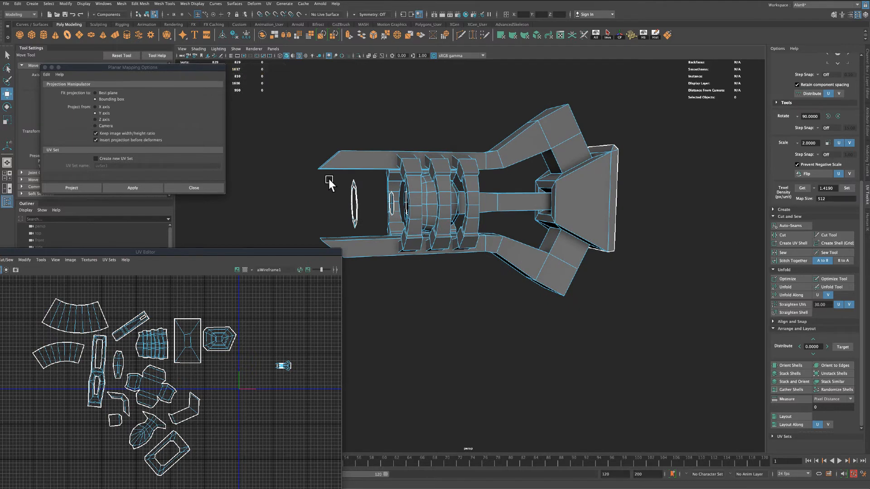
Select the barrel tip's front ring faces and planar-map them from the Z axis.
left_click_drag(329, 177, 369, 232)
left_click_drag(295, 211, 317, 201, "alt")
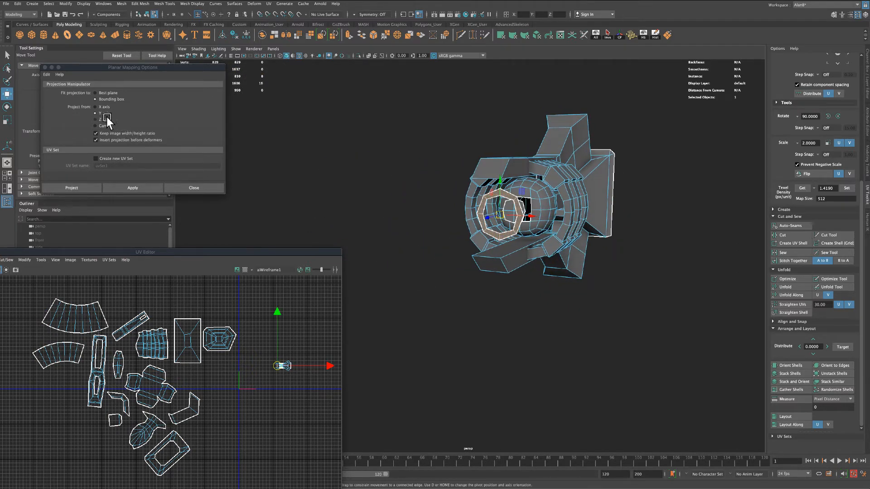
left_click(104, 119)
left_click(132, 185)
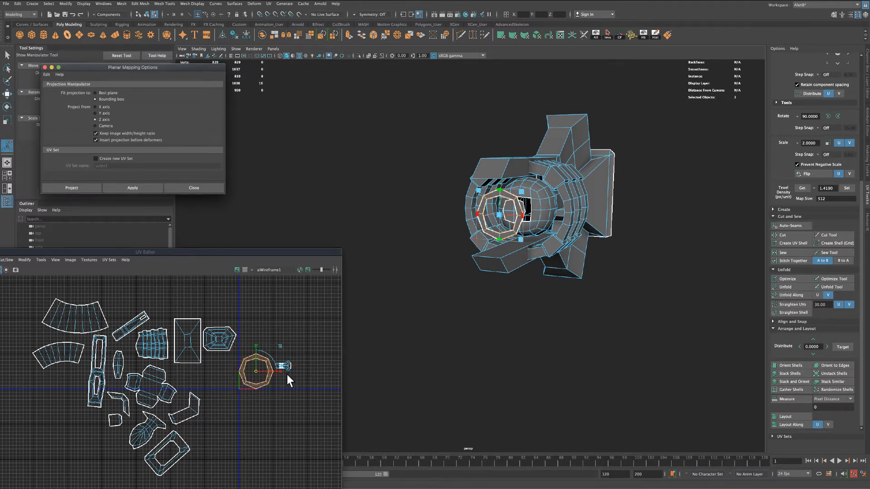
Place the front ring's UV shell below the barrel tip wall shells and hide the ring.
key("w")
left_click_drag(257, 371, 75, 401)
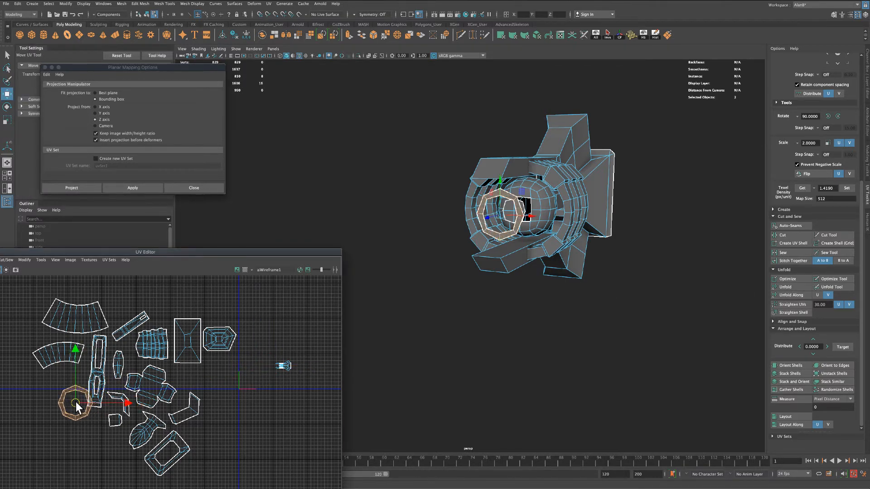
left_click(644, 34)
left_click_drag(649, 211, 630, 216, "alt")
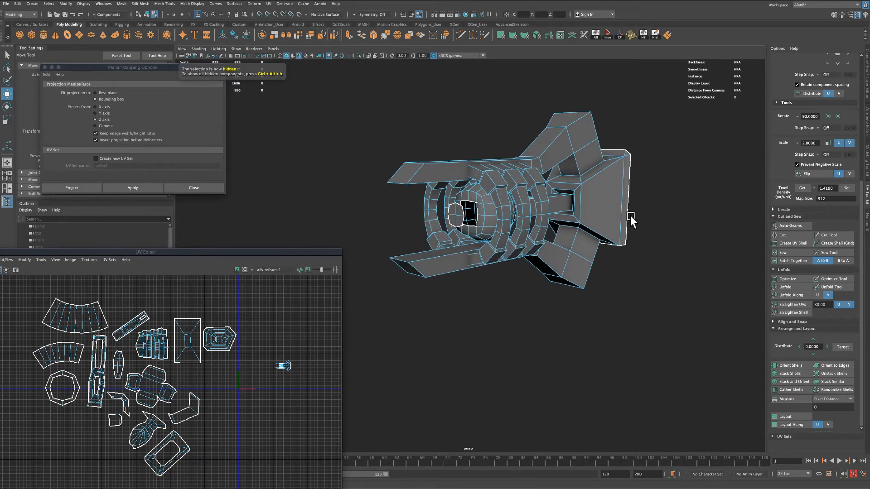
Select the barrel tip's octagonal front cap face and planar-map it from the Z axis.
left_click_drag(455, 211, 346, 191, "alt")
left_click_drag(373, 222, 307, 198)
left_click(133, 188)
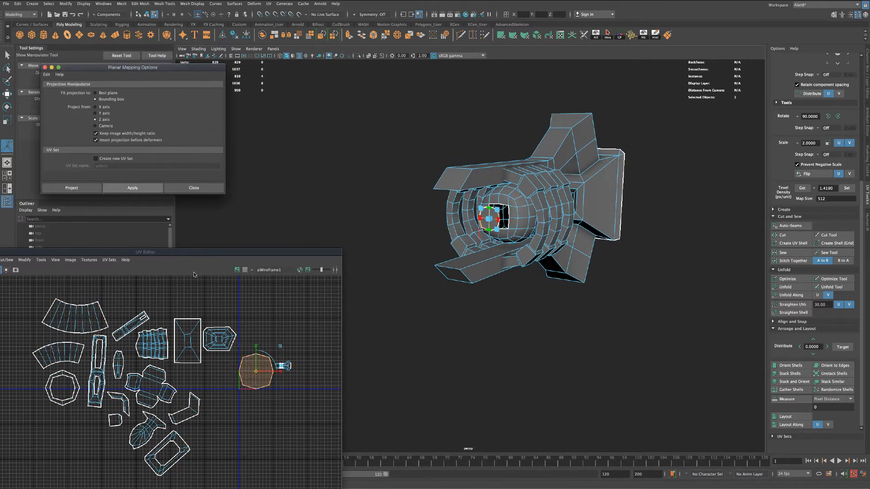
Place the front cap's octagonal UV shell below the ring's shell and hide the cap face.
left_click(250, 358)
key("w")
left_click_drag(250, 366, 63, 429)
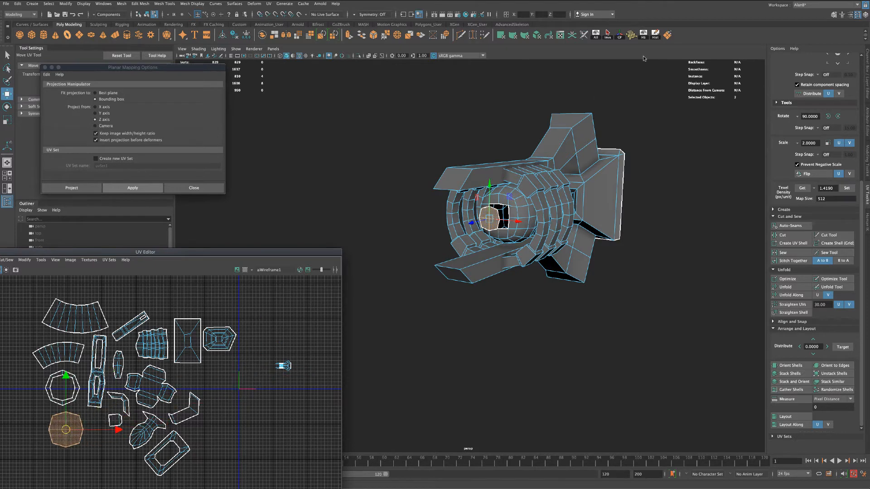
left_click(643, 37)
left_click(588, 97)
right_click_drag(589, 97, 638, 149, "alt")
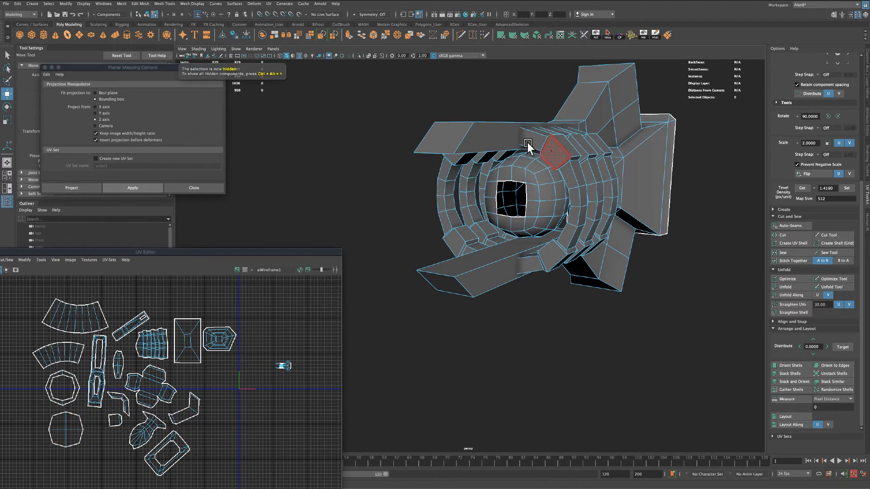
Select the connecting rod between the sphere and the barrel base and planar-map it from the Y axis.
left_click_drag(528, 142, 407, 142, "alt")
right_click_drag(412, 142, 399, 117, "alt")
left_click_drag(399, 118, 386, 155, "alt")
left_click(8, 55)
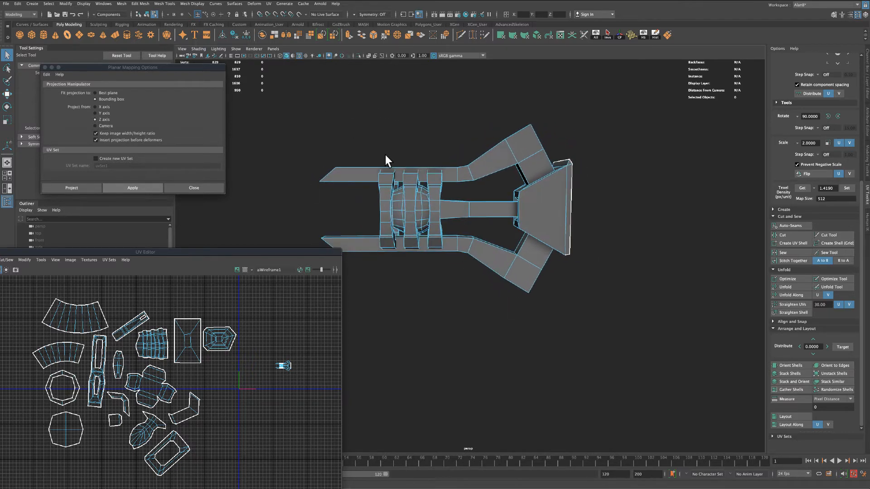
left_click_drag(493, 228, 494, 229)
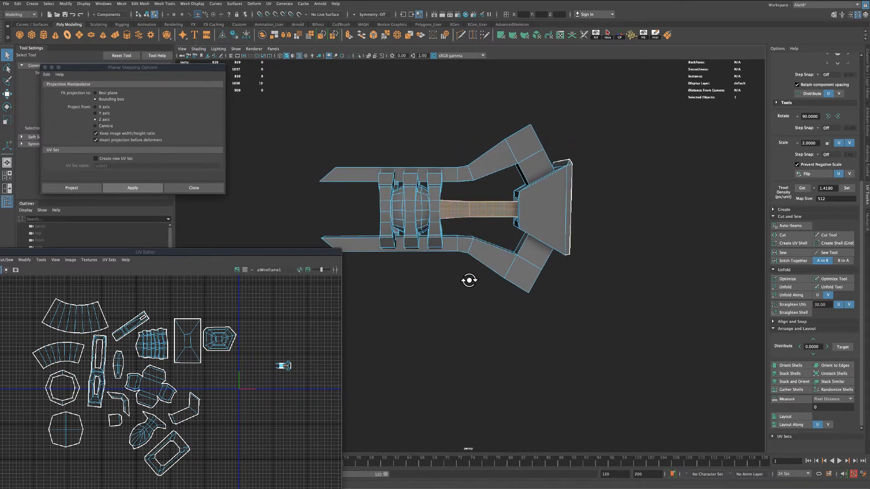
mouse_move(468, 277)
left_mouse_down("alt")
mouse_move(514, 292)
mouse_move(439, 285)
mouse_move(480, 283)
left_mouse_up("alt")
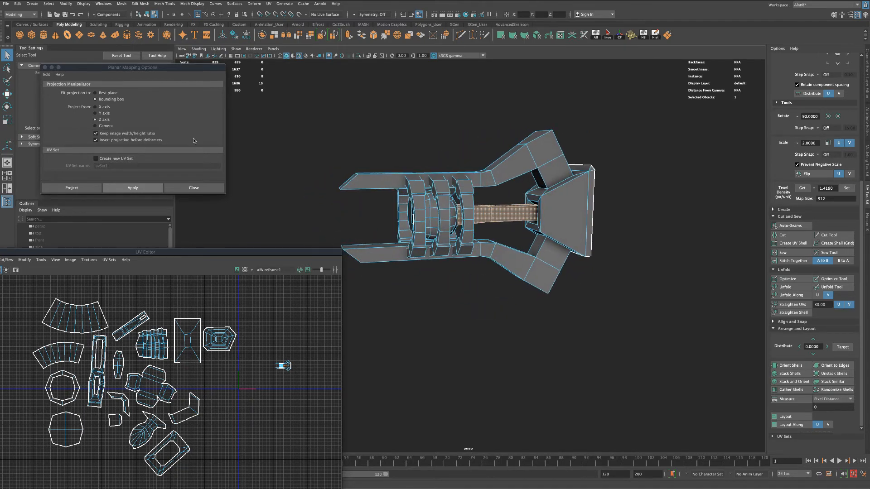
left_click(104, 114)
left_click(130, 190)
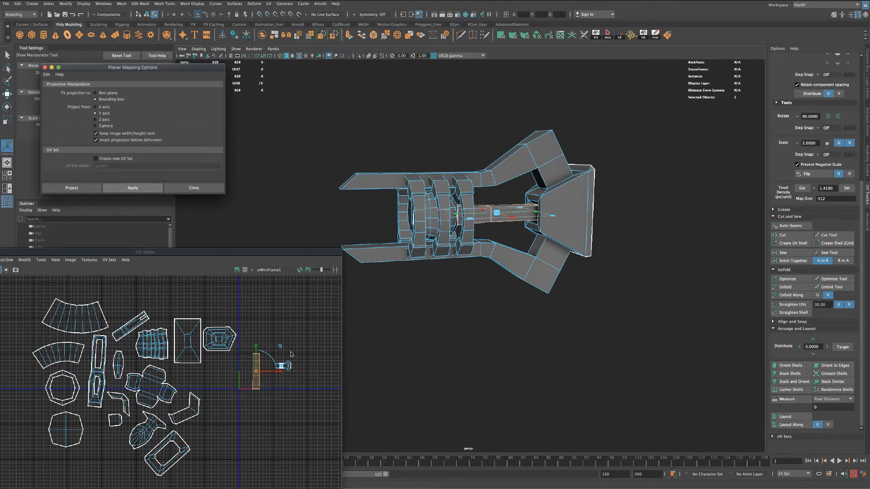
Cut a UV seam along the connecting rod's lower lengthwise edges.
key("q")
scroll(272, 355, "up", 5)
right_click(230, 366)
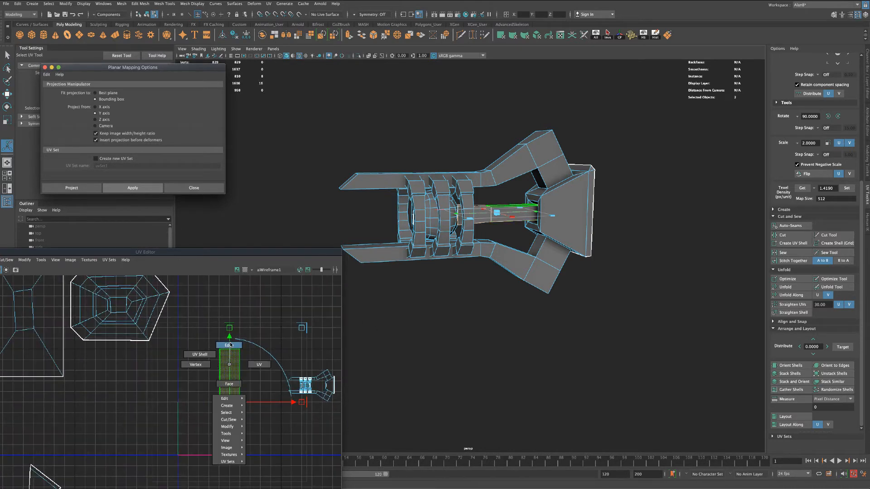
left_click(229, 346)
left_click(239, 420)
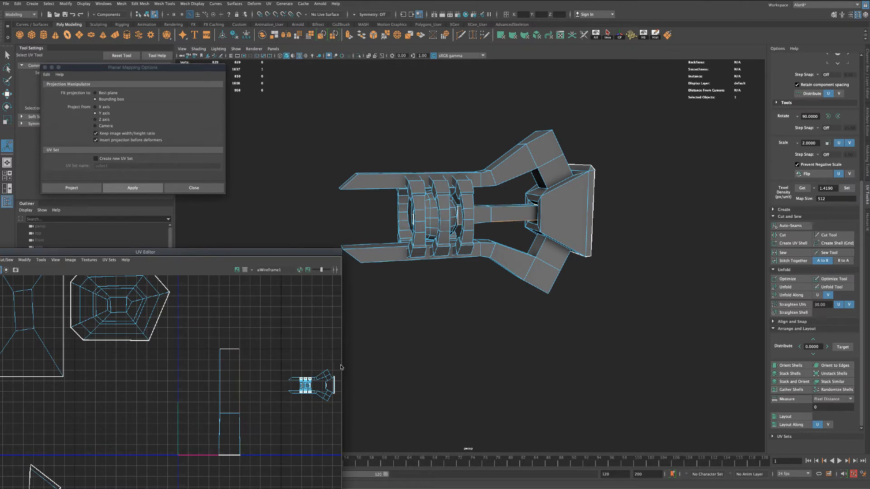
left_click_drag(592, 305, 566, 323, "alt")
key("t")
left_click_drag(478, 378, 493, 357, "alt")
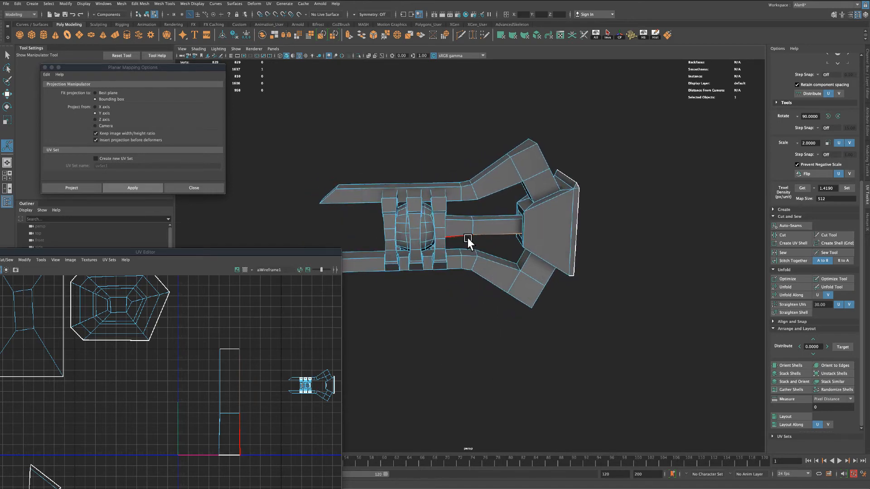
left_click_drag(503, 249, 534, 370, "alt")
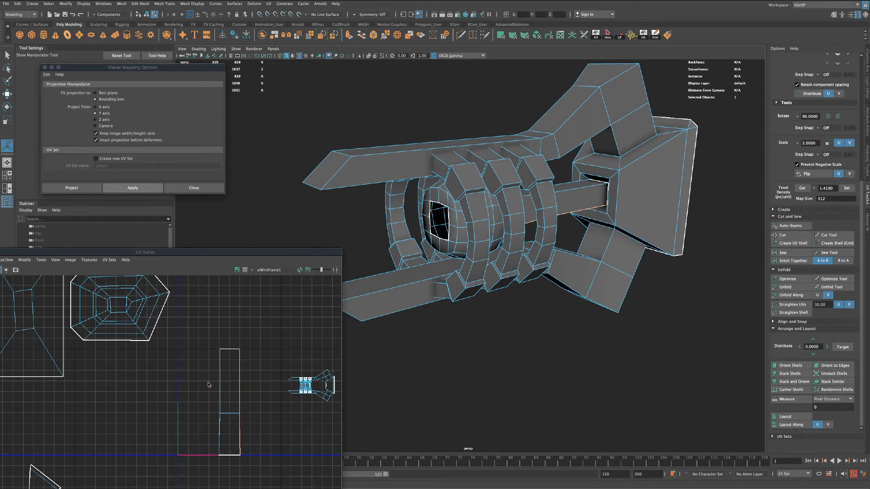
Select all the connecting rod's faces and unfold their UVs.
right_click(230, 382)
left_click(229, 398)
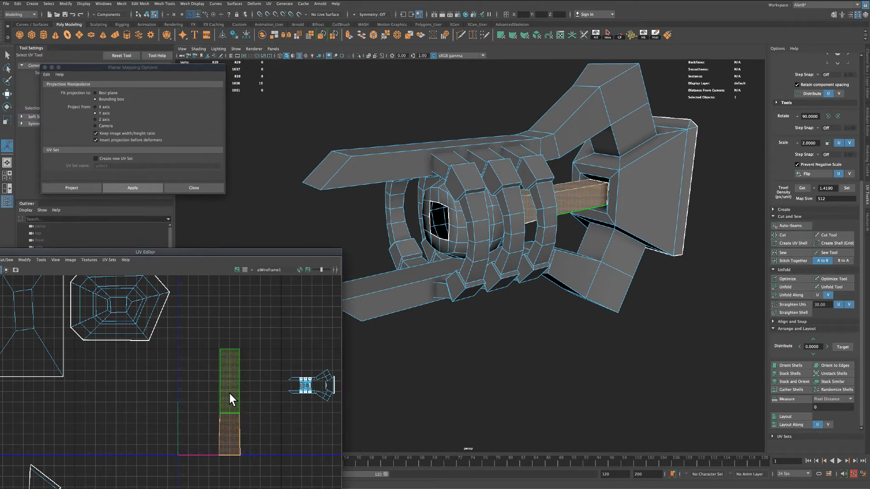
left_click(785, 287)
scroll(282, 367, "down", 5)
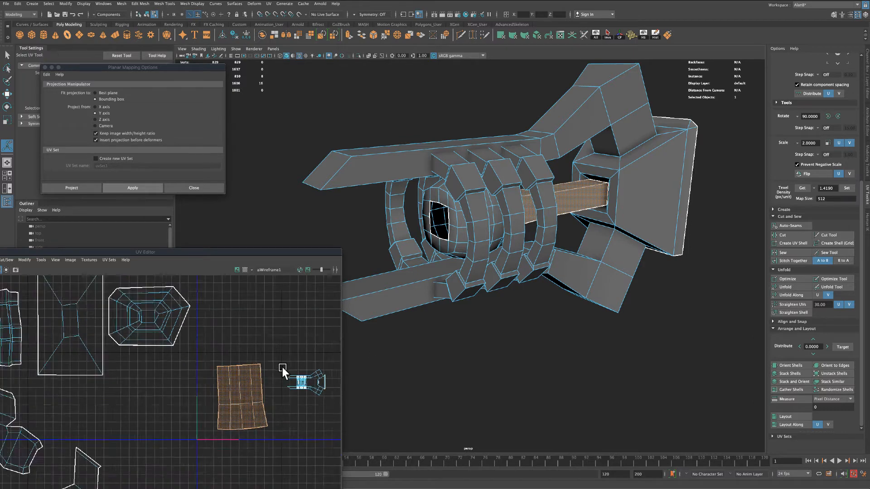
Place the rod's unfolded shell above the finished polygonal shell beside the large rectangle, and hide the rod.
key("w")
left_click_drag(257, 385, 159, 286)
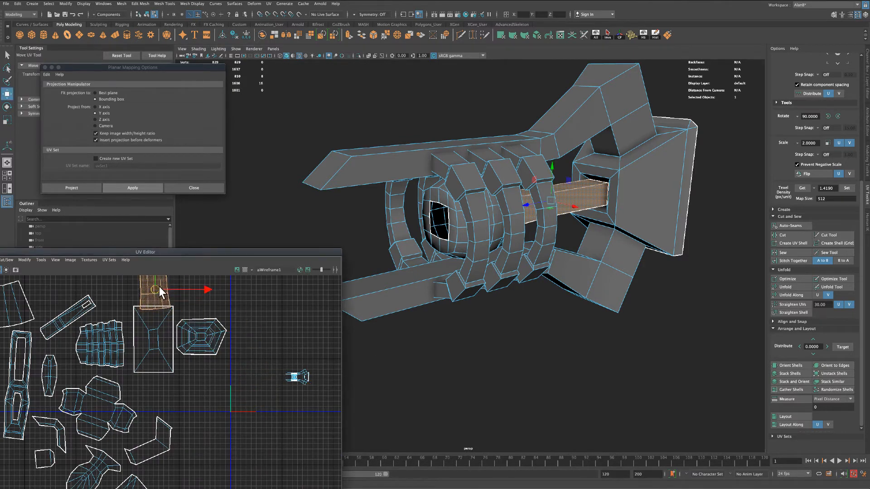
left_click(644, 37)
left_click_drag(679, 305, 606, 306, "alt")
Select the whole sphere inside the barrel rings and move its UVs clear of the overlapping barrel shells.
key("q")
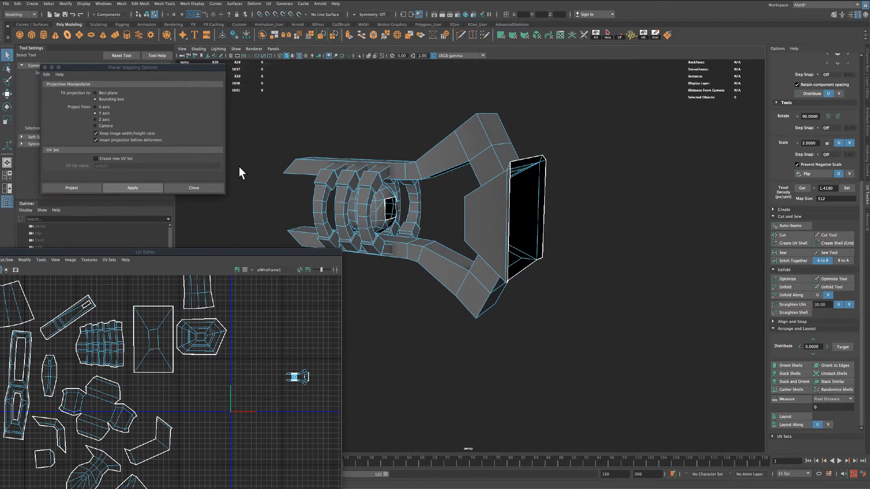
left_click_drag(239, 166, 389, 187, "alt")
scroll(302, 185, "up", 5)
left_click(375, 183)
scroll(292, 375, "up", 5)
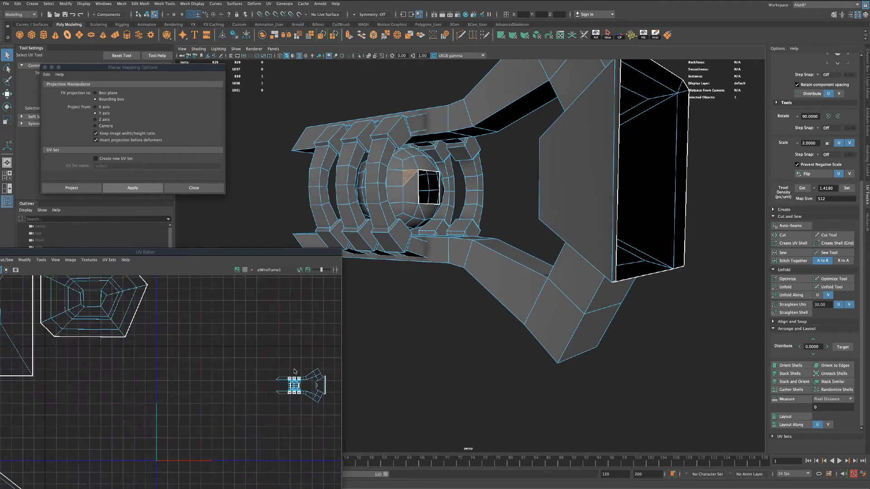
double_click(299, 412)
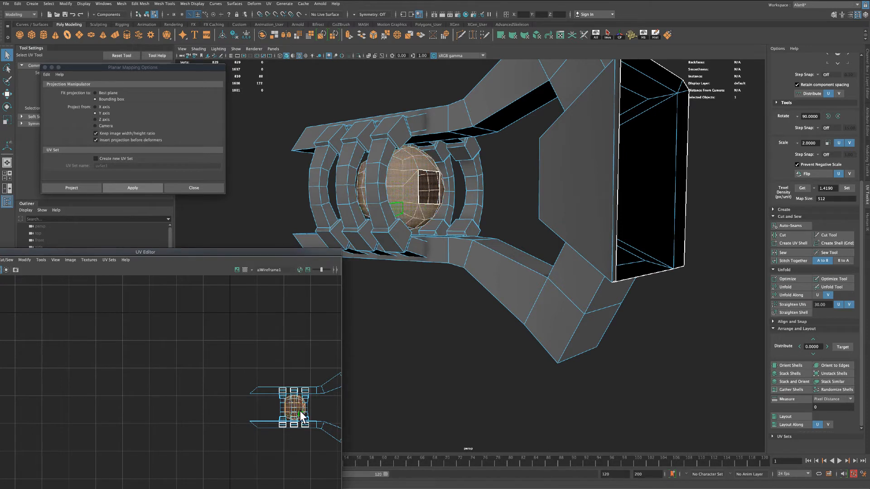
key("w")
left_click_drag(297, 409, 171, 380)
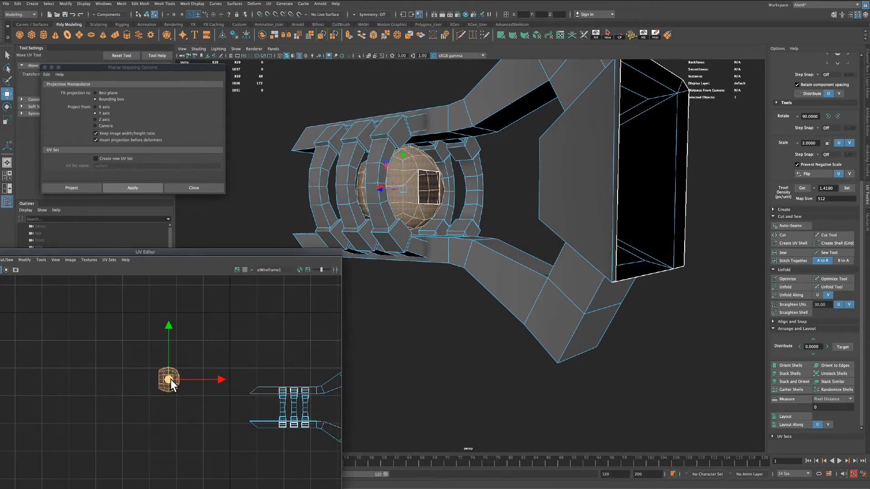
Select the sphere's lower lengthwise edge line and cut a UV seam along it.
scroll(167, 401, "up", 3)
scroll(167, 400, "up", 3)
middle_click_drag(216, 382, 213, 434, "alt")
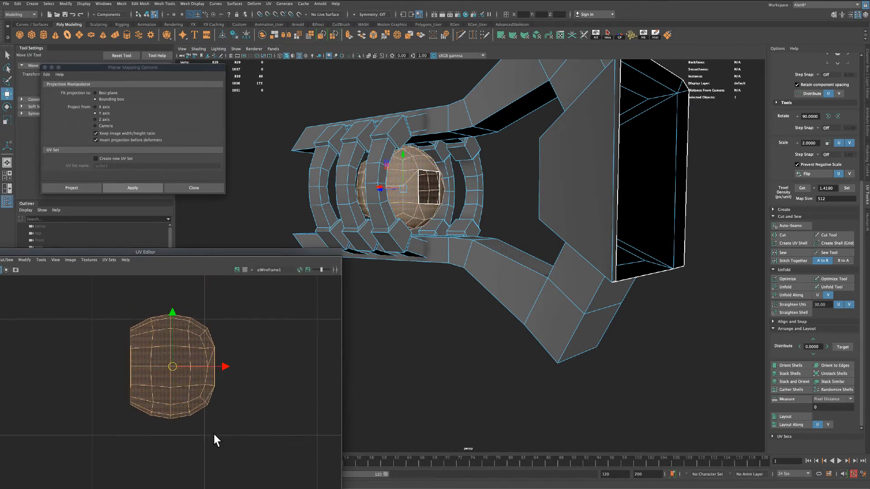
right_click_drag(190, 381, 191, 368)
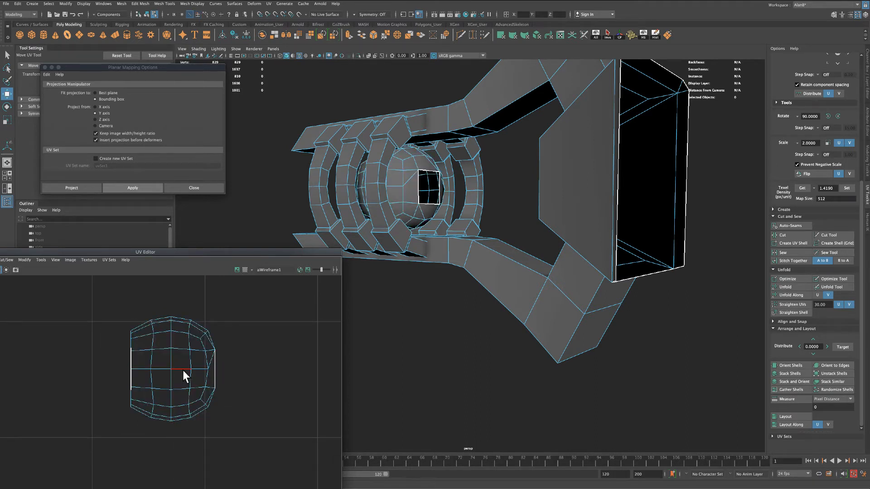
left_click(413, 204)
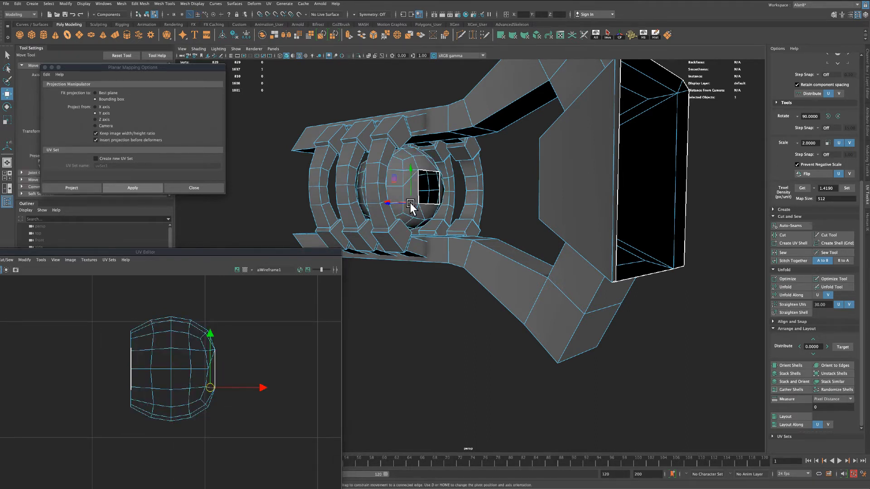
key("q")
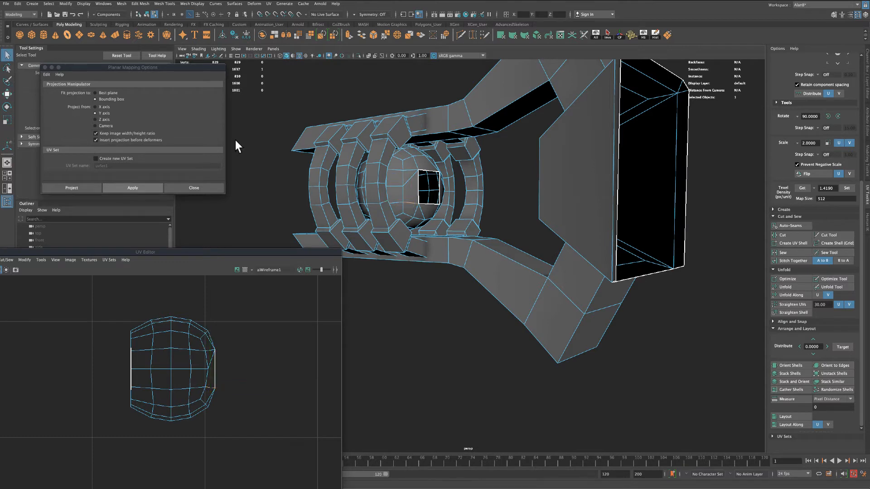
double_click(398, 202)
left_click_drag(366, 220, 576, 244, "alt")
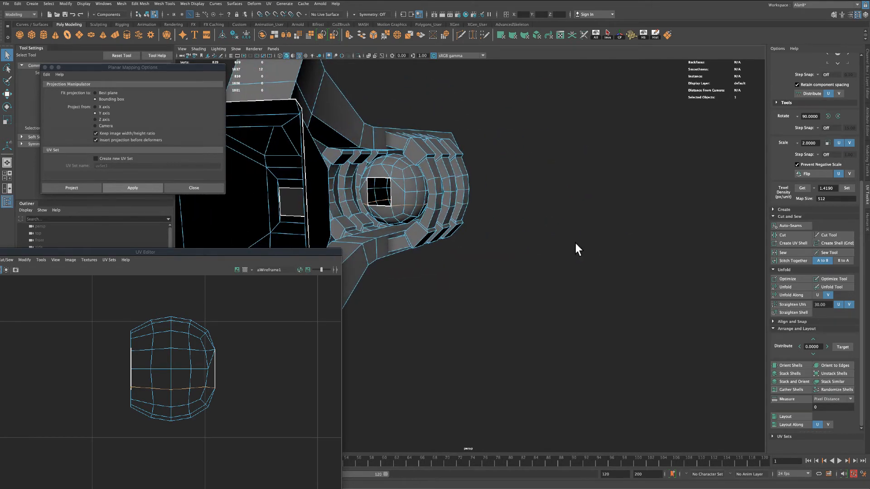
left_click(784, 235)
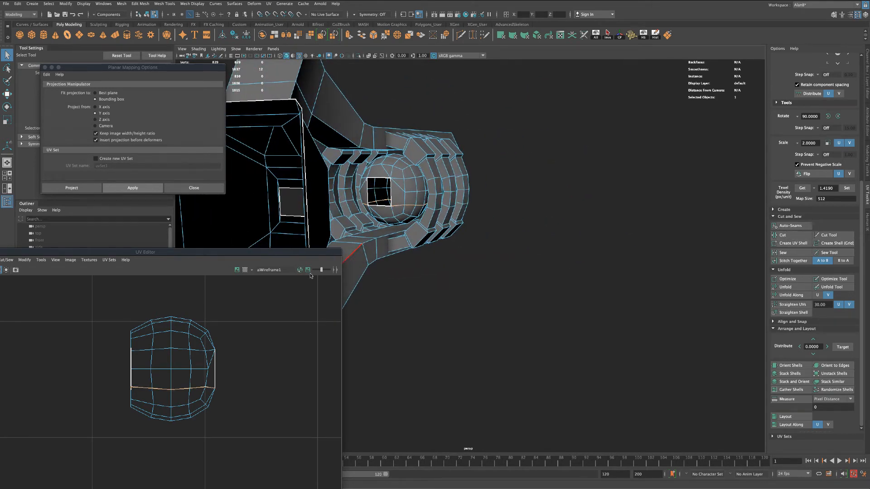
Select all the sphere's UV faces and unfold them.
right_click(183, 345)
left_click(183, 361)
left_click_drag(105, 301, 242, 431)
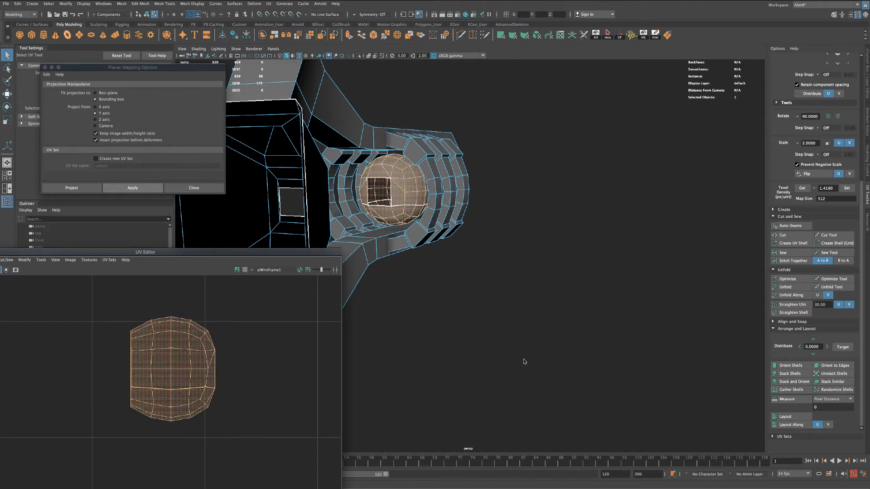
left_click(786, 286)
scroll(299, 375, "down", 5)
left_click(282, 320)
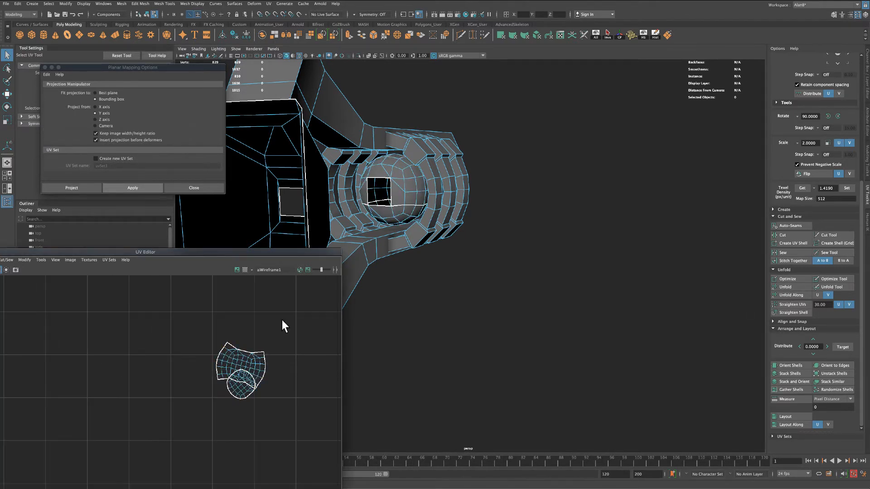
Scale up the unfolded sphere shells together and move the larger body shell above the round one.
left_click_drag(284, 254, 561, 140)
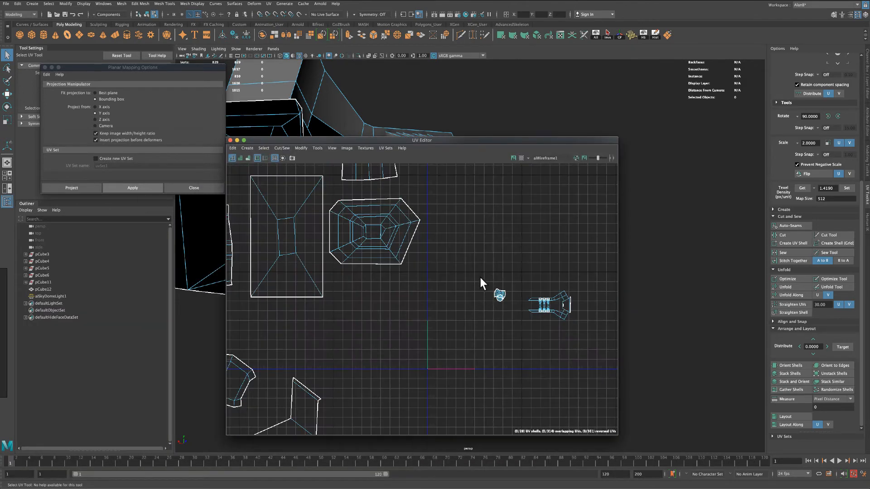
left_click_drag(510, 314, 608, 175)
key("r")
left_click(515, 276)
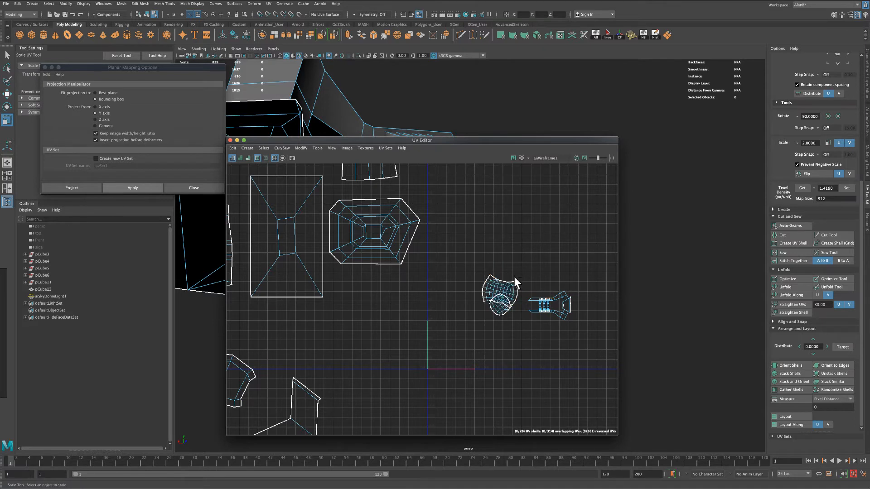
left_click(508, 283)
key("w")
left_click_drag(500, 289, 499, 265)
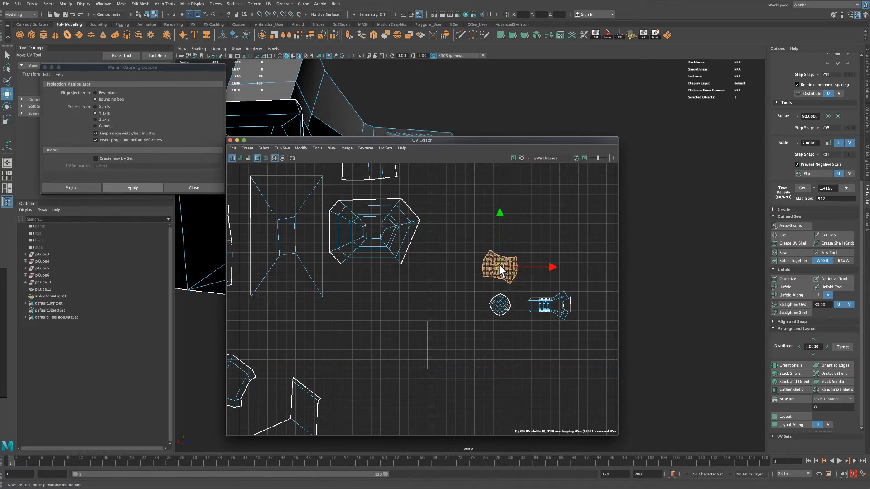
Place both sphere shells below the large rectangular shell and hide the sphere's faces.
left_click(455, 261)
left_click_drag(466, 232, 519, 330)
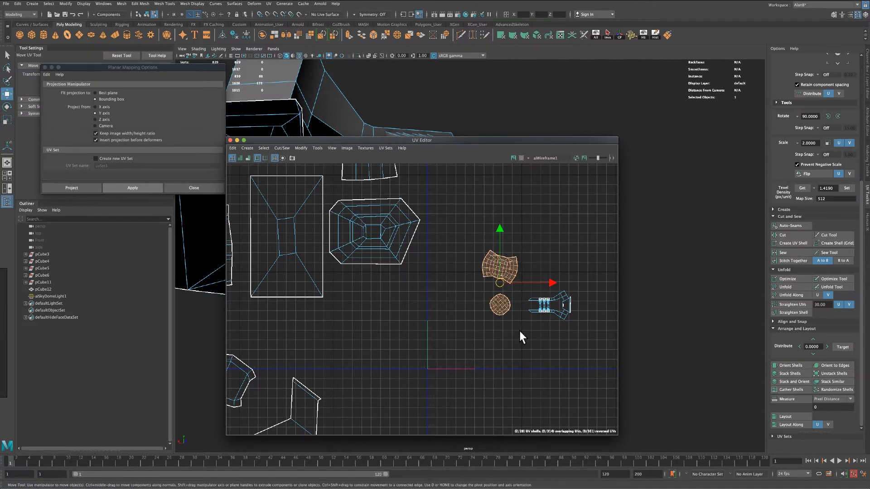
left_click_drag(501, 283, 314, 339)
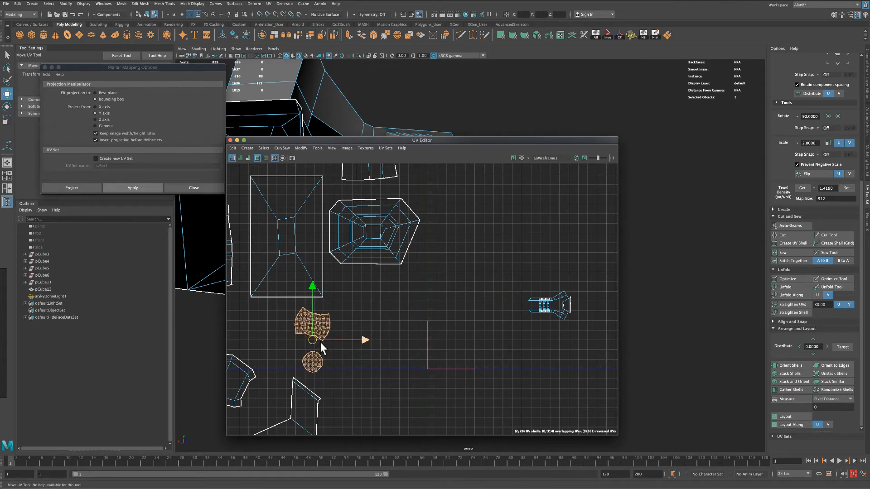
left_click(641, 36)
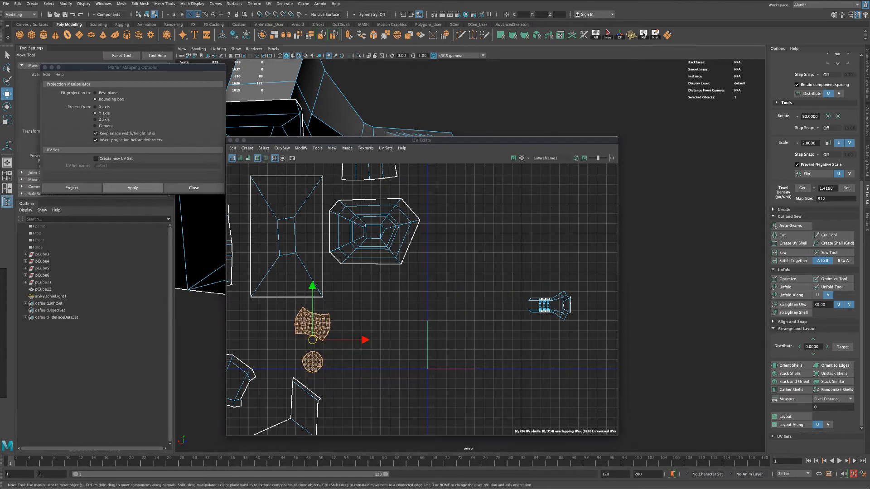
Select the side faces across all the barrel rings on the model.
left_click_drag(533, 142, 295, 263)
left_click_drag(530, 271, 570, 311, "alt")
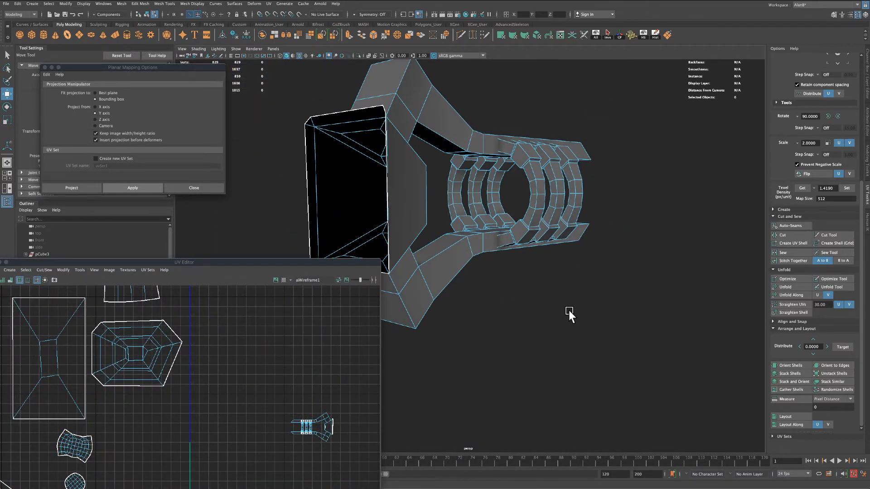
left_click(7, 55)
left_click_drag(272, 161, 278, 178, "alt")
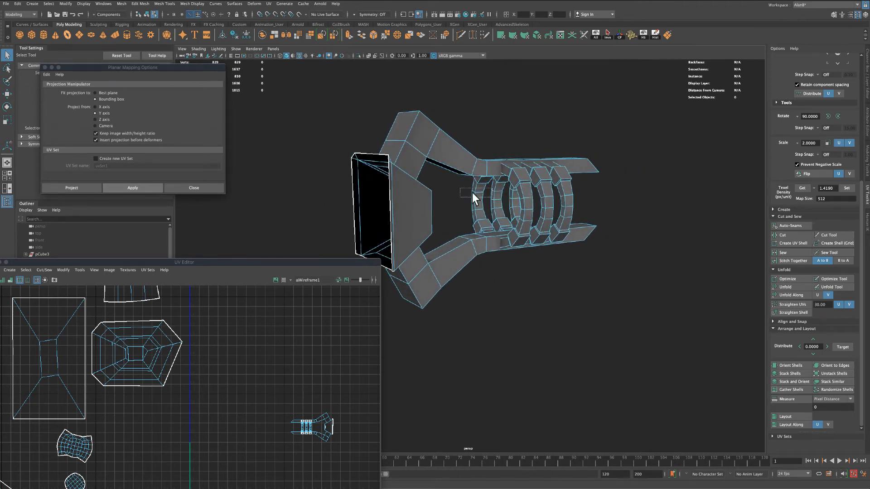
left_click_drag(472, 193, 599, 203)
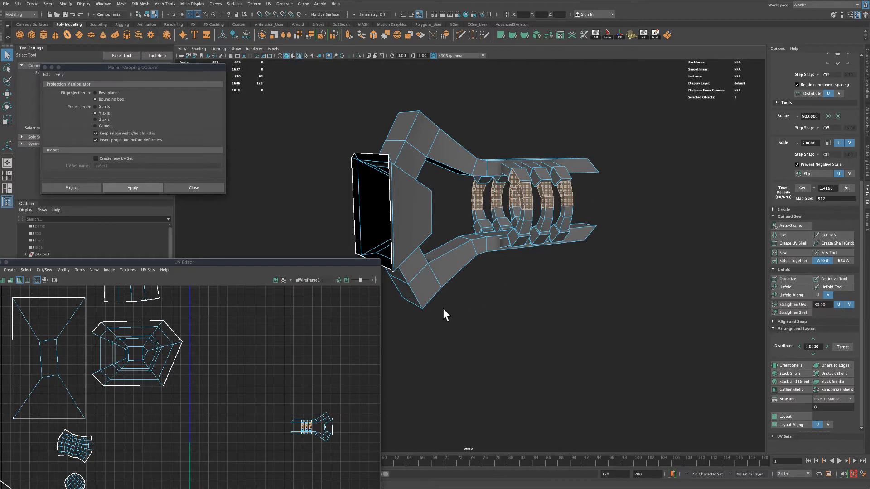
Select the barrel rings' complete UV shells and move them clear of the barrel's prong shells.
scroll(299, 439, "up", 5)
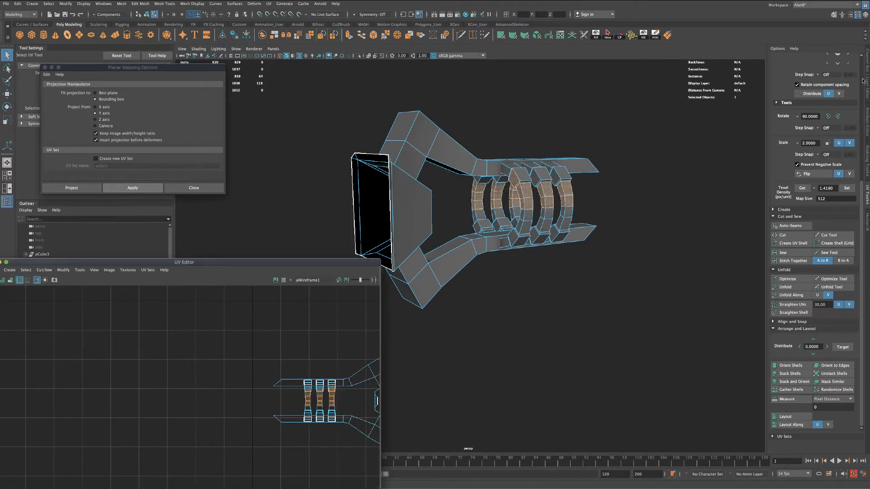
scroll(804, 129, "up", 5)
left_click(843, 61)
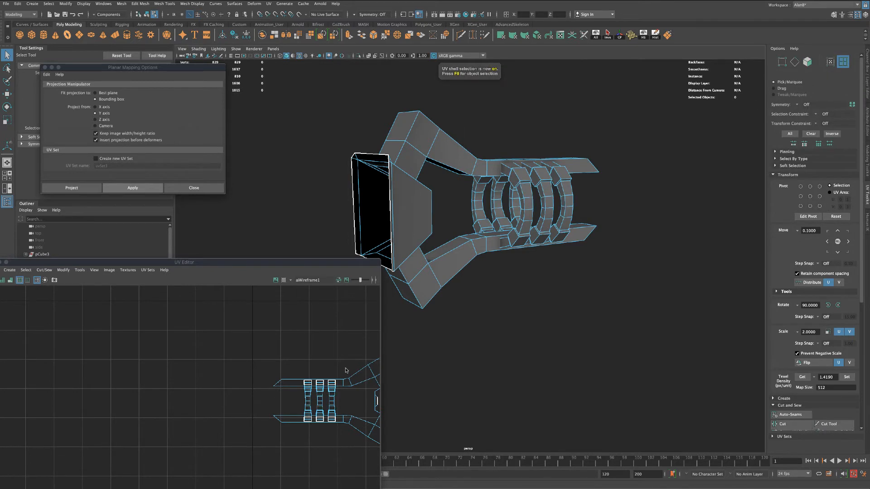
left_click_drag(281, 399, 184, 387)
key("w")
scroll(209, 398, "up", 3)
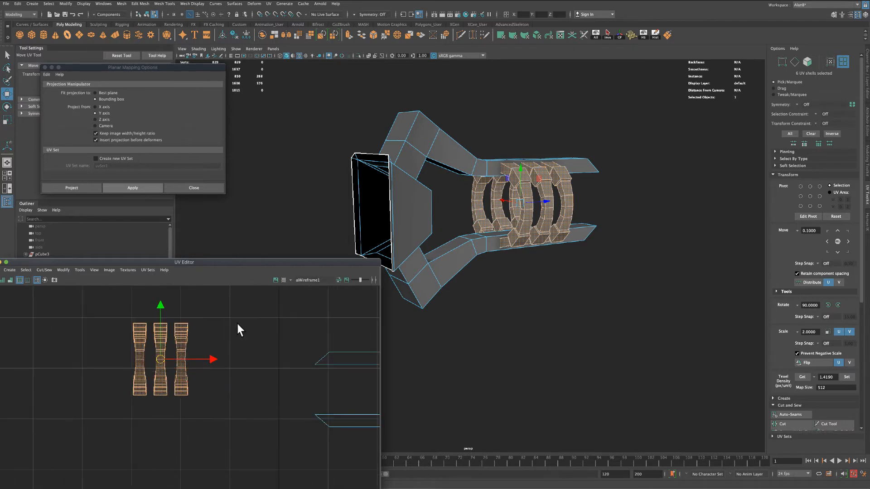
Isolate the barrel rings in the viewport and clear the UV shell selection.
left_click_drag(241, 268, 406, 262)
scroll(409, 376, "up", 4)
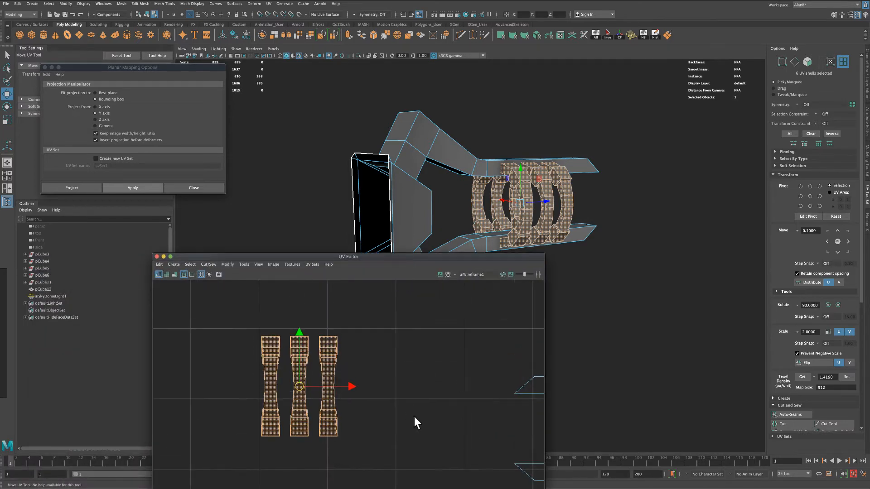
middle_click_drag(410, 390, 437, 398, "alt")
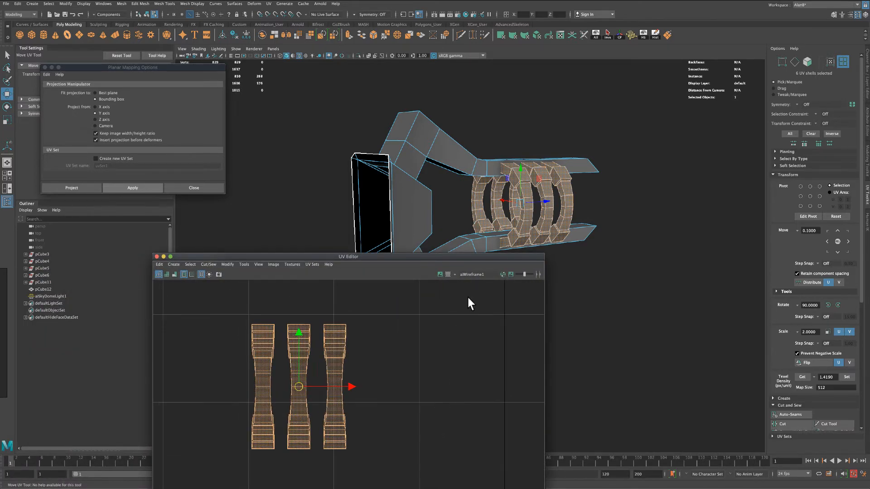
left_click(359, 55)
left_click(358, 55)
left_click(7, 55)
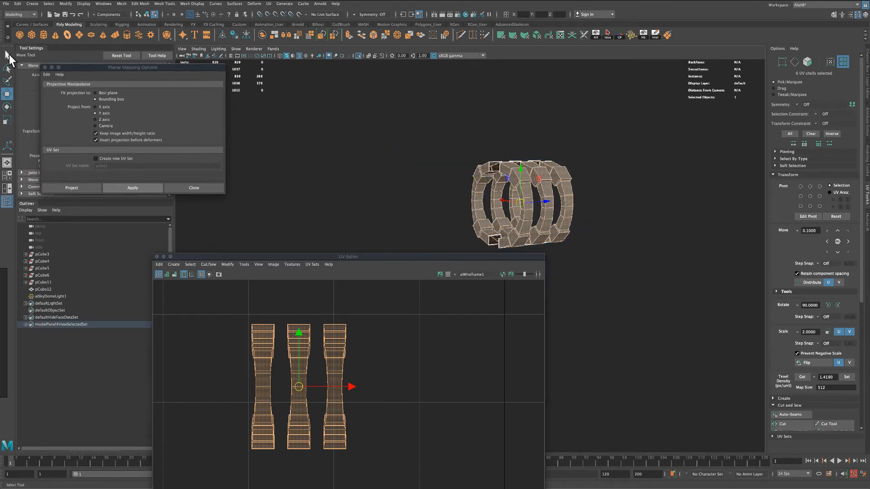
scroll(390, 190, "up", 2)
left_click_drag(396, 255, 335, 322)
middle_click_drag(425, 224, 399, 251, "alt")
left_click(398, 251)
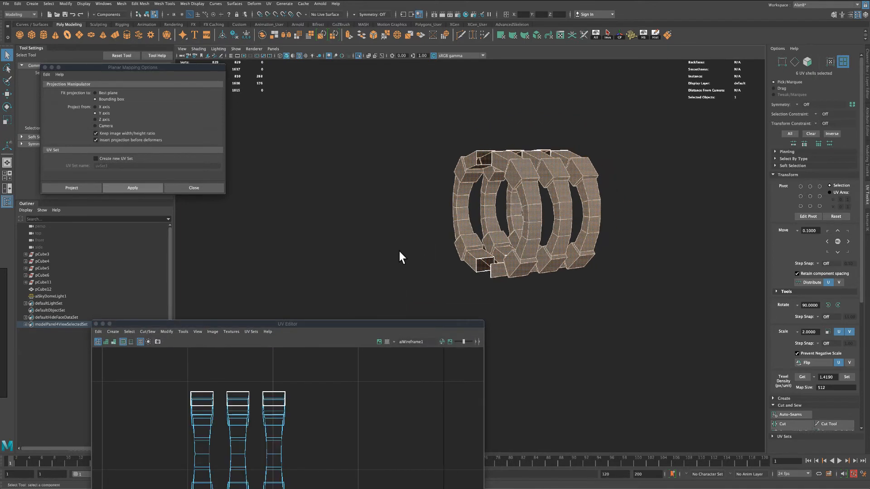
Select the inner edge line along one half of the front ring and cut a UV seam along it.
right_click_drag(474, 256, 418, 262)
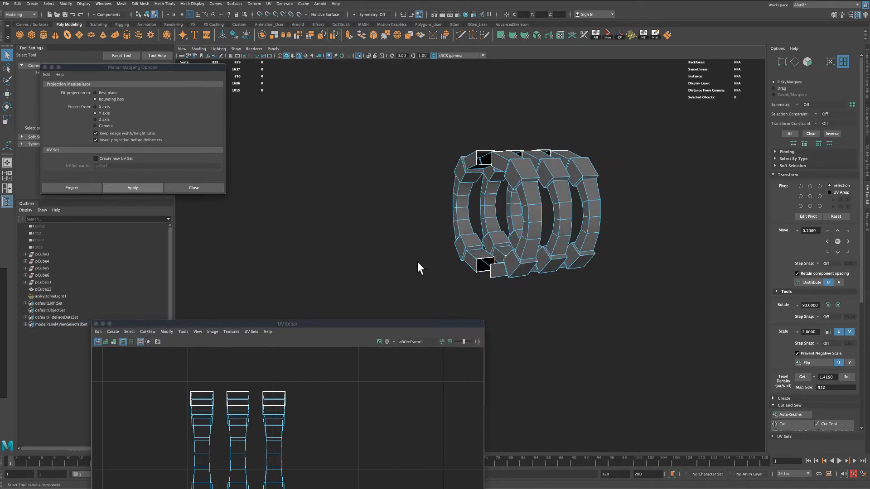
left_click(472, 255)
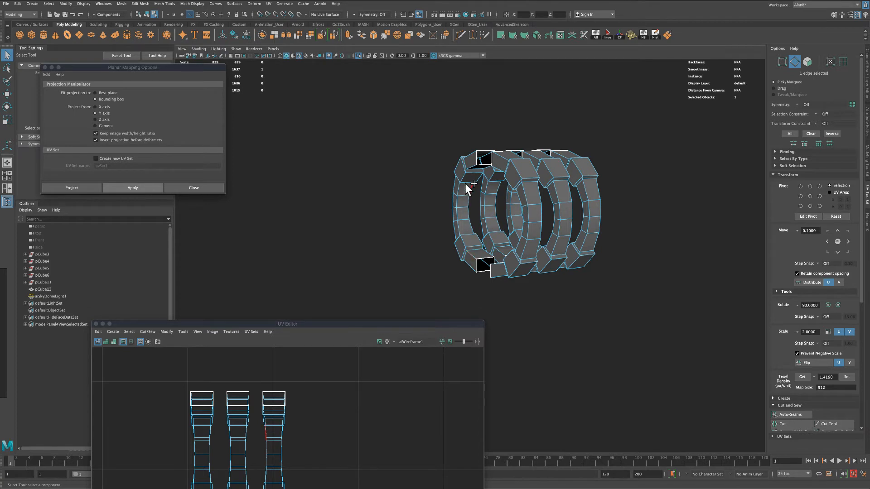
double_click(470, 166, "shift")
scroll(790, 382, "down", 4)
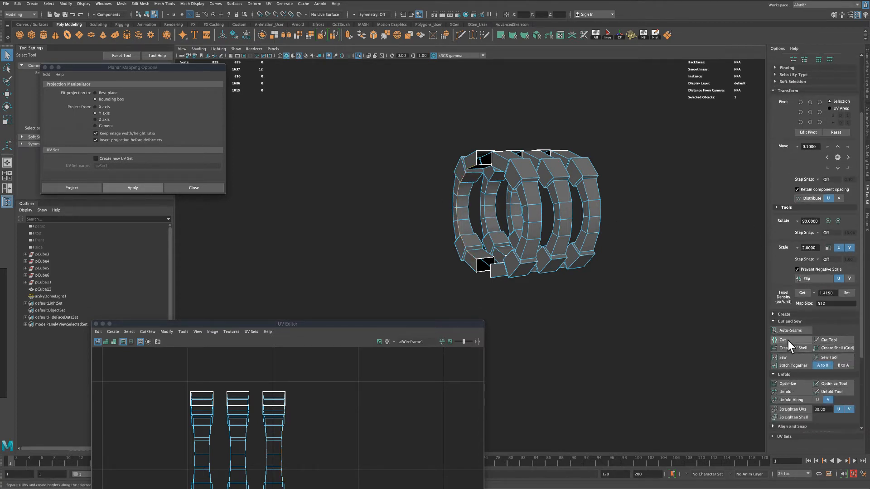
left_click(787, 341)
Cut a UV seam along the matching inner edge line of the middle ring's same half.
left_click_drag(510, 311, 509, 268, "alt")
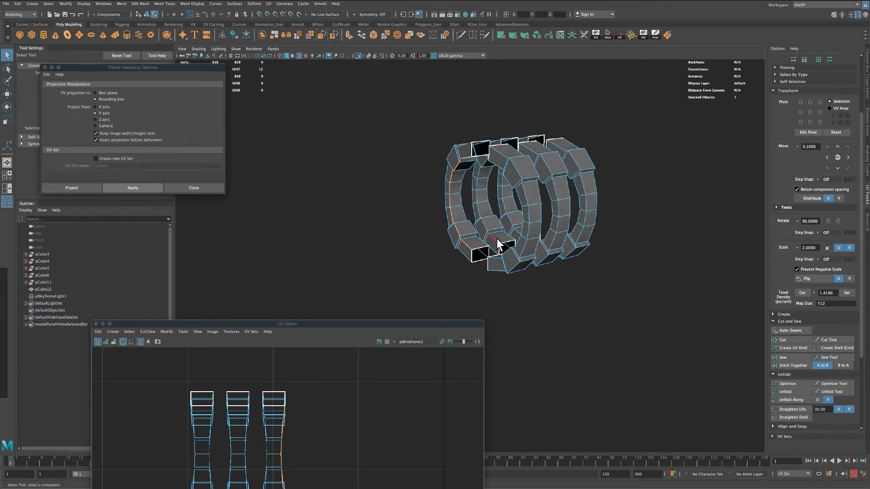
left_click(497, 245)
left_click_drag(657, 303, 662, 292, "alt")
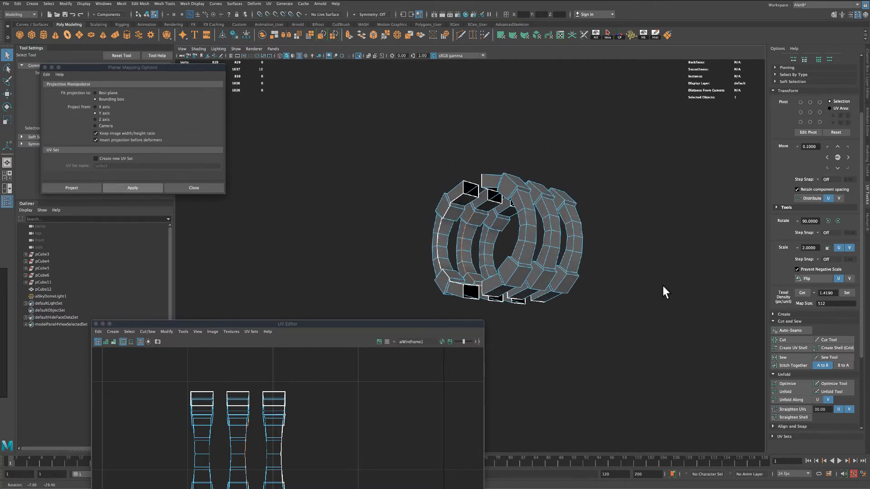
left_click(483, 203, "shift")
left_click(783, 339)
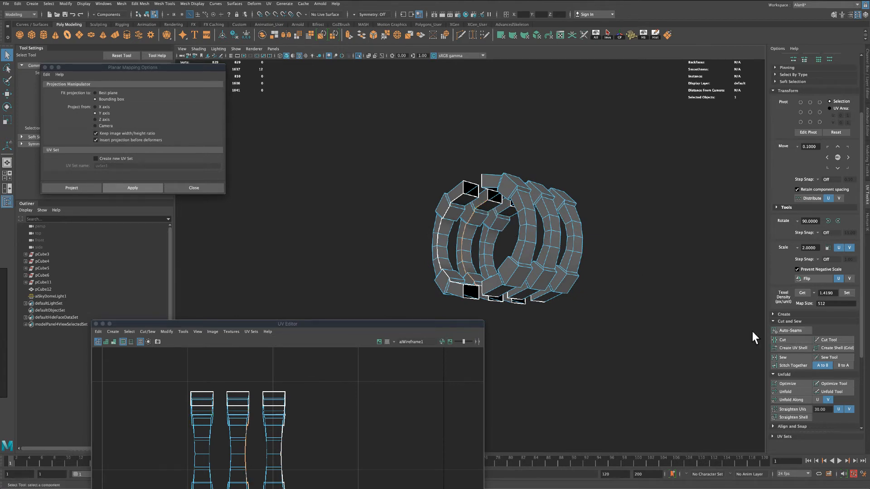
Cut a UV seam along the matching inner edge line of the rear ring's same half.
left_click(504, 208)
left_click_drag(588, 270, 624, 339, "alt")
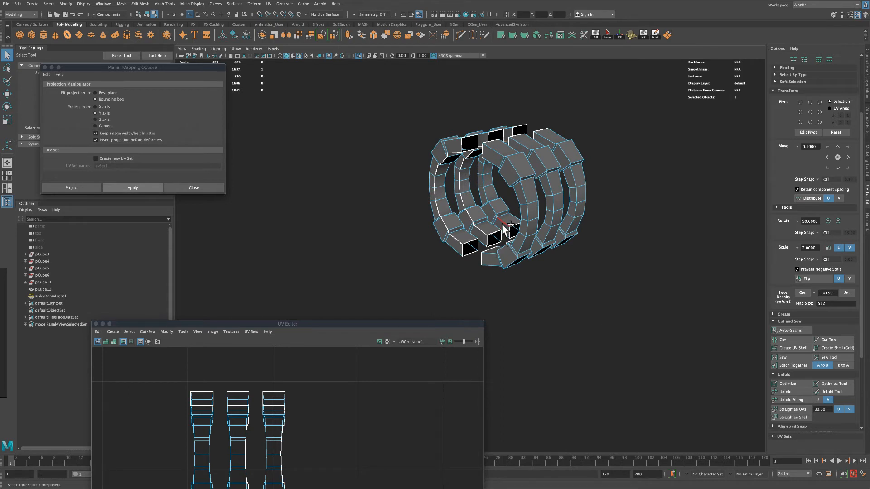
left_click(784, 340)
Select the inner edge line on the front ring's opposite half and cut a UV seam along it.
left_click_drag(604, 328, 498, 281, "alt")
left_click(439, 256)
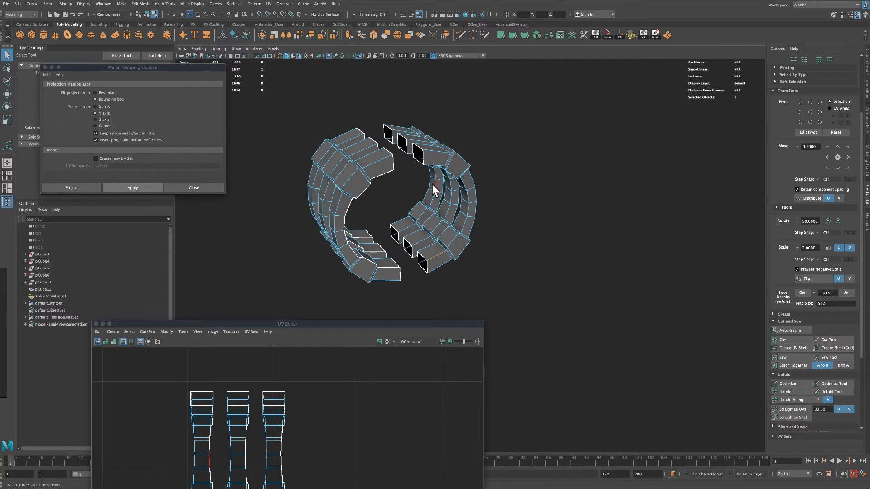
double_click(432, 165, "shift")
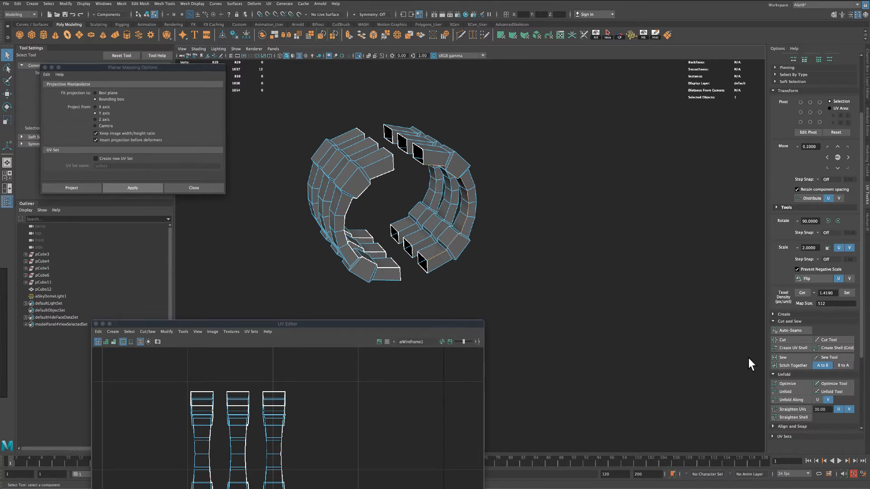
left_click(799, 341)
Cut a UV seam along the inner edge line of the middle ring's opposite half.
left_click(423, 239)
left_click_drag(539, 295, 544, 264, "alt")
double_click(420, 196, "shift")
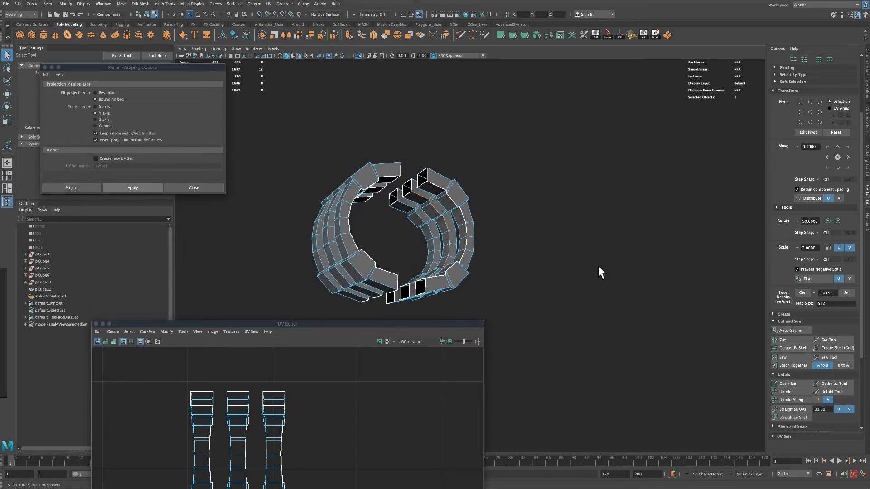
left_click(789, 340)
Cut a UV seam along the inner edge line of the rear ring's opposite half.
left_click_drag(460, 278, 565, 335, "alt")
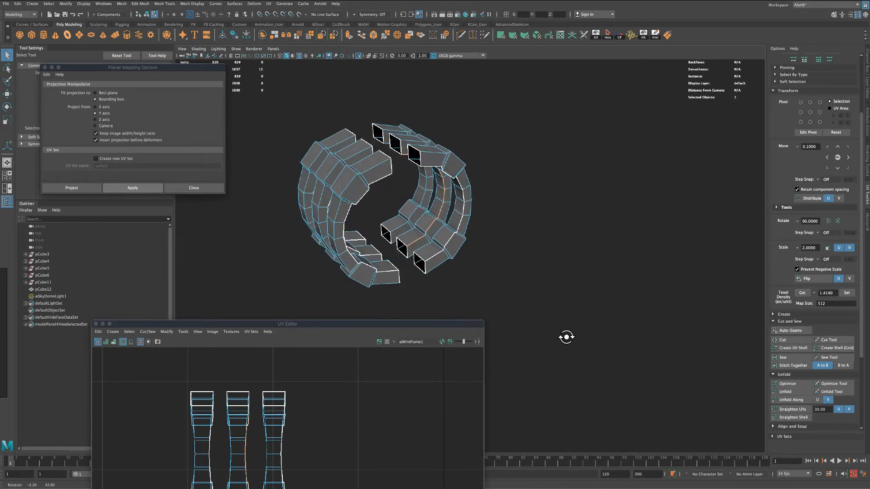
left_click(397, 222)
left_click_drag(550, 291, 550, 251, "alt")
double_click(407, 207)
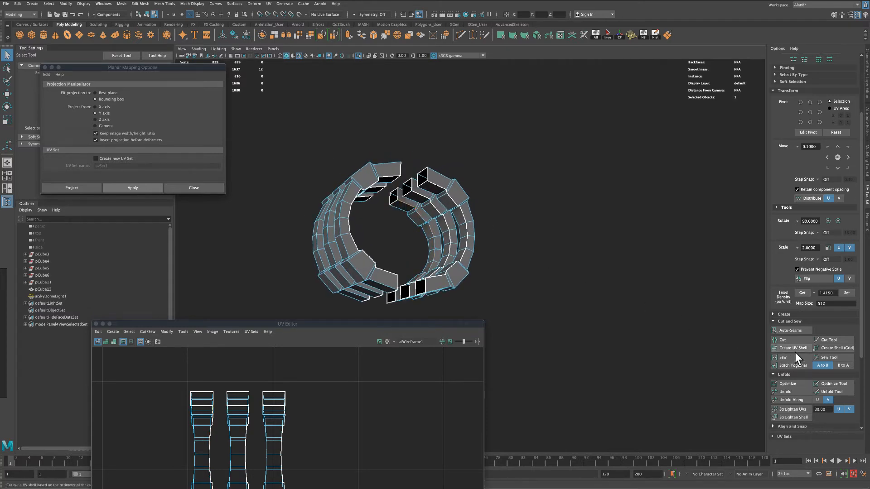
left_click(781, 340)
Select all the ring UV shells and unfold them.
left_click_drag(544, 335, 581, 338, "alt")
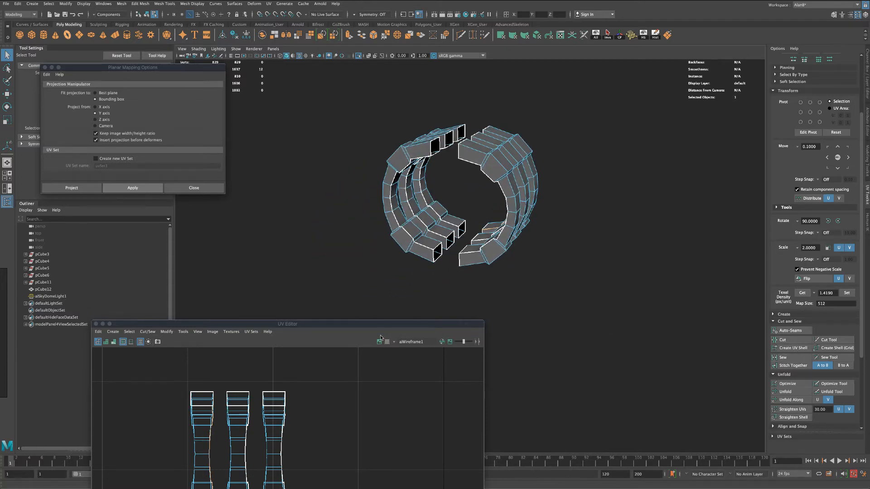
left_click_drag(376, 324, 438, 214)
scroll(357, 358, "down", 2)
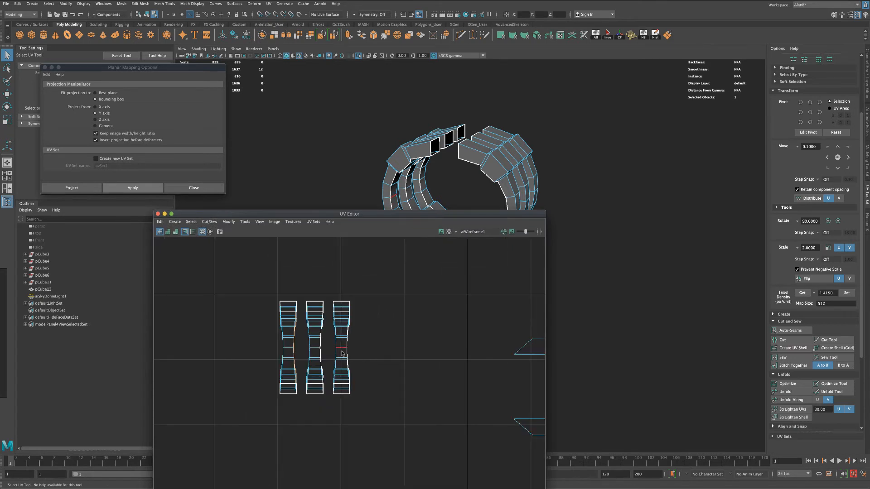
right_click_drag(343, 351, 341, 369)
left_click_drag(236, 286, 381, 423)
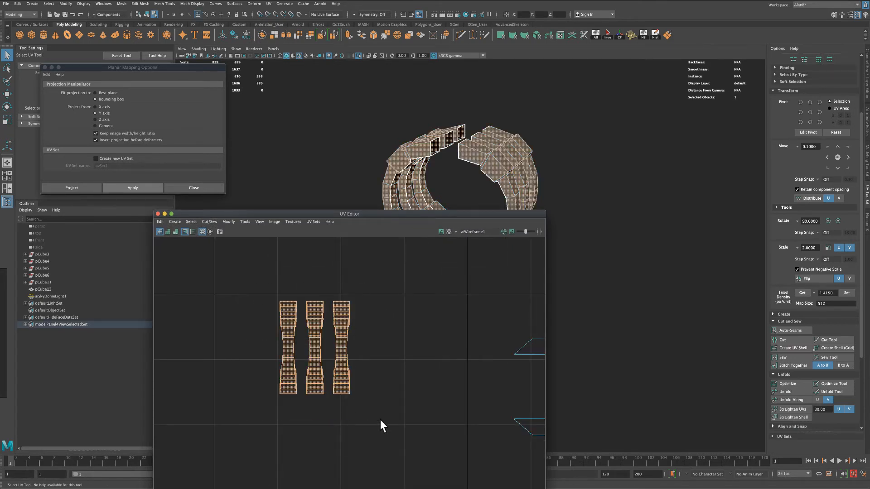
left_click(787, 391)
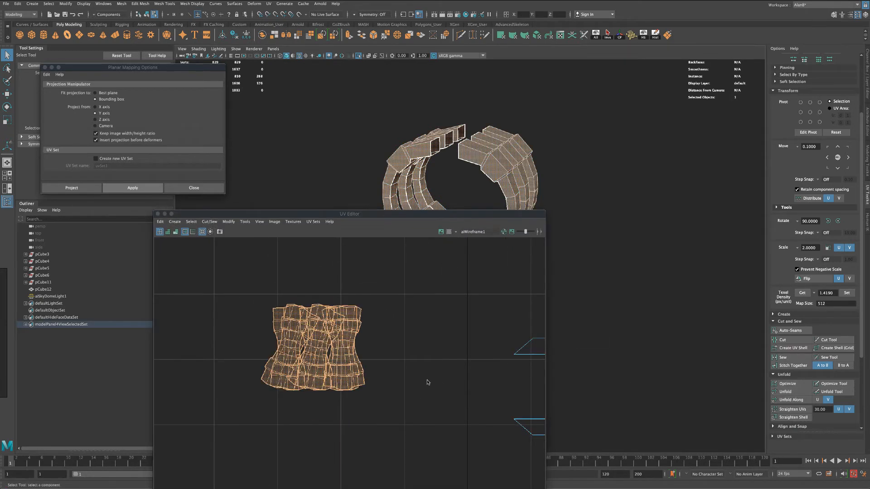
Stack the six unfolded ring shells on top of one another.
scroll(427, 381, "down", 2)
left_click_drag(493, 215, 522, 146)
left_click(863, 391)
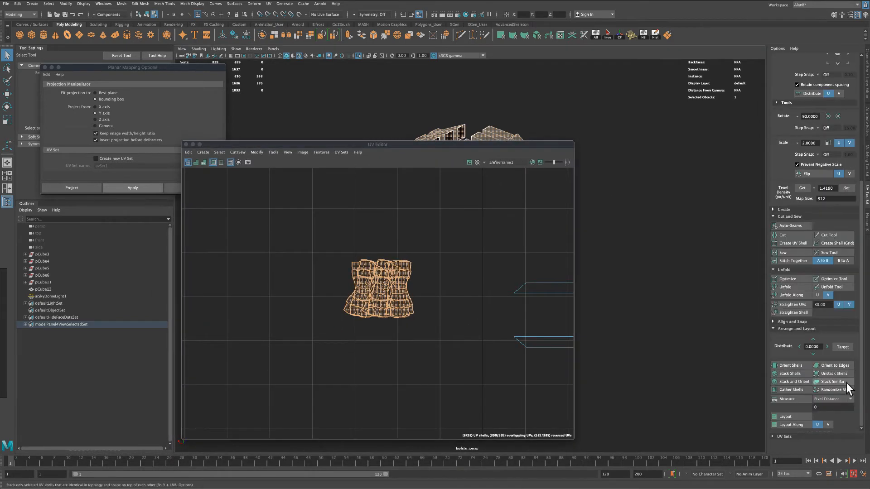
left_click(809, 374)
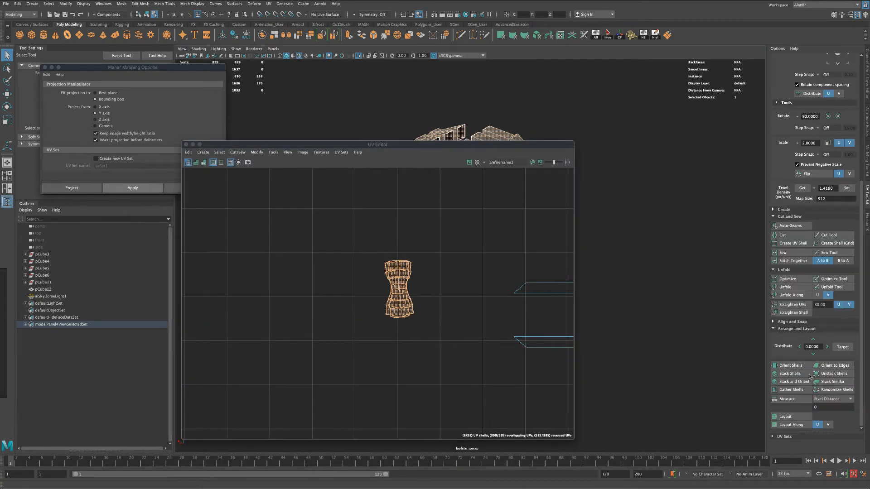
Pull three ring shells off the stack one by one and place them side by side in a row.
left_click(446, 305)
left_click(397, 299)
key("w")
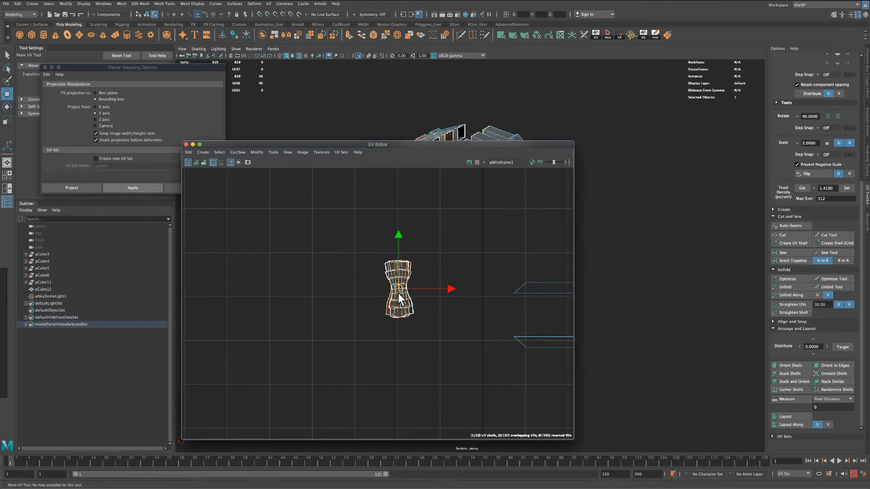
left_click_drag(399, 293, 326, 290)
left_click(396, 304)
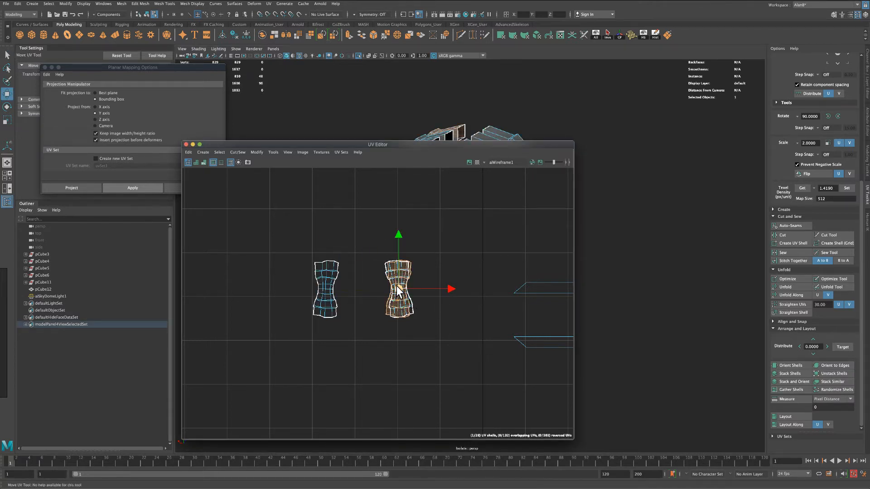
left_click_drag(396, 286, 281, 282)
left_click(399, 304)
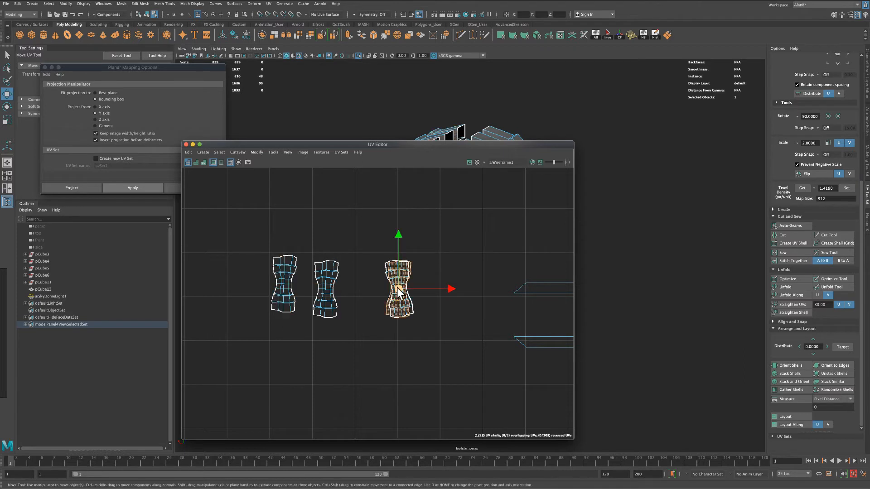
left_click_drag(401, 283, 245, 273)
Move the remaining three ring shells into a second row below the first and clear the selection.
left_click(399, 300)
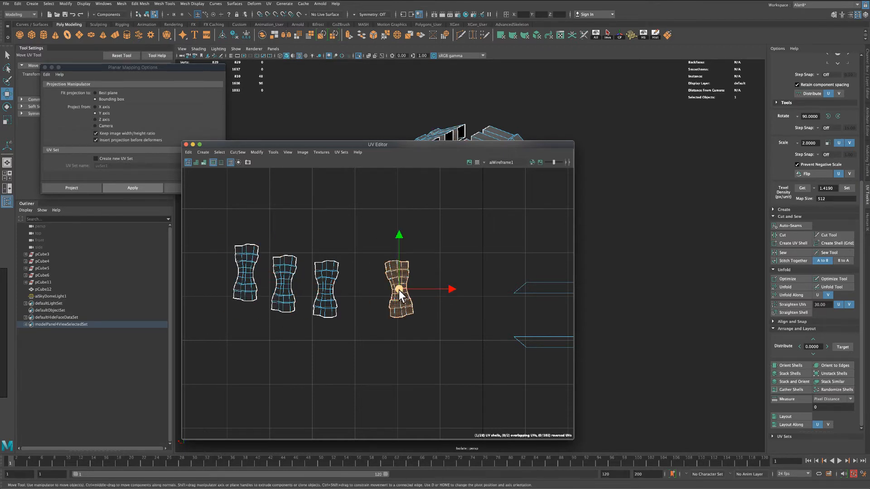
left_click_drag(399, 290, 238, 349)
left_click(401, 301)
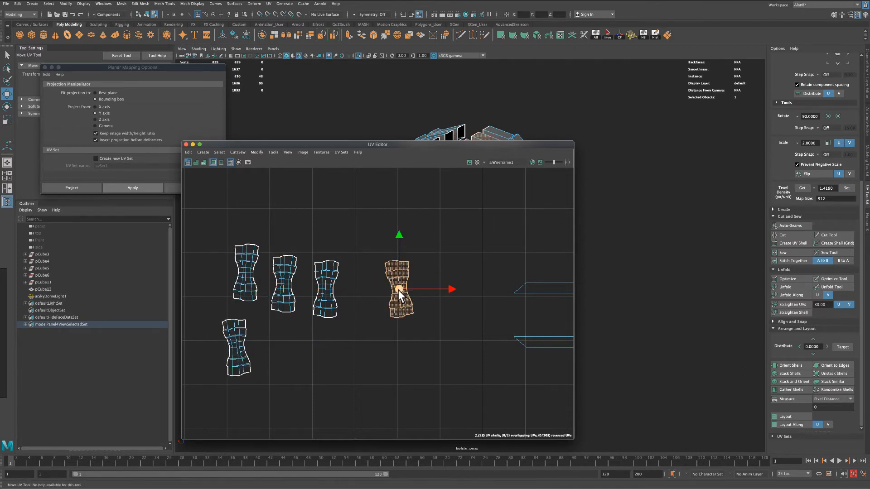
left_click_drag(399, 290, 284, 352)
left_click(399, 309)
left_click_drag(399, 290, 327, 358)
left_click(422, 406)
Select all six ring UV shells and move them together beneath the large hexagonal shell, outside the UV tile.
scroll(423, 406, "down", 5)
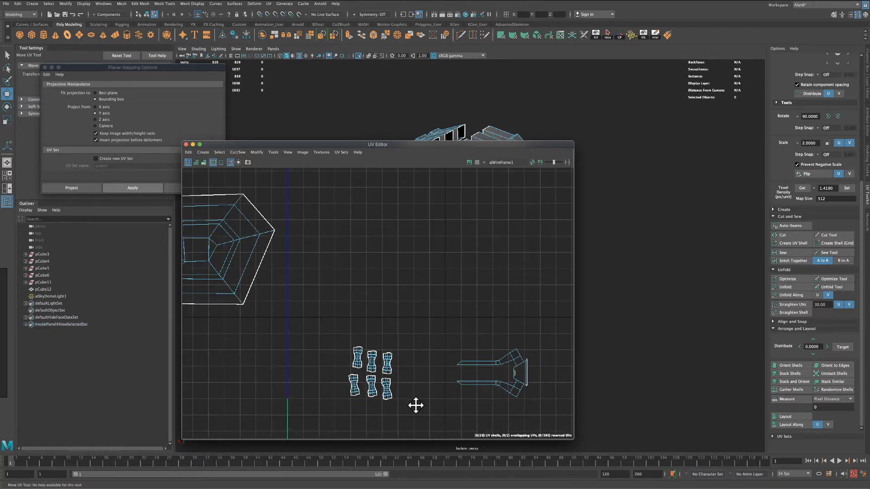
middle_click_drag(413, 404, 408, 301, "alt")
left_click_drag(377, 265, 464, 362)
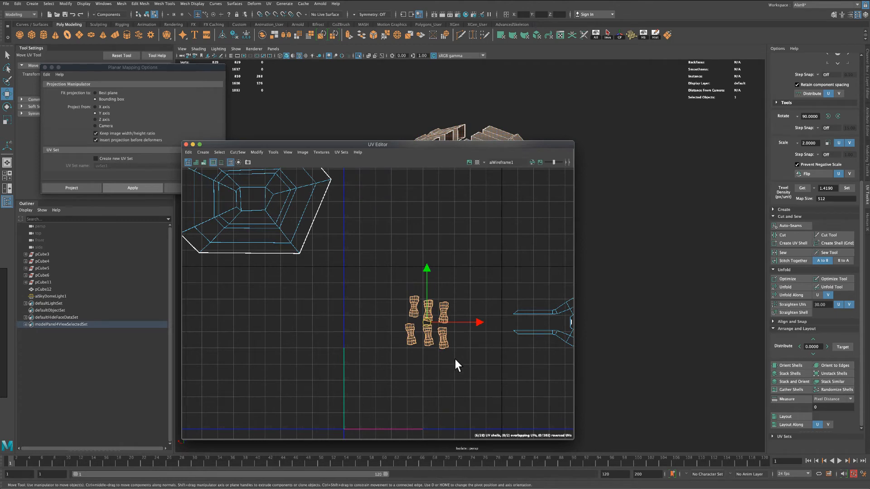
left_click_drag(424, 320, 223, 297)
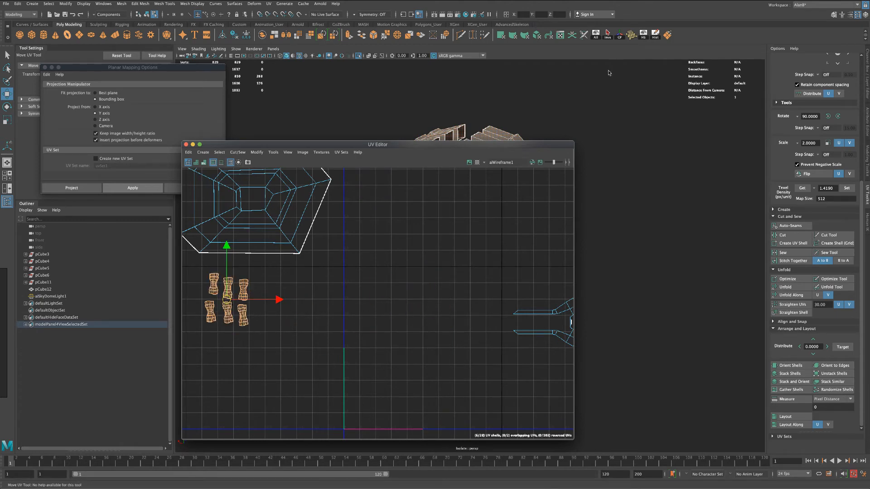
Hide the finished ring faces and turn off isolate select to bring back the unhidden two-pronged part.
key("ctrl+h")
left_click_drag(521, 144, 239, 160)
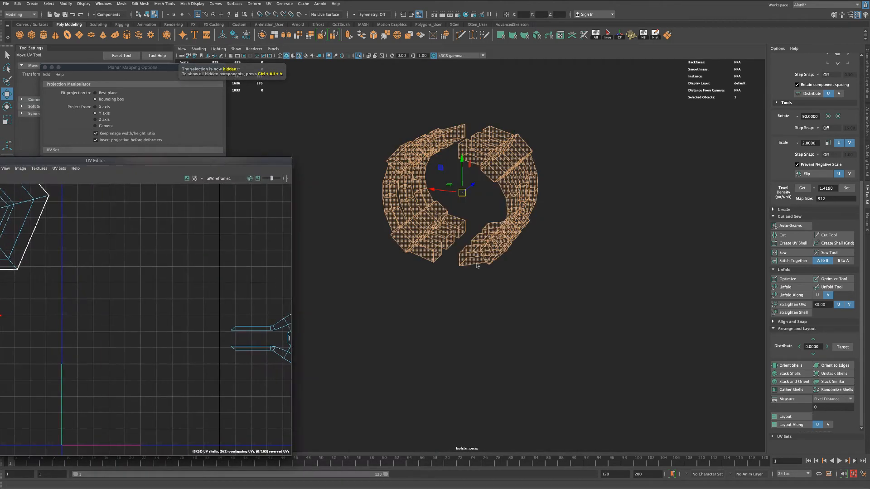
key("ctrl+h")
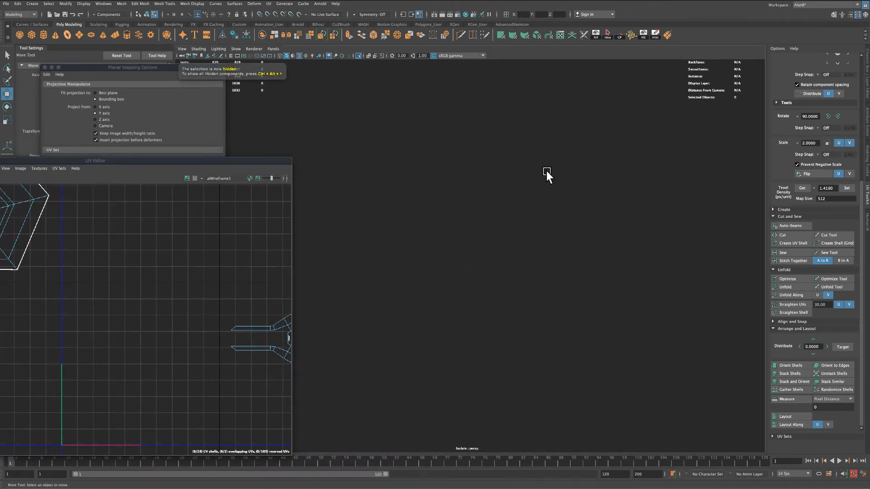
left_click(357, 56)
left_click_drag(528, 228, 587, 303, "alt")
scroll(606, 298, "up", 3)
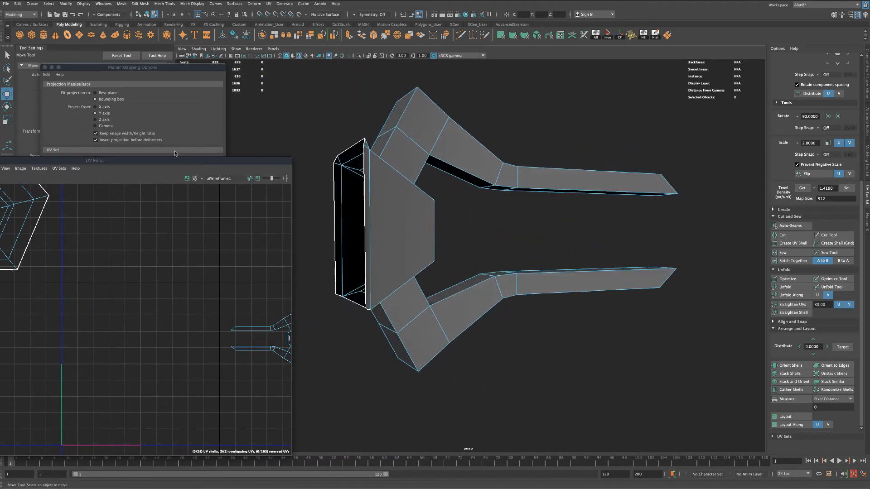
Select all side faces of the upper prong, including its angled section next to the block.
left_click_drag(199, 161, 199, 252)
left_click(7, 54)
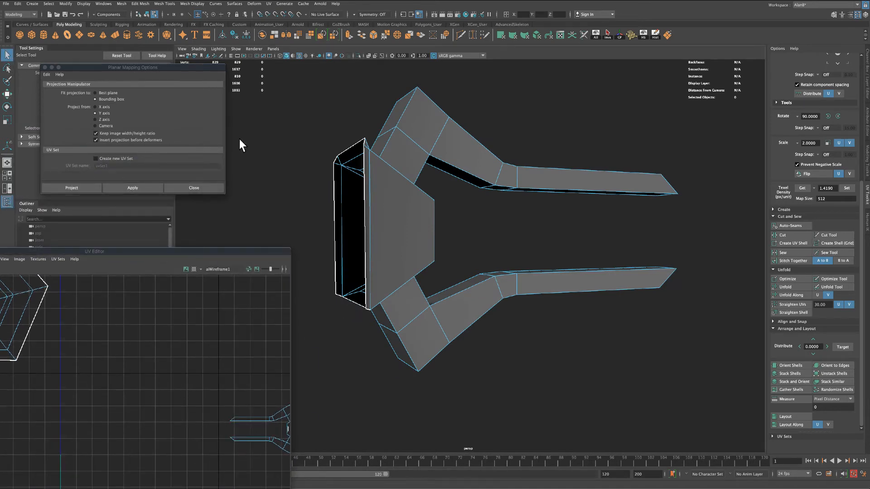
left_click_drag(240, 143, 394, 154, "alt")
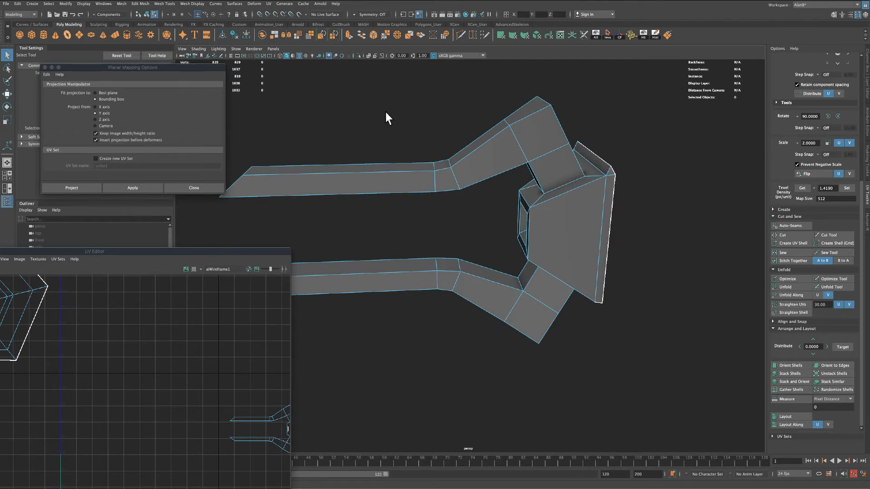
left_click_drag(386, 113, 457, 208)
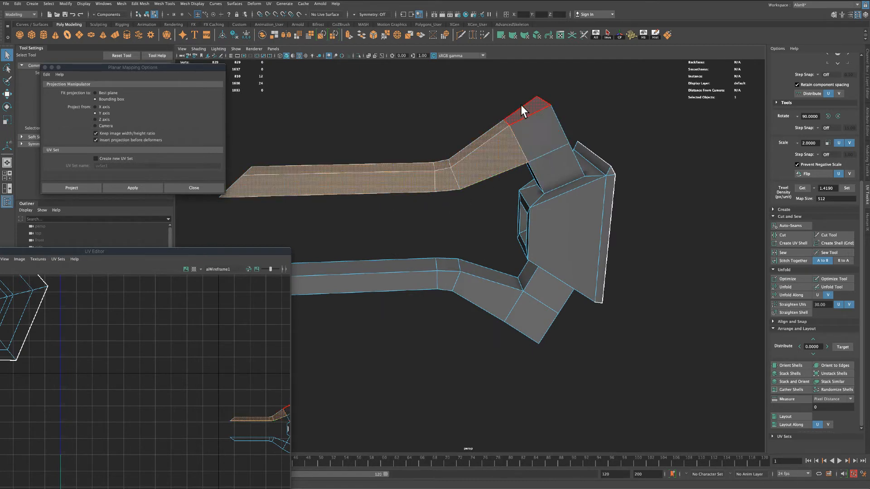
left_click_drag(475, 93, 562, 173, "alt")
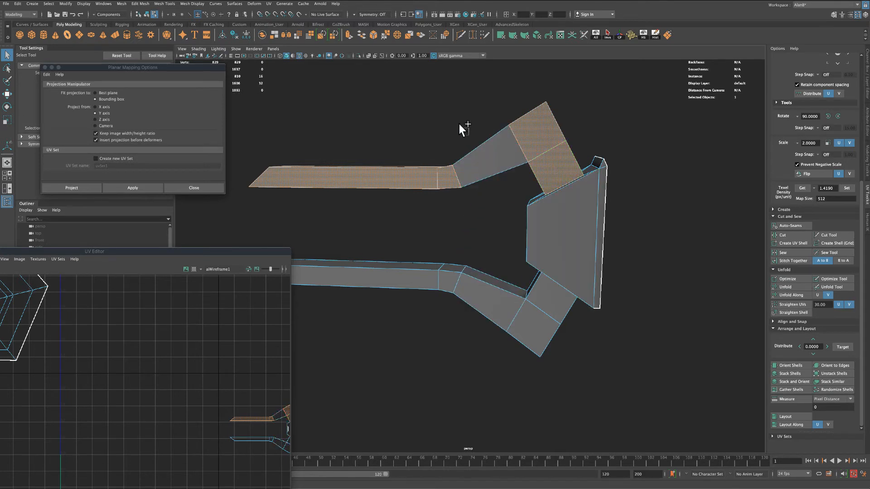
left_click(474, 165, "shift")
Add the lower prong's faces and the missing end and inner faces of both prongs, leaving the block unselected.
left_click_drag(493, 271, 559, 371, "shift")
left_click_drag(363, 232, 471, 339, "shift")
scroll(399, 334, "down", 3)
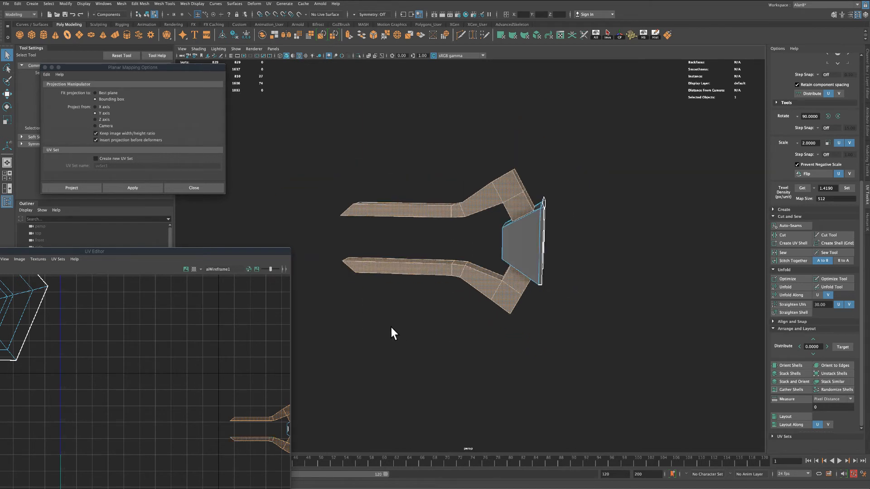
left_click_drag(390, 330, 443, 325, "alt")
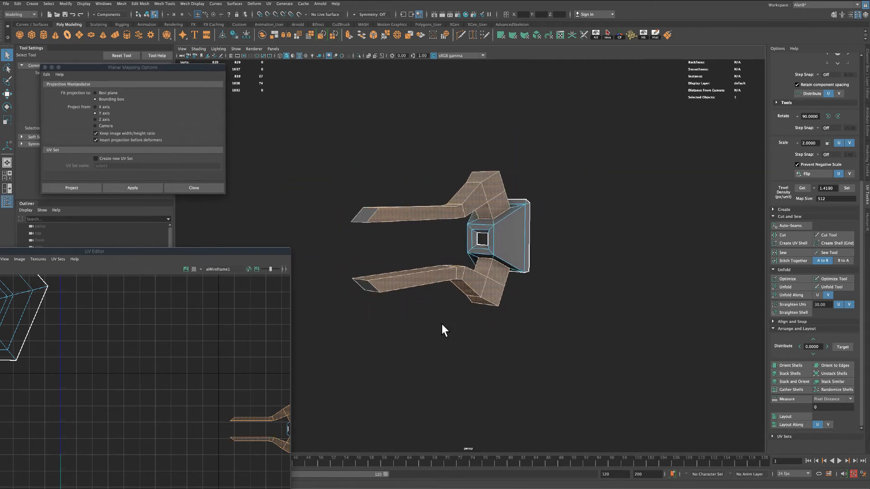
left_click_drag(317, 165, 513, 329, "shift")
left_click_drag(504, 175, 453, 235, "shift")
left_click_drag(416, 345, 497, 252, "alt")
left_click_drag(426, 323, 530, 342, "alt")
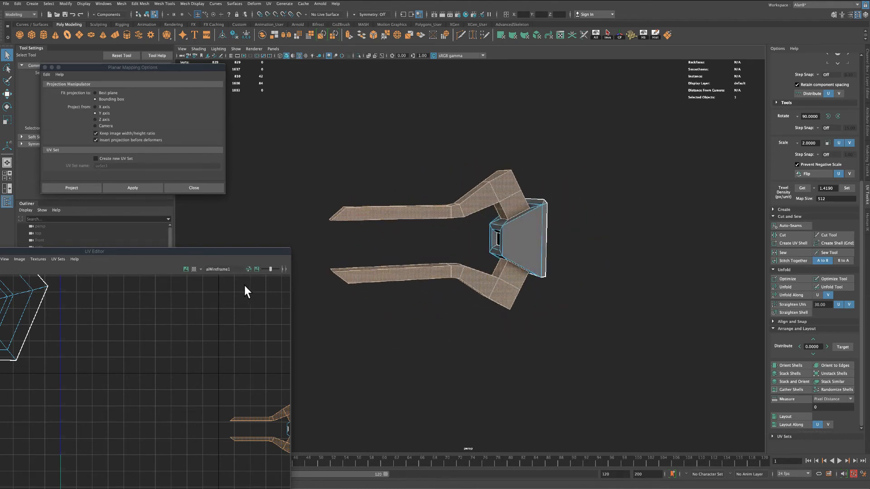
Apply a planar projection from the X axis to the selected prong faces.
left_click_drag(232, 254, 566, 240)
left_click(100, 107)
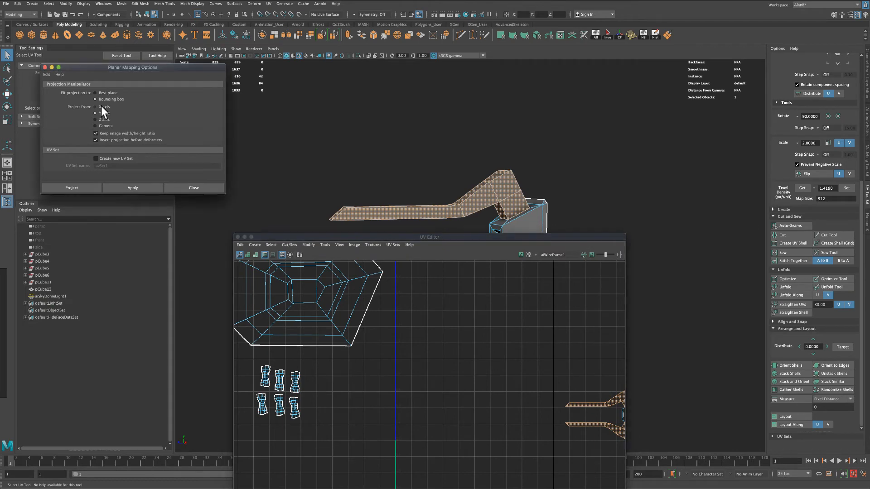
left_click(123, 189)
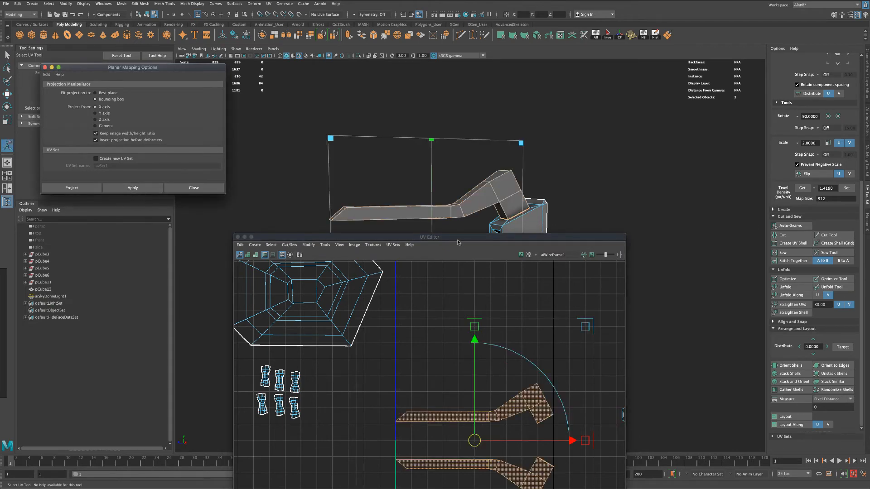
left_click_drag(458, 238, 442, 301)
Select the inner edge lines running along both prongs and cut them as UV seams.
right_click_drag(515, 209, 509, 192)
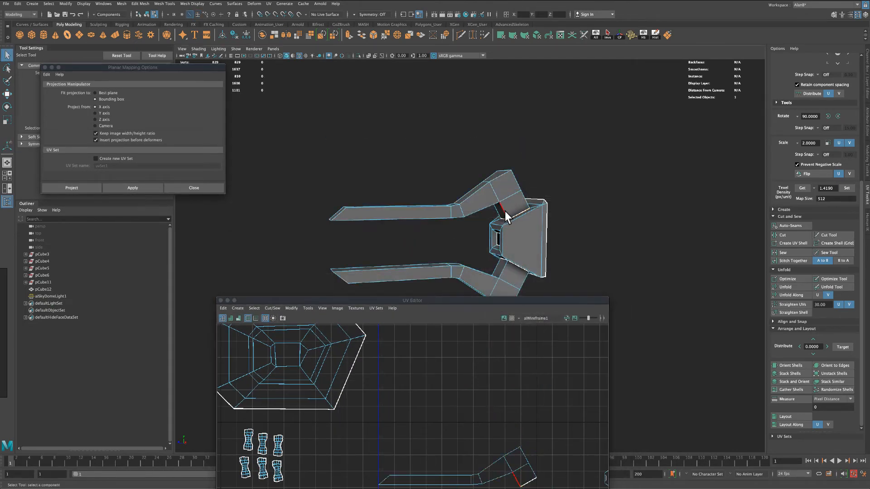
double_click(386, 218)
left_click_drag(327, 243, 324, 235, "alt")
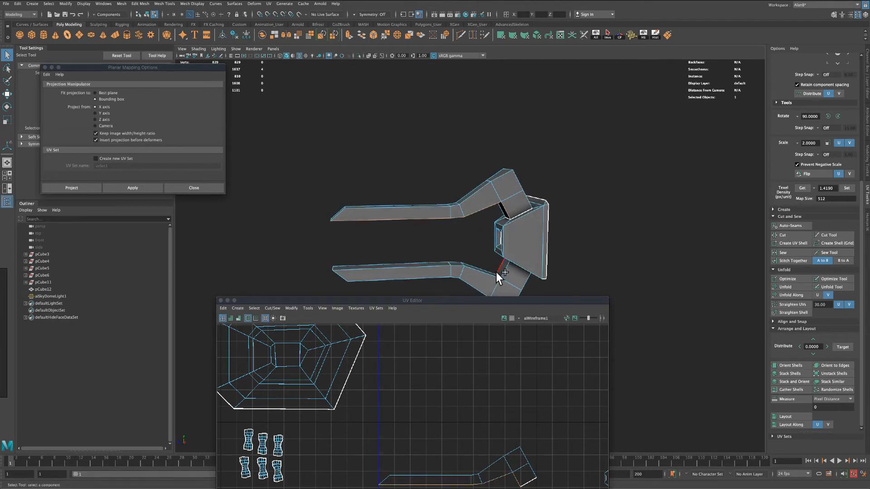
left_click_drag(610, 271, 621, 264, "alt")
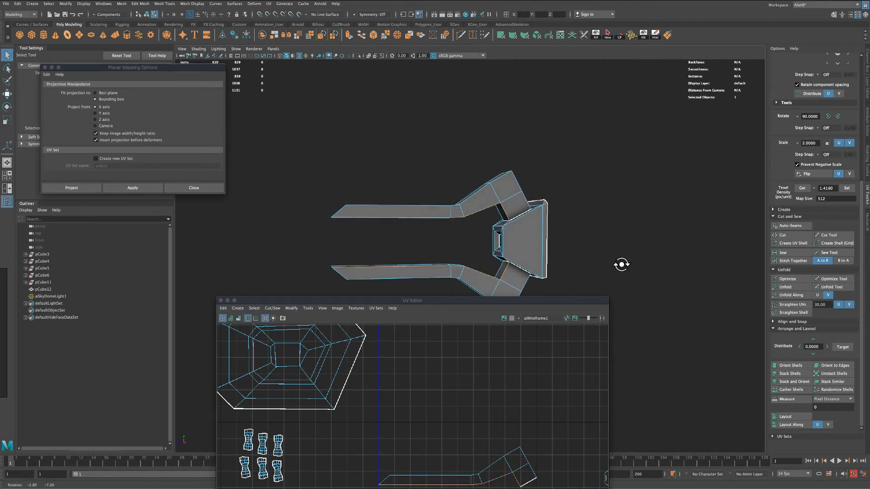
left_click(792, 235)
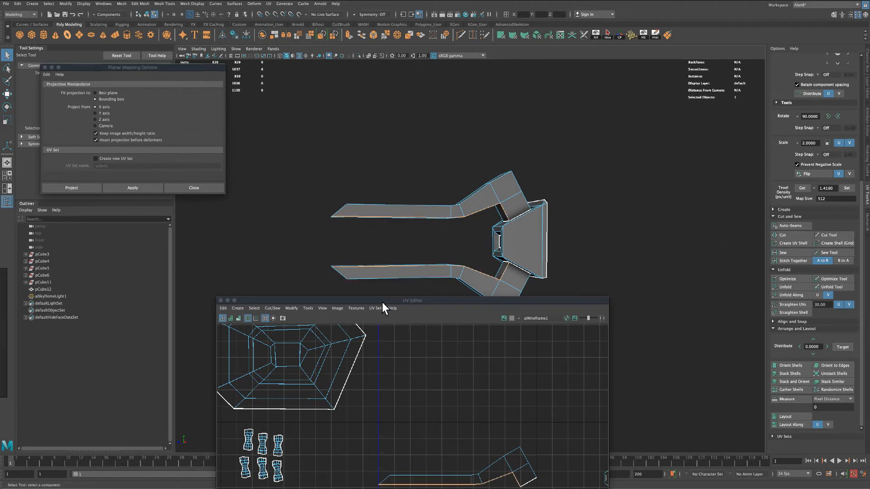
Select all faces of the two prong shells in the UV layout and unfold them.
left_click_drag(382, 301, 361, 169)
right_click(412, 348)
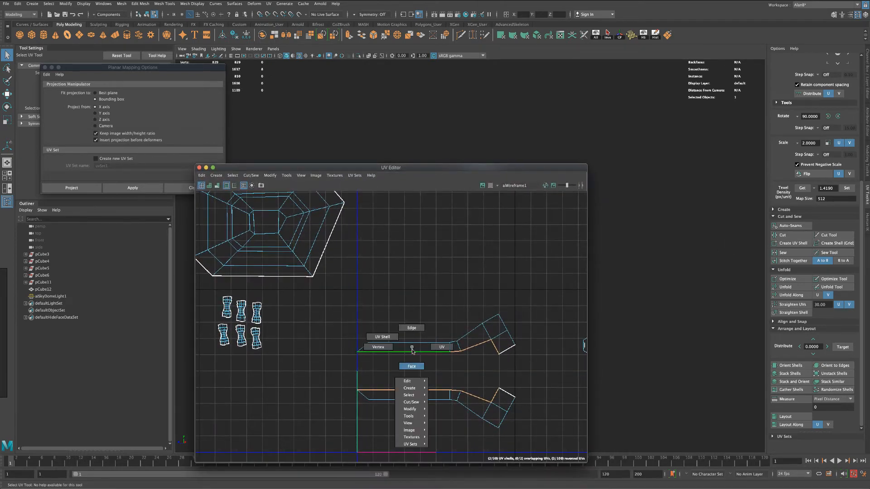
left_click(412, 367)
left_click_drag(344, 305, 540, 440)
left_click(793, 286)
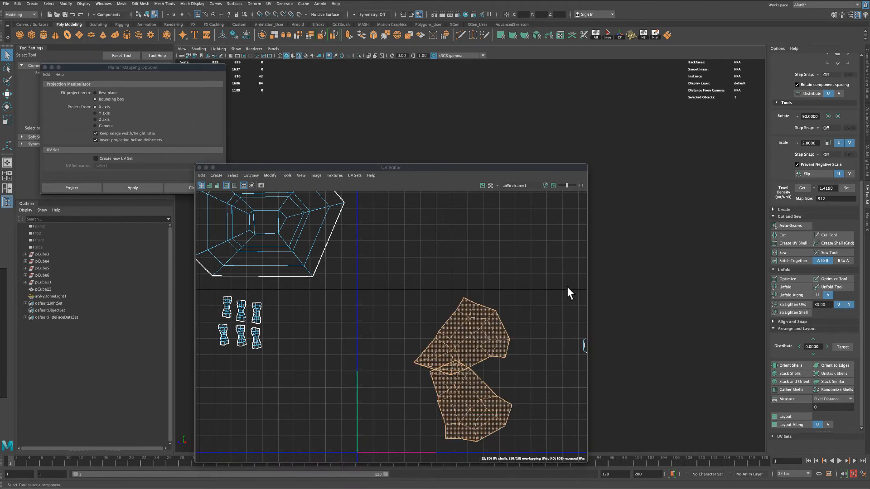
Separate the two overlapping prong shells and move both to the empty area above the other shells.
scroll(541, 293, "down", 2)
scroll(540, 294, "down", 3)
left_click(532, 355)
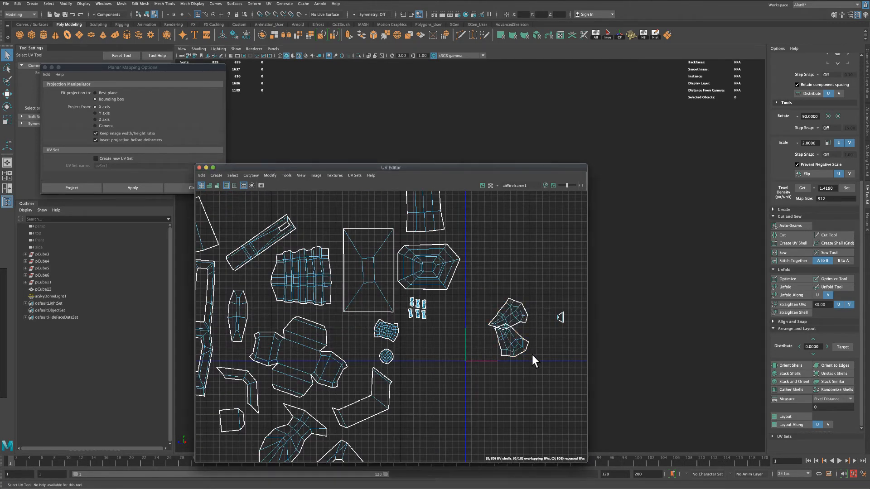
double_click(508, 344)
key("w")
left_click_drag(507, 341, 490, 353)
left_click(490, 354)
left_click_drag(537, 390, 398, 257)
scroll(522, 384, "down", 2)
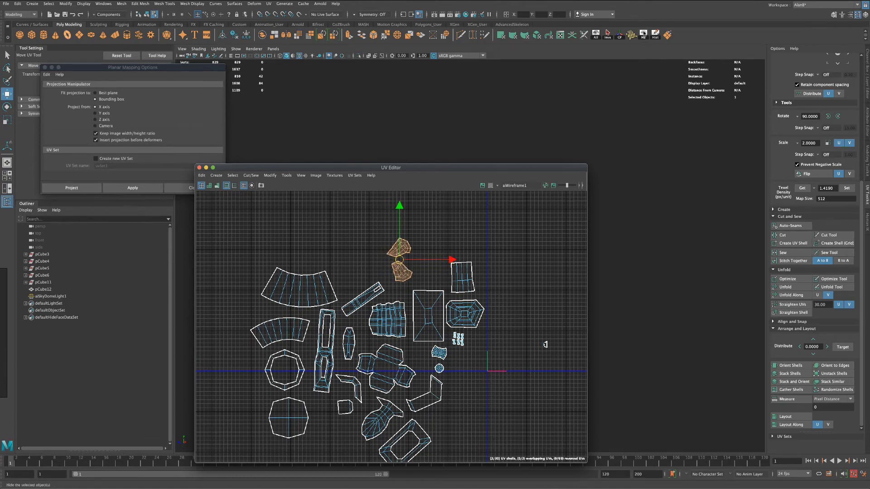
Hide the unwrapped prong faces and clear the selection, leaving only the tapered block in view.
key("ctrl+h")
left_click_drag(509, 169, 348, 172)
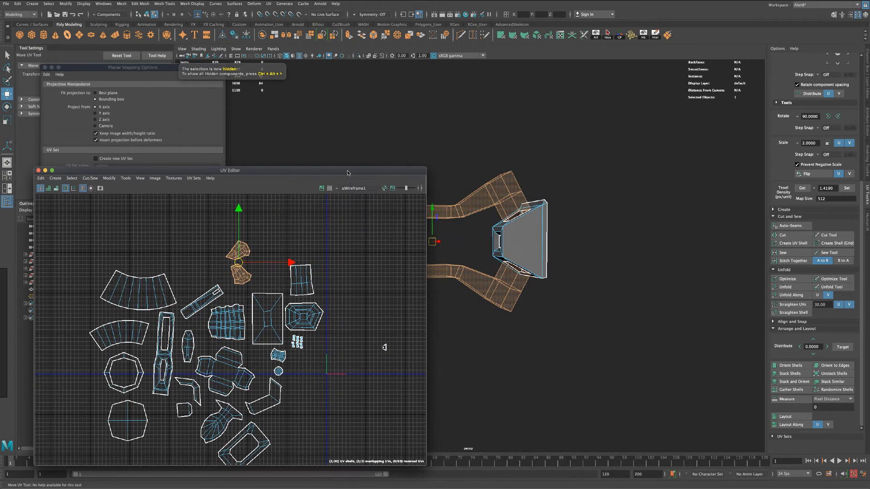
left_click(471, 140)
left_click_drag(595, 215, 705, 216, "alt")
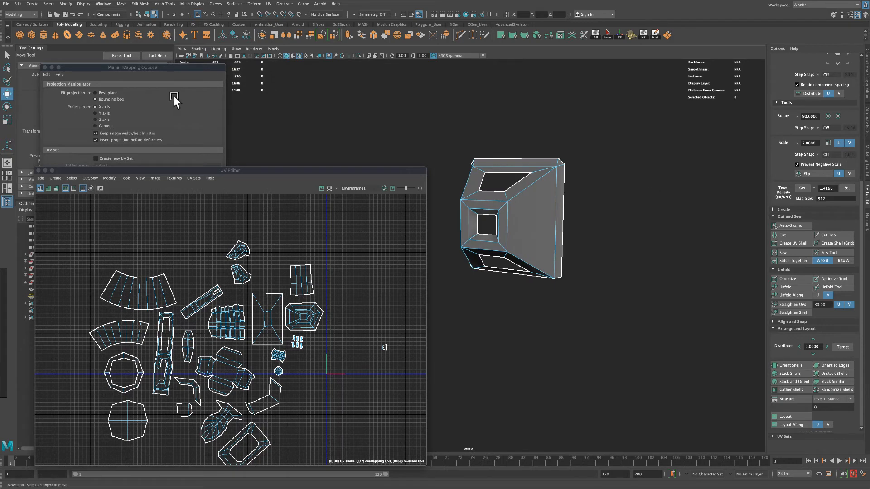
Select all faces of the tapered block and apply a planar projection from the Z axis.
left_click(8, 55)
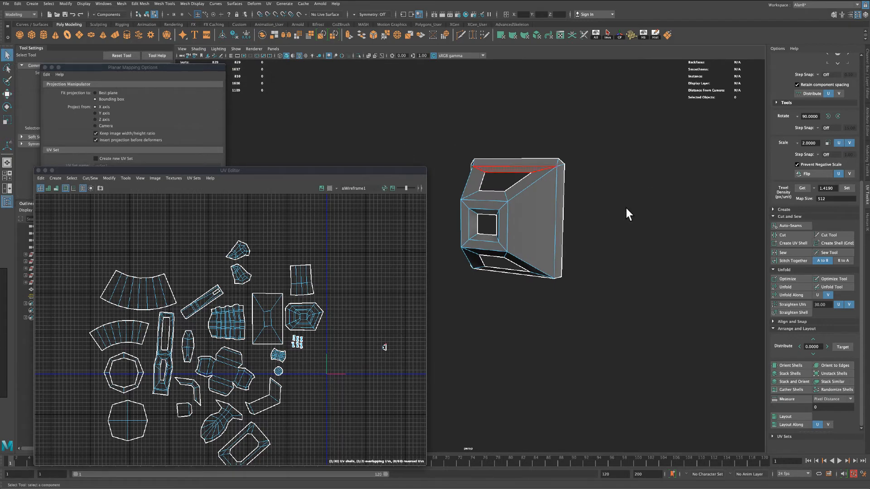
left_click_drag(626, 214, 505, 156, "alt")
left_click_drag(467, 126, 623, 309)
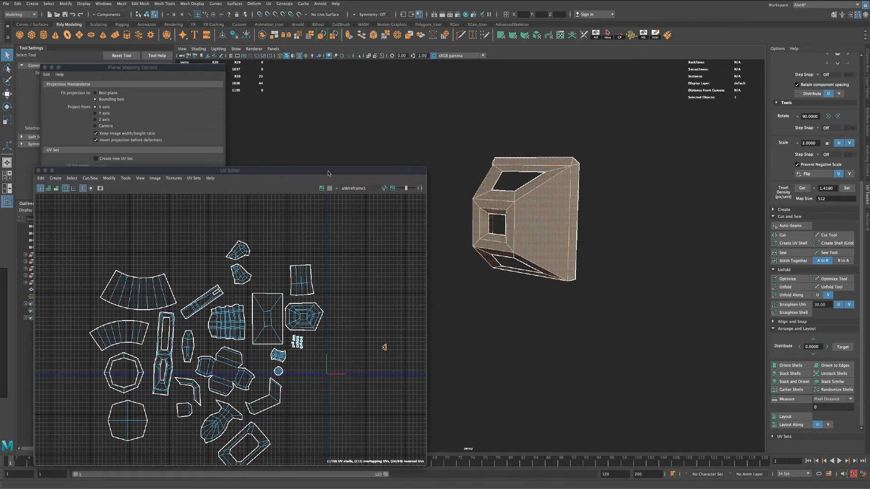
left_click_drag(327, 171, 337, 250)
left_click(97, 120)
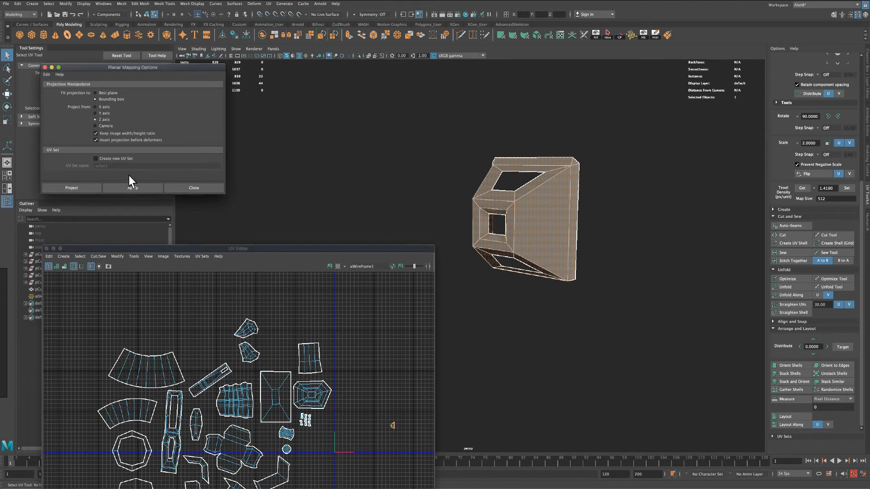
left_click(132, 187)
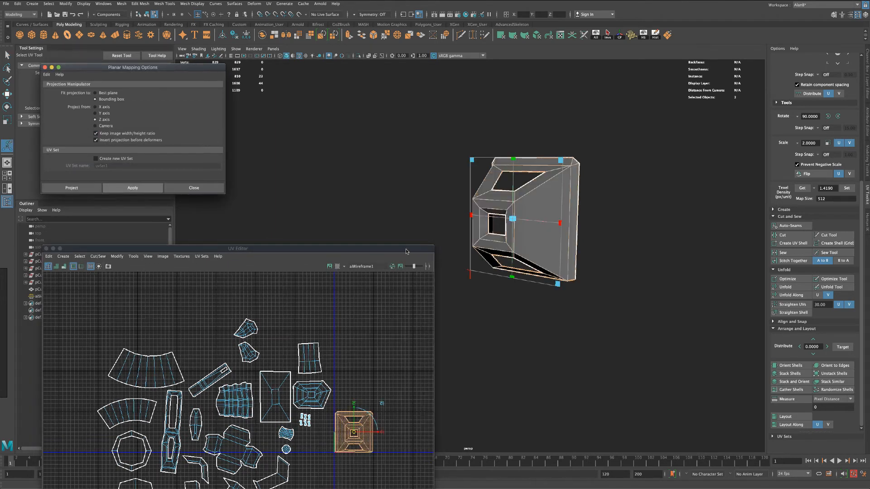
Deselect the projected block, switch to edge selection and pick the first slanted corner edge for a seam.
left_click_drag(406, 250, 354, 251)
left_click(501, 321)
right_click_drag(565, 325, 629, 330, "alt")
mouse_move(629, 330)
left_mouse_down("alt")
mouse_move(609, 331)
mouse_move(617, 339)
left_mouse_up("alt")
left_click(7, 55)
left_click_drag(425, 206, 446, 258, "alt")
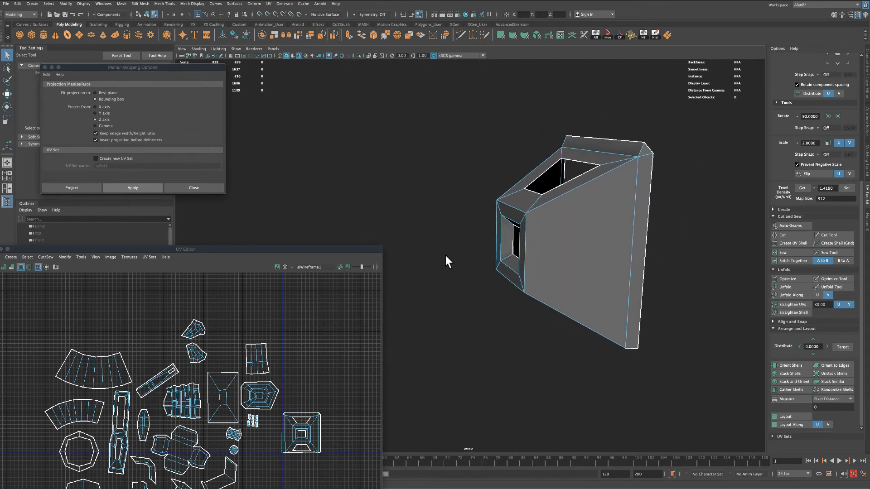
left_click_drag(676, 254, 631, 250, "alt")
left_click(629, 231)
right_click_drag(630, 231, 632, 187)
left_click_drag(621, 197, 671, 227, "alt")
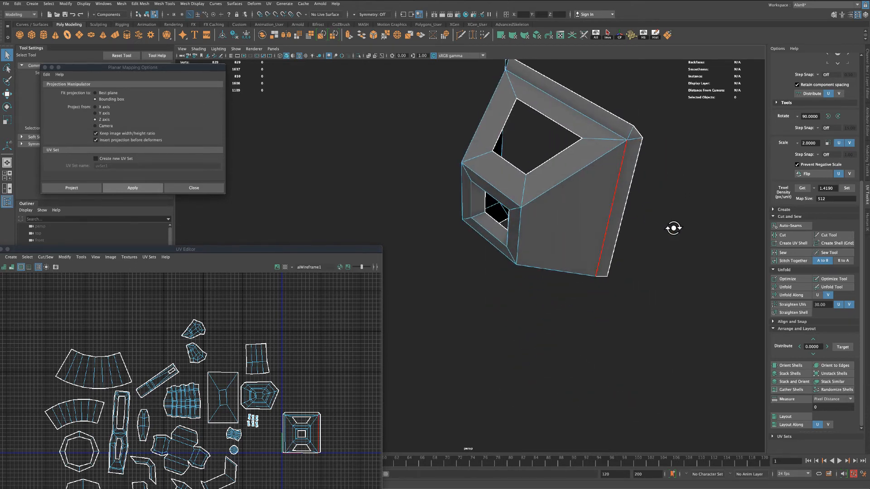
double_click(632, 140)
Add the remaining slanted corner edges and short rim corner edges of the tapered block to the selection and cut them as seams.
left_click_drag(514, 285, 607, 325, "alt")
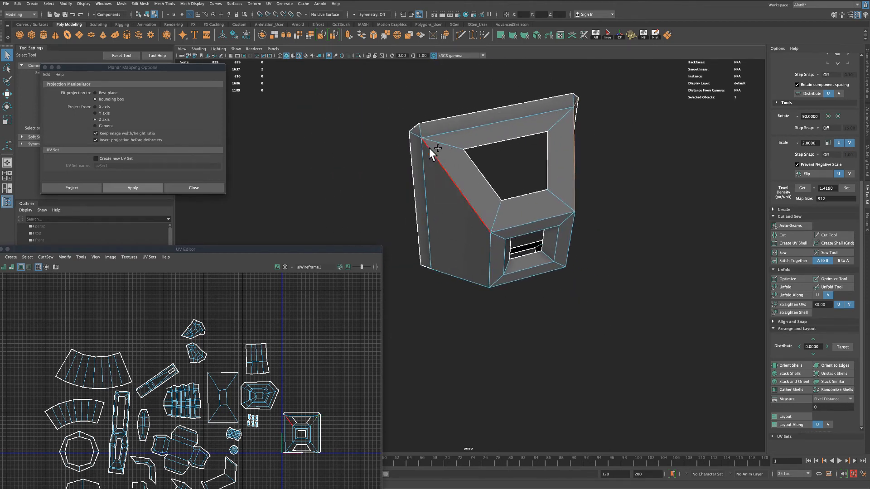
left_click(417, 136, "shift")
left_click_drag(440, 167, 467, 261, "alt")
left_click(417, 362, "shift")
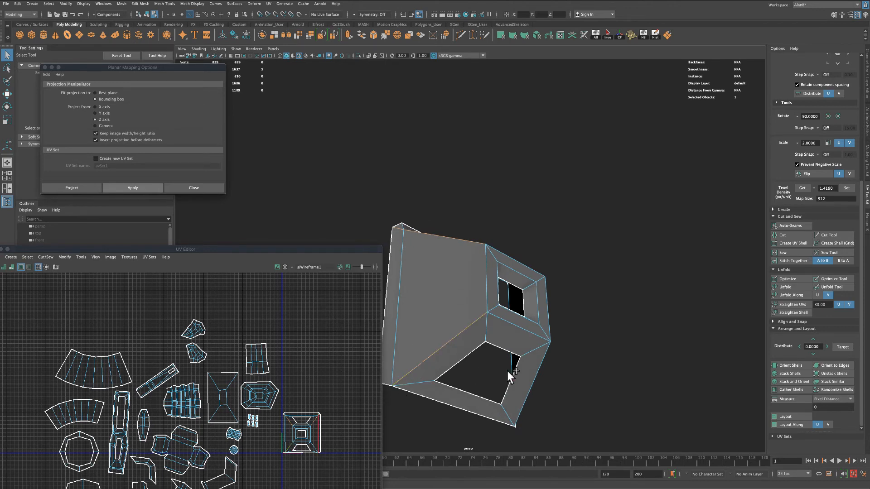
left_click_drag(625, 391, 592, 383, "alt")
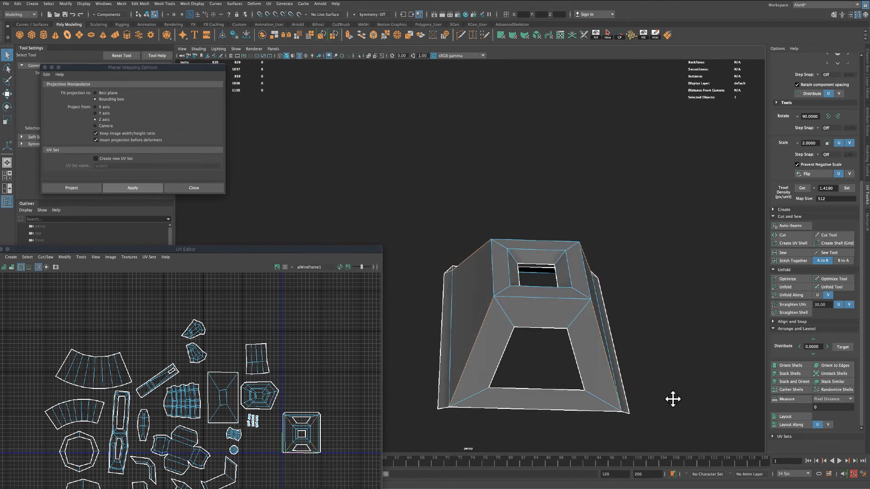
left_click_drag(672, 398, 642, 360, "alt")
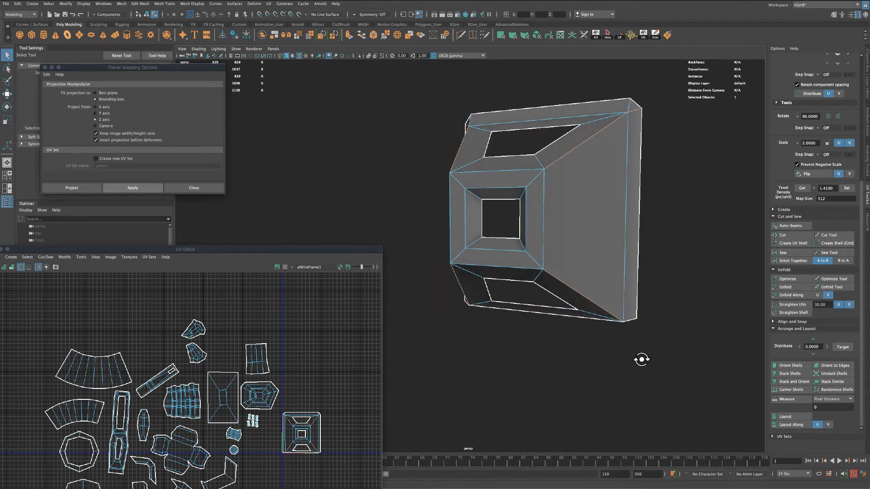
left_click(792, 235)
Select the tapered block's whole UV shell and unfold it.
left_click_drag(338, 251, 401, 184)
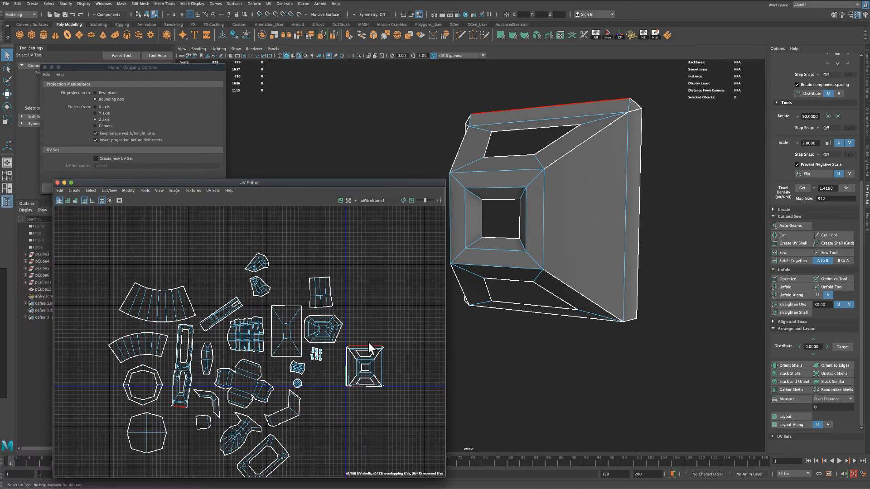
right_click_drag(369, 349, 372, 355)
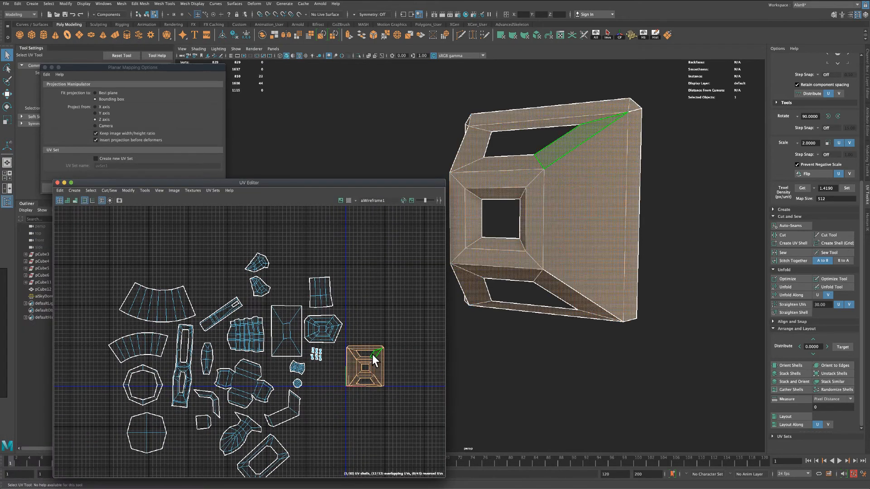
left_click(786, 286)
scroll(413, 420, "down", 1)
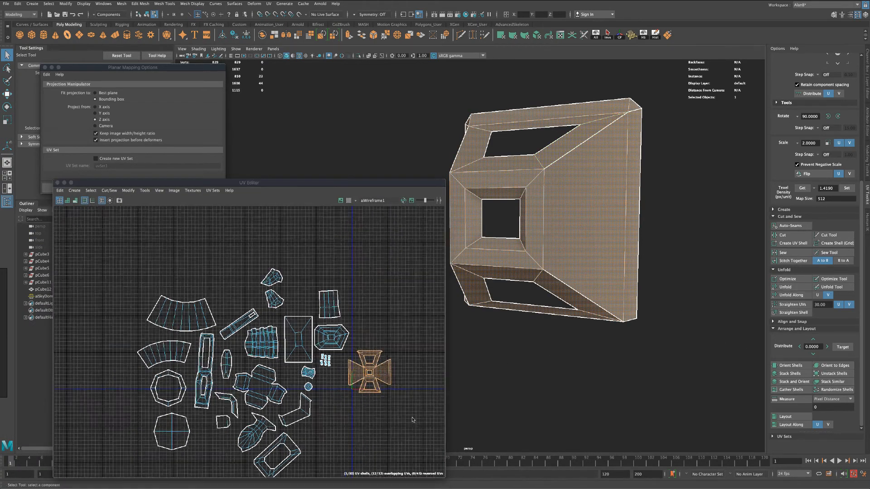
scroll(412, 419, "down", 1)
Move the unfolded cross-shaped shell of the tapered block down and closer to the other shells, and clear the selection.
left_click(401, 422)
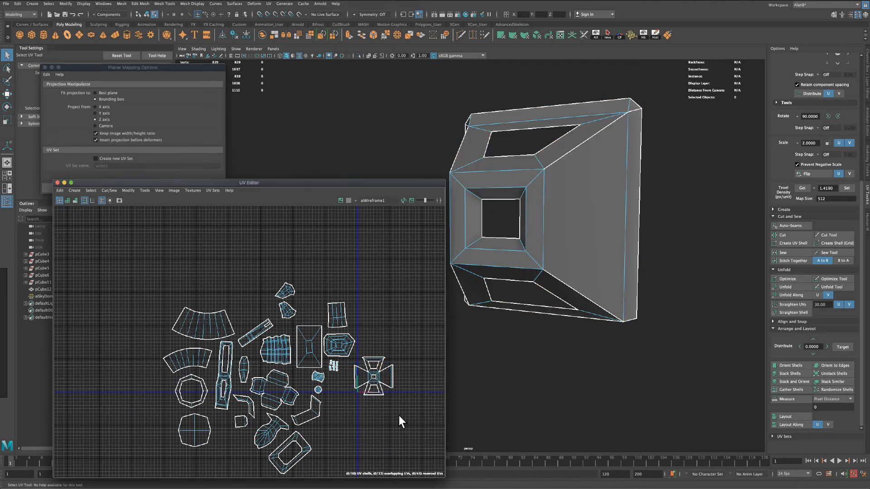
left_click(374, 380)
double_click(374, 380)
key("w")
left_click_drag(374, 379, 352, 404)
left_click(406, 307)
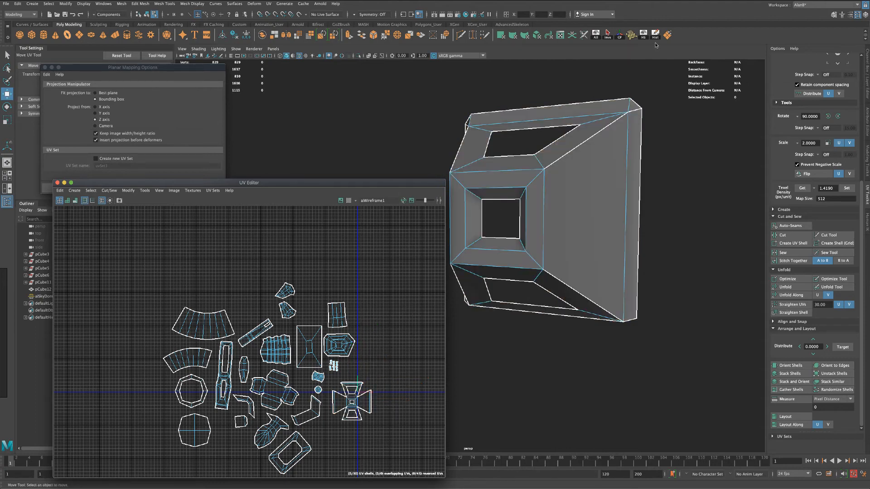
Unhide all hidden faces to bring back the complete ray gun.
left_click(596, 35)
right_click_drag(555, 172, 517, 156, "alt")
left_click(84, 4)
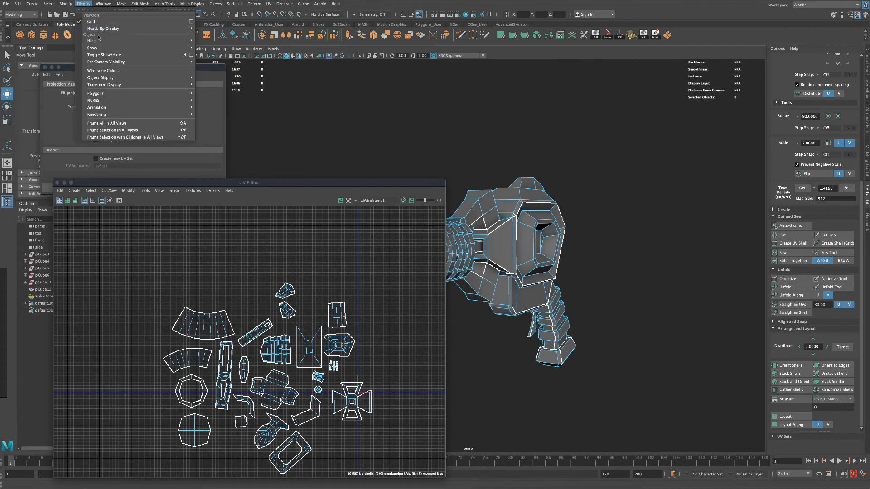
mouse_move(103, 43)
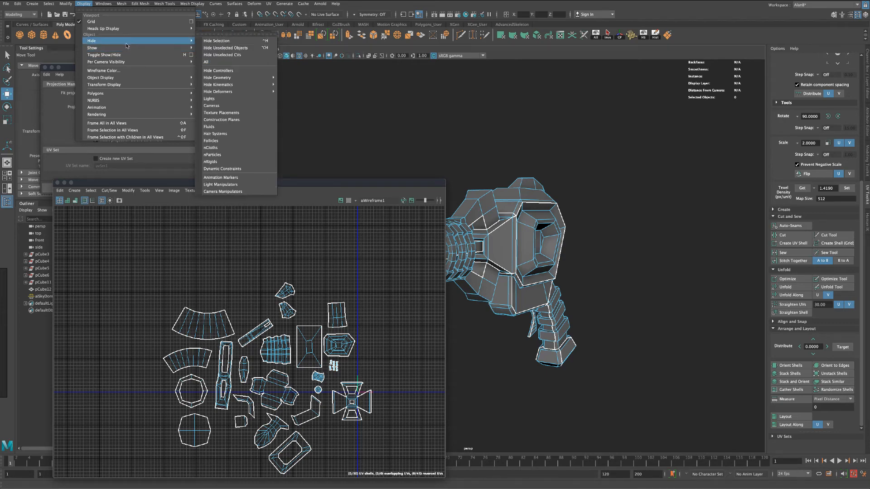
left_click_drag(324, 184, 270, 128)
scroll(453, 192, "down", 5)
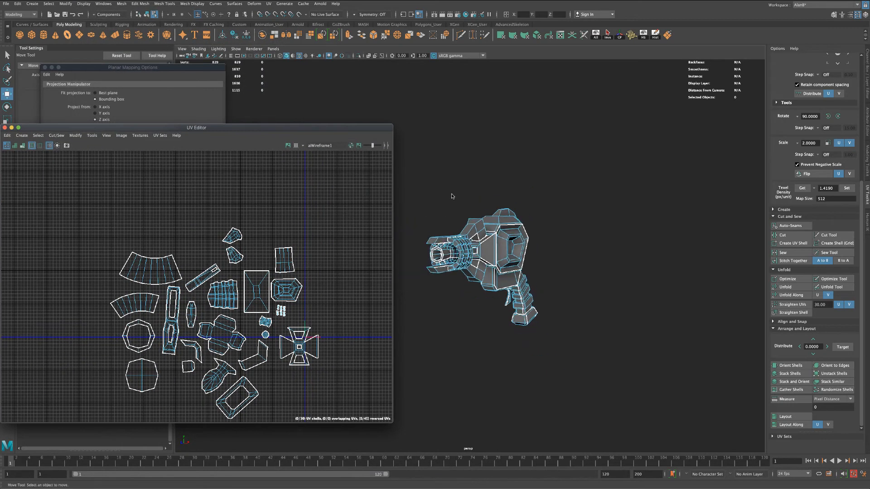
middle_click_drag(454, 191, 490, 189, "alt")
scroll(494, 190, "up", 5)
left_click_drag(495, 190, 447, 164, "alt")
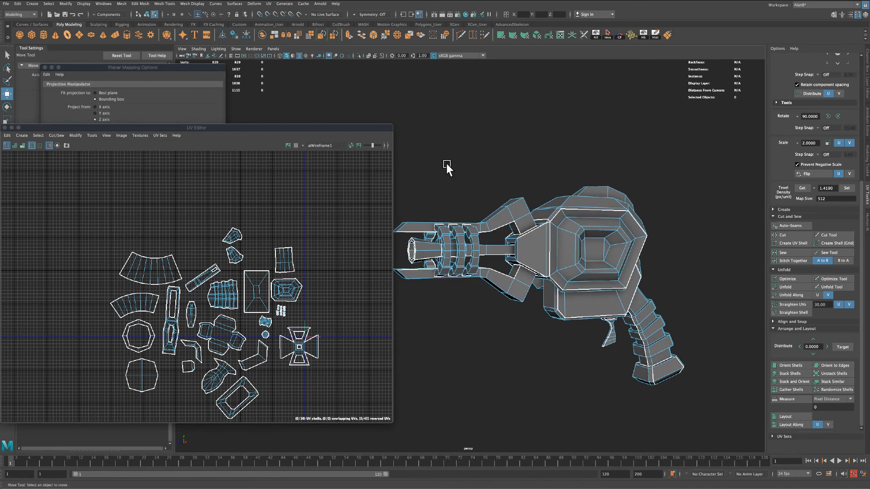
left_click_drag(335, 131, 471, 109)
scroll(269, 216, "down", 2)
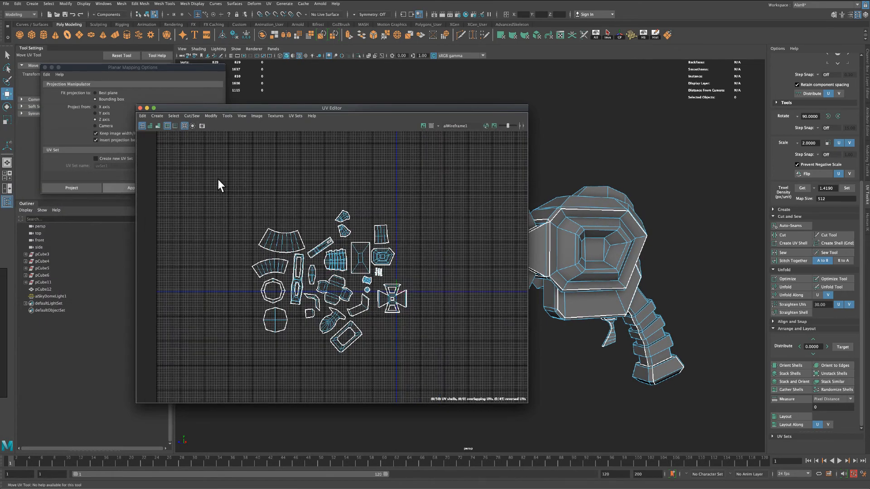
left_click_drag(233, 184, 432, 376)
left_click(426, 369)
scroll(393, 347, "up", 3)
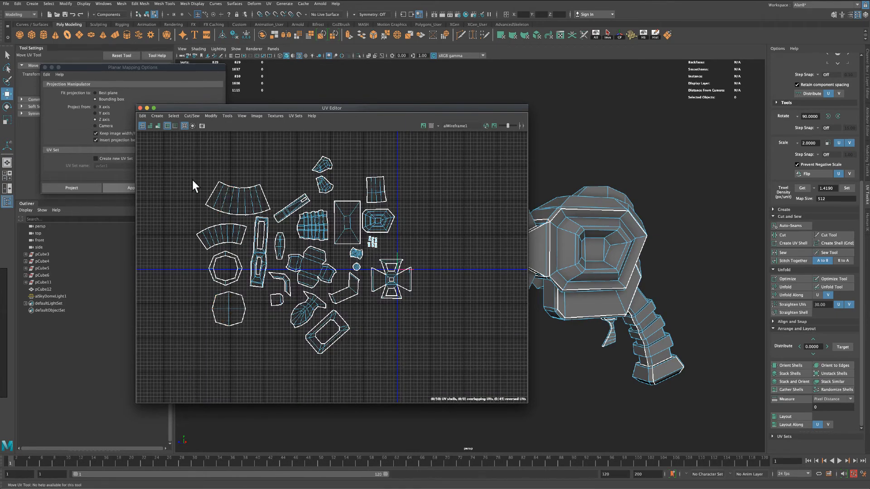
left_click_drag(204, 145, 455, 369)
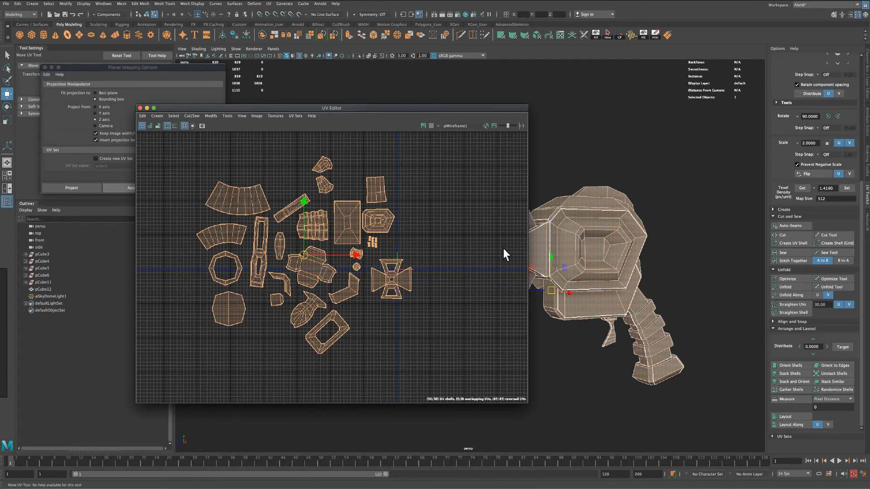
left_click(429, 233)
Get the texel density of the large upper curved shell and set all UV shells to a texel density of 20.
left_click(234, 197)
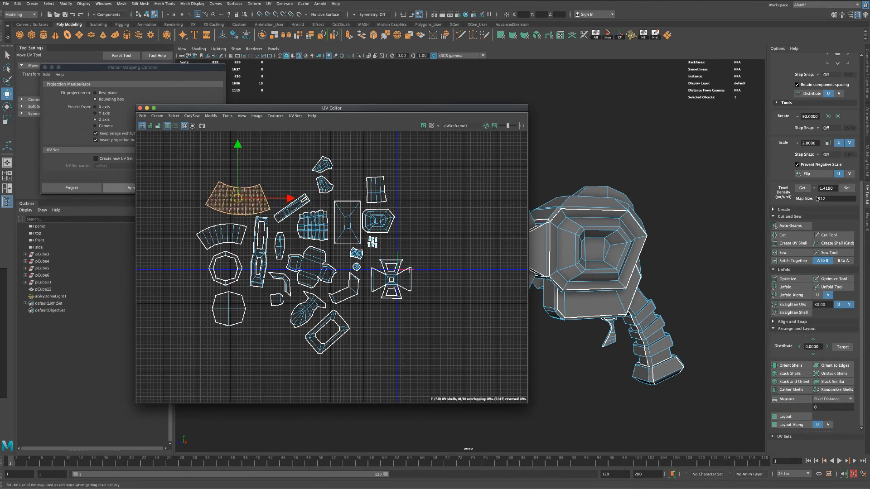
left_click(803, 188)
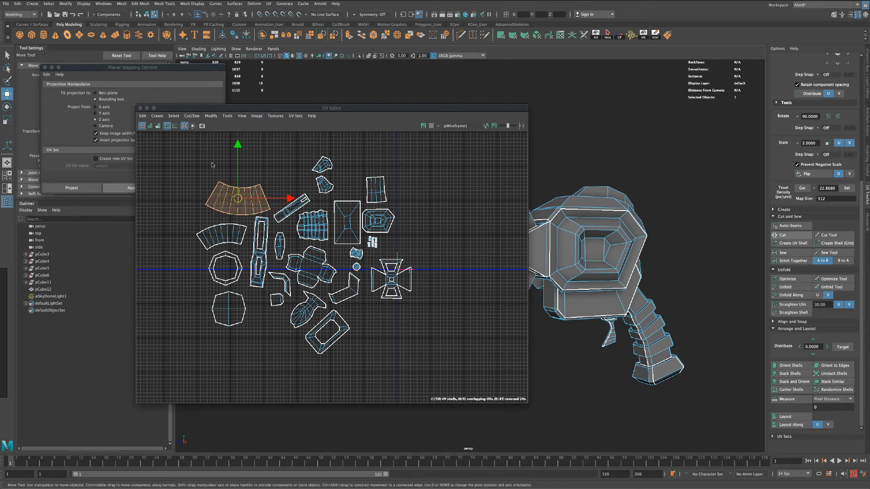
left_click_drag(178, 143, 463, 380)
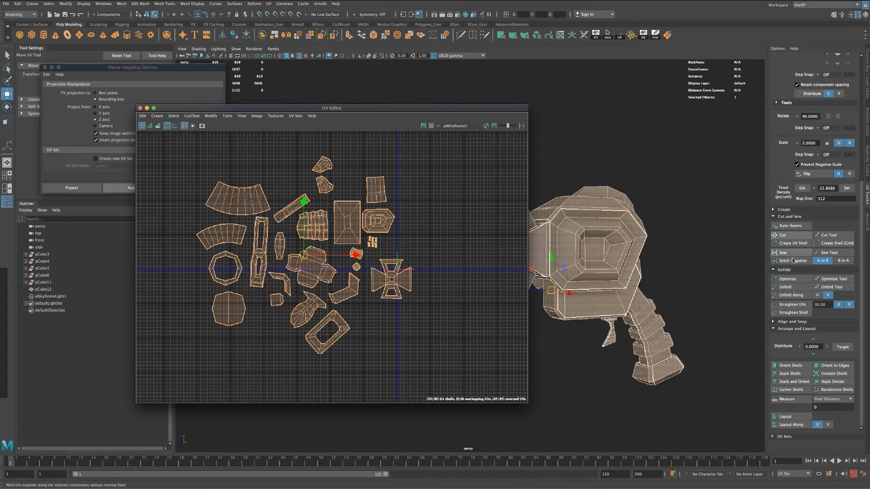
left_click(846, 188)
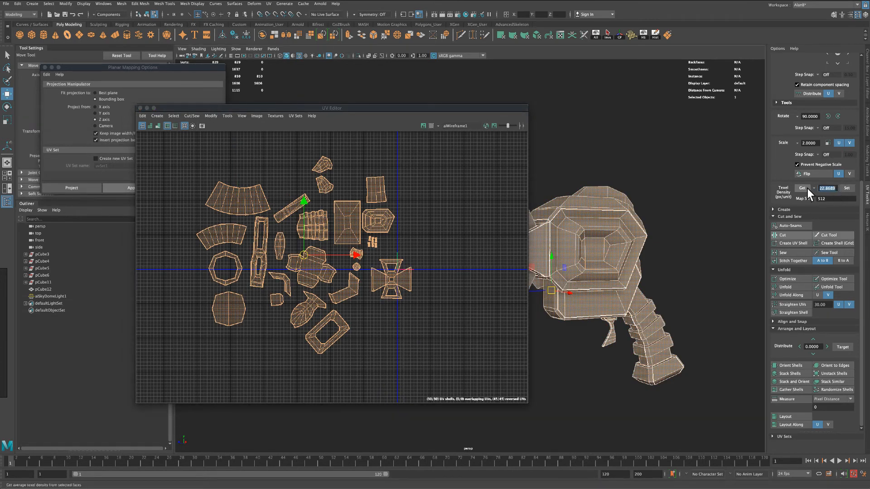
left_click(845, 188)
Lay out all selected UV shells into a single tile through the Layout UVs options, using the Unfold3D method and non-overlapping packing.
scroll(451, 285, "down", 4)
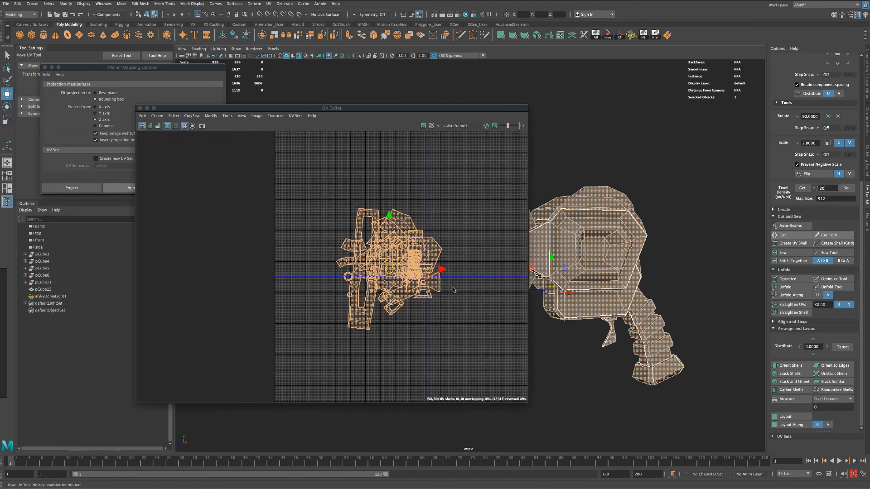
middle_click_drag(468, 318, 392, 315, "alt")
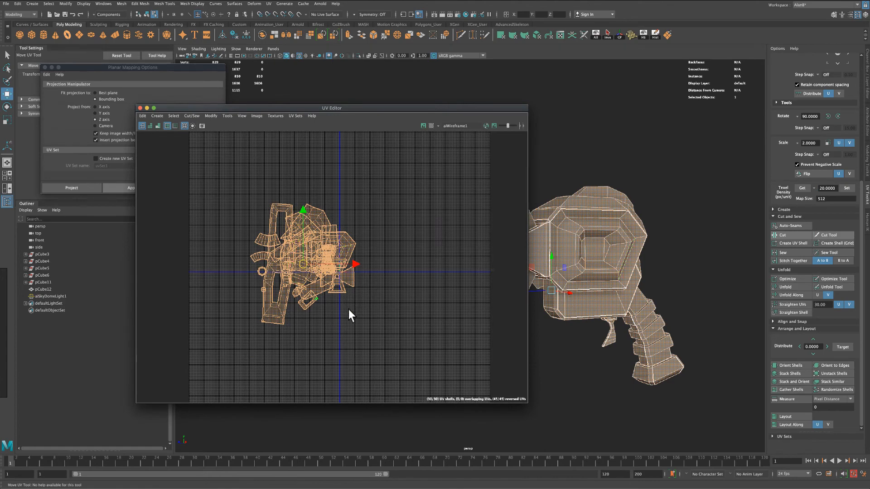
scroll(384, 319, "up", 2)
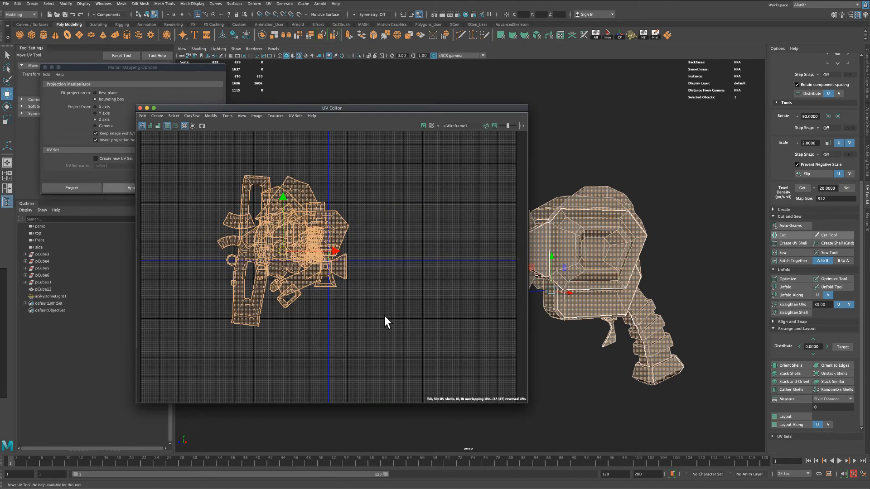
middle_click_drag(384, 322, 367, 338, "alt")
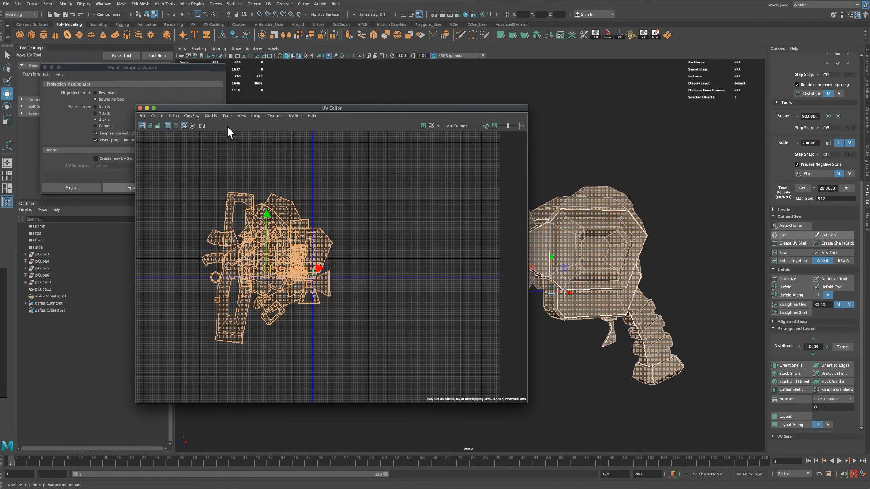
left_click(213, 116)
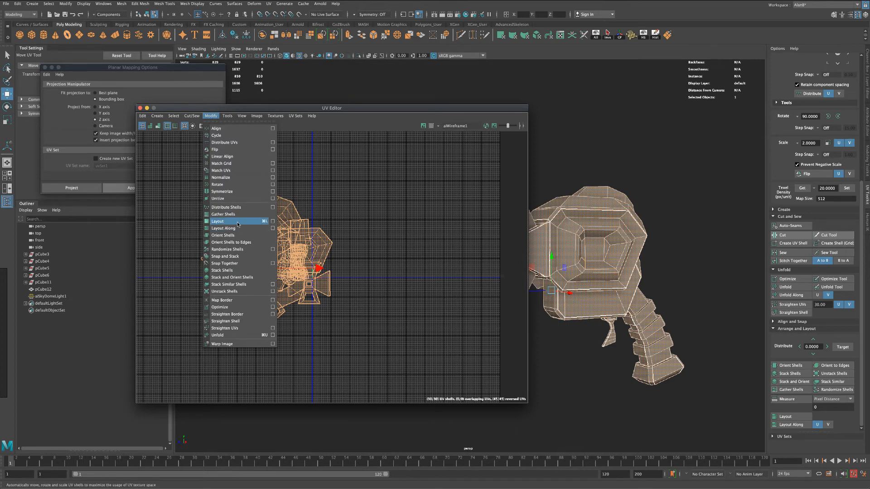
left_click(274, 223)
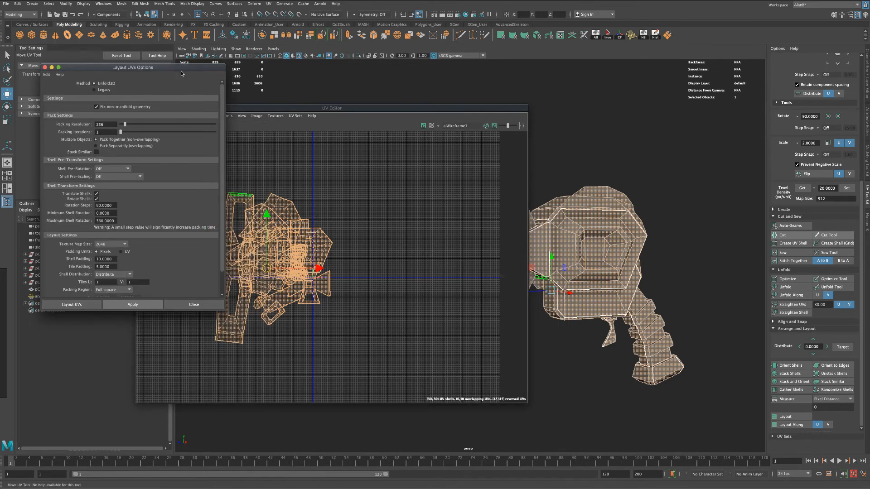
left_click_drag(185, 66, 175, 82)
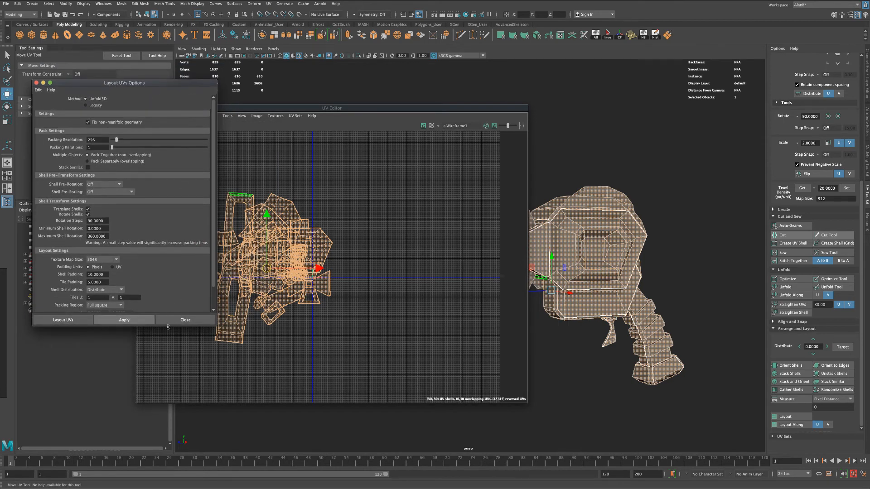
left_click_drag(168, 327, 159, 403)
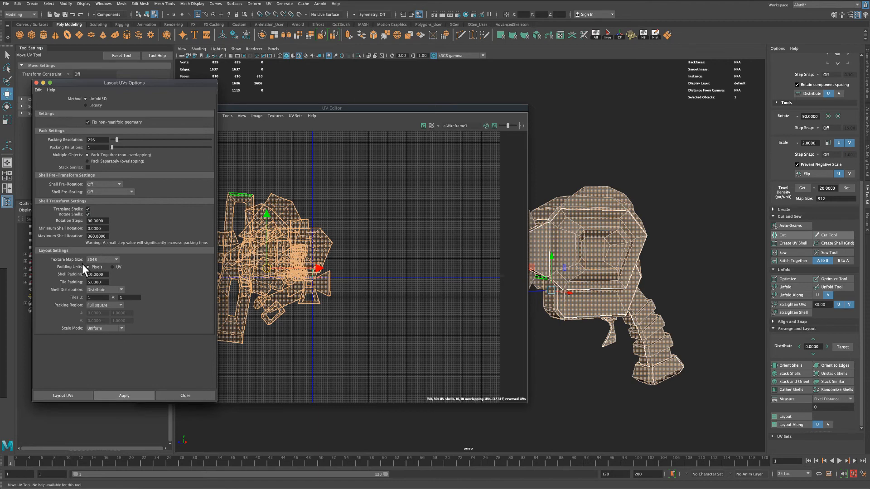
left_click(111, 395)
Examine the packed UV shells within the tile and clear the selection.
scroll(318, 320, "up", 5)
middle_click_drag(323, 310, 329, 338, "alt")
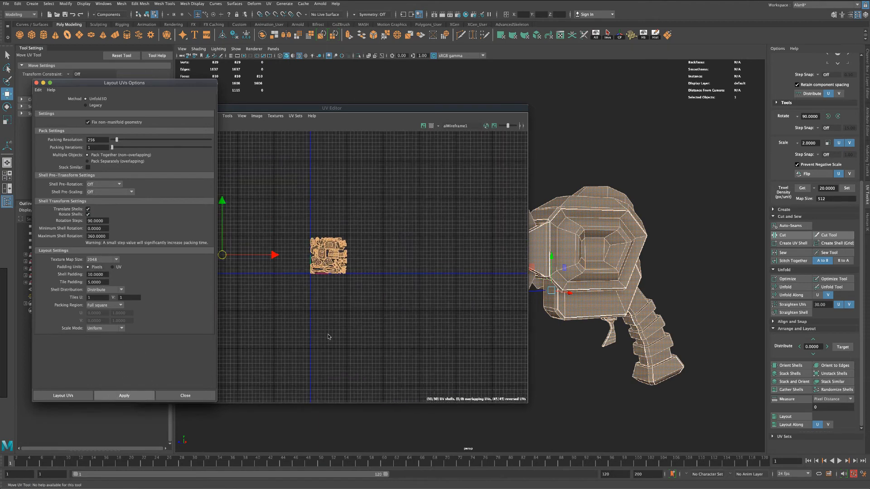
scroll(330, 336, "up", 8)
middle_click_drag(359, 226, 406, 381, "alt")
scroll(385, 362, "up", 4)
scroll(405, 365, "up", 3)
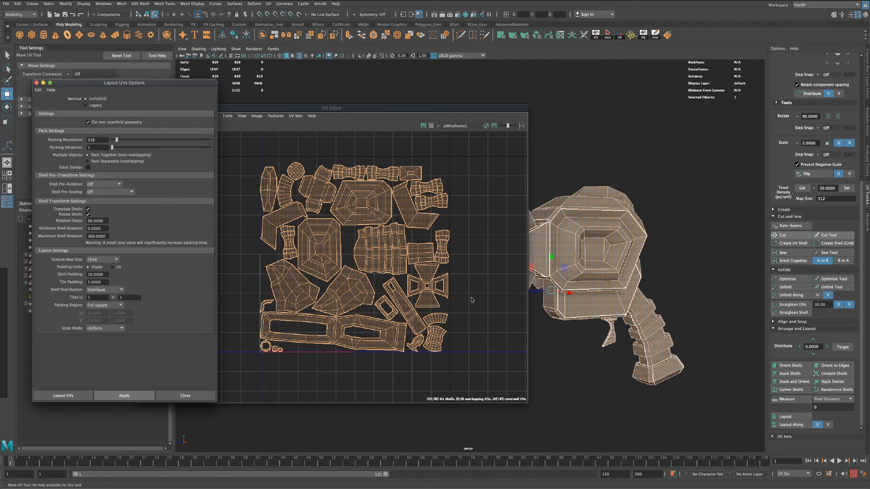
left_click(375, 162)
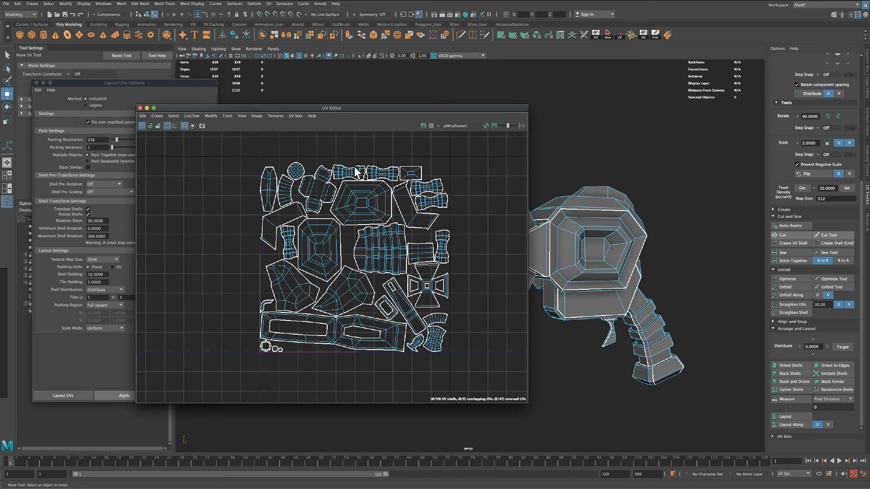
scroll(484, 233, "down", 2)
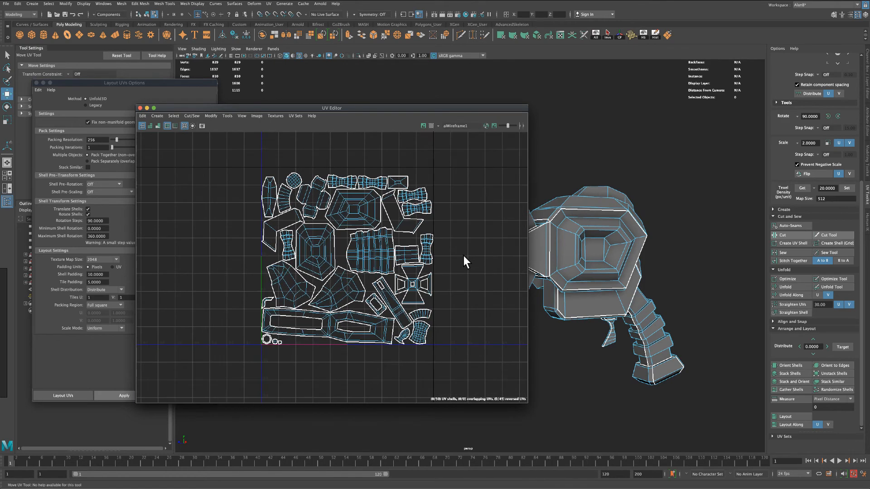
Display the checker map on the ray gun and inspect its pattern from several sides for uniform scale and distortion.
left_click(431, 126)
left_click_drag(457, 110, 257, 116)
left_click_drag(446, 153, 576, 152, "alt")
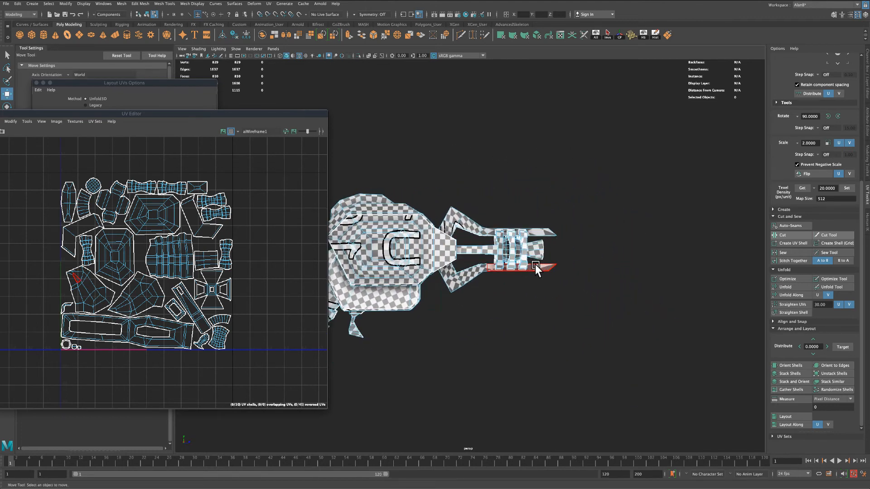
right_click_drag(526, 314, 551, 321, "alt")
left_click_drag(551, 322, 461, 325, "alt")
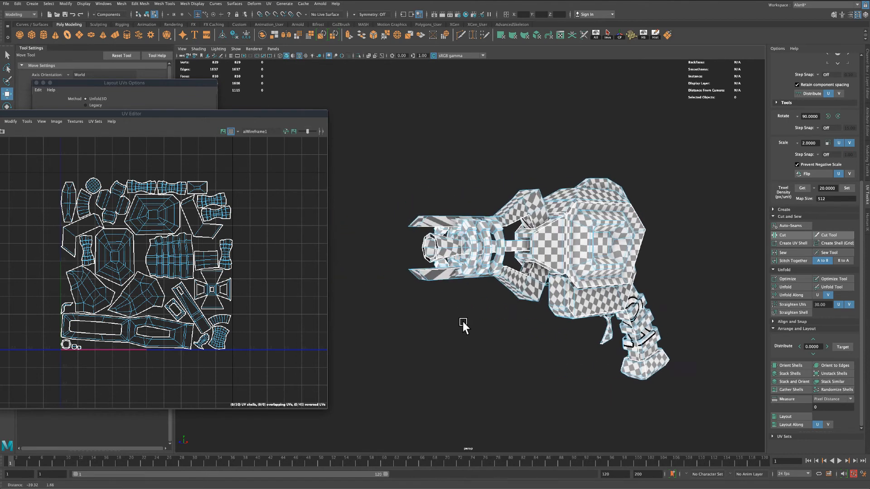
scroll(467, 322, "up", 3)
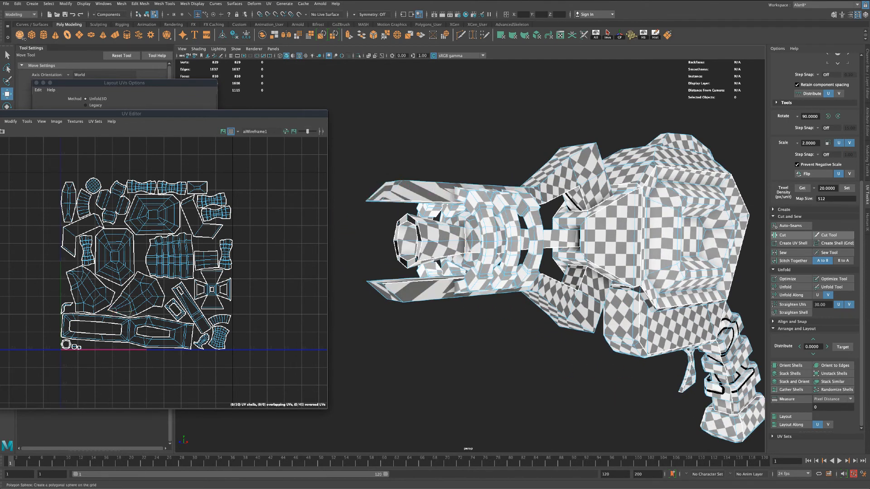
Hide the checker map and select the side face of the upper front prong to locate it in its UV shell.
left_click(7, 55)
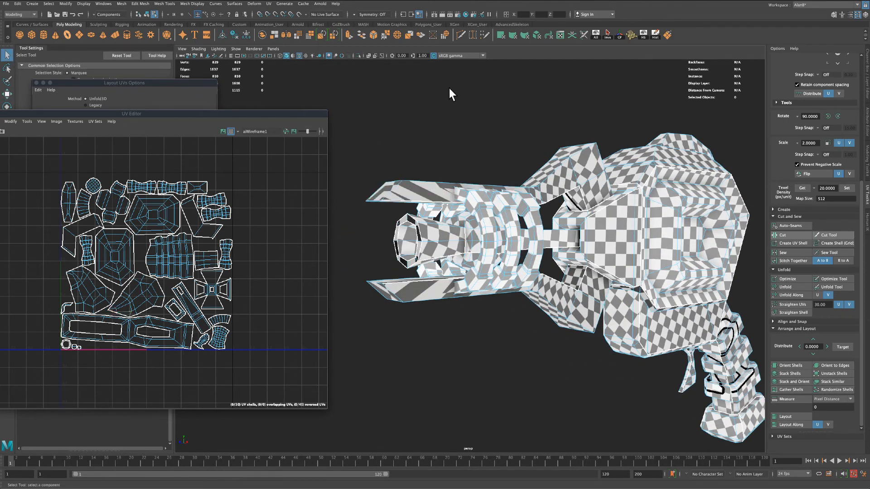
left_click(230, 132)
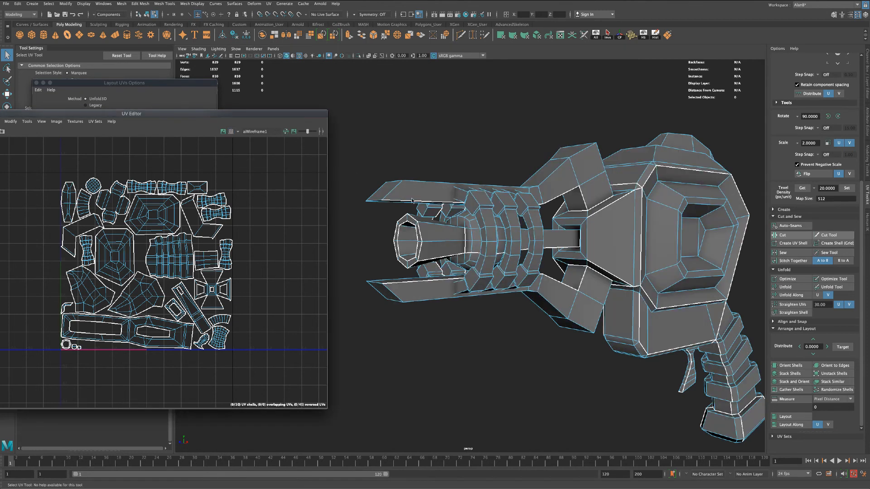
right_click_drag(414, 198, 409, 189)
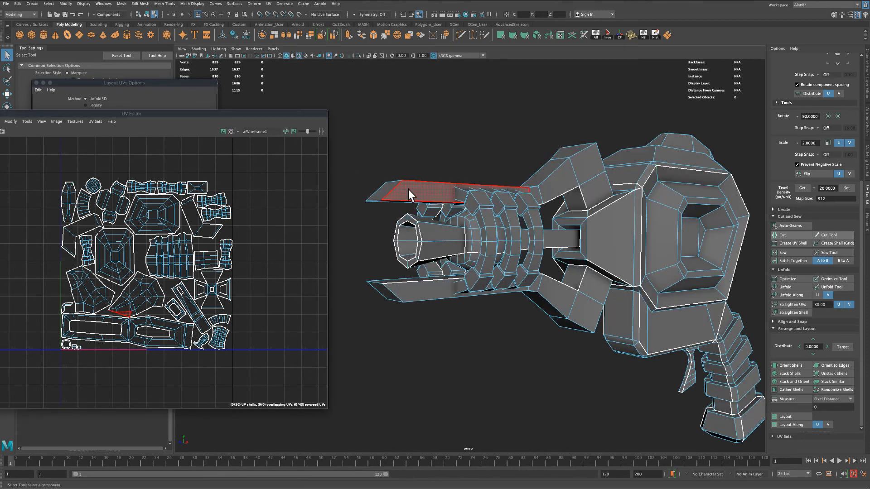
left_click(409, 189)
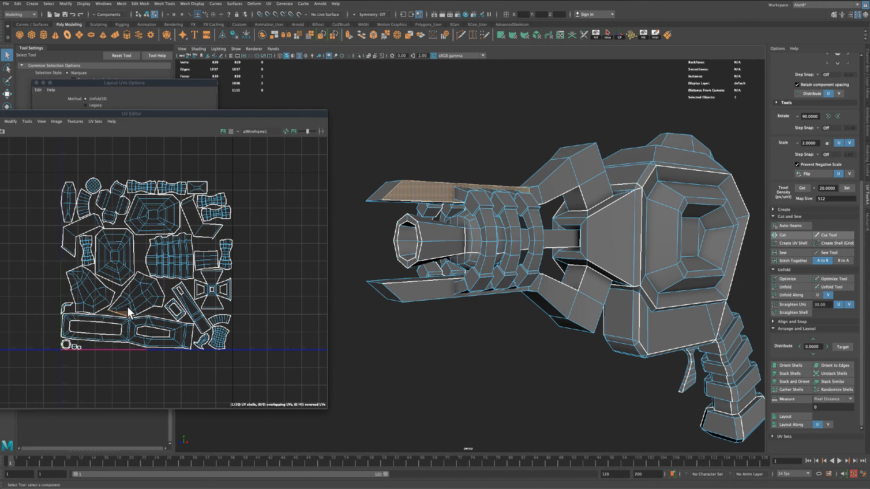
scroll(125, 305, "up", 8)
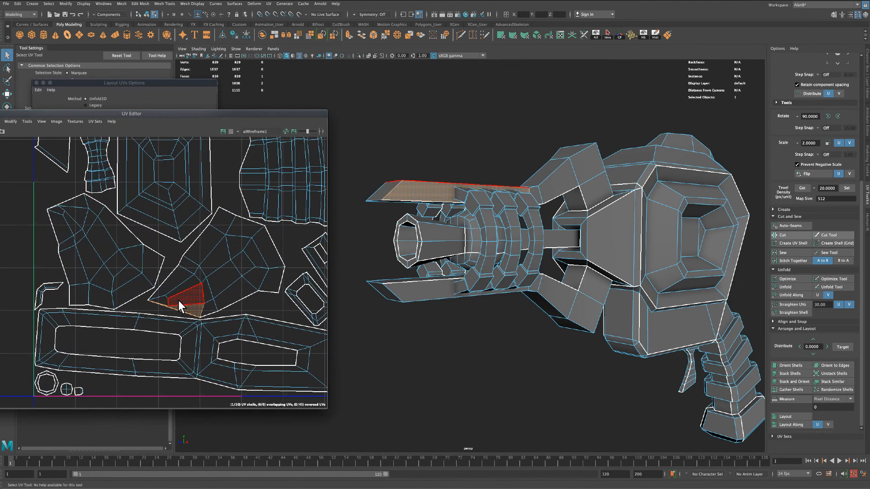
Cut the UVs along the long edges of the front prongs on both arm shells.
right_click_drag(150, 301, 161, 295)
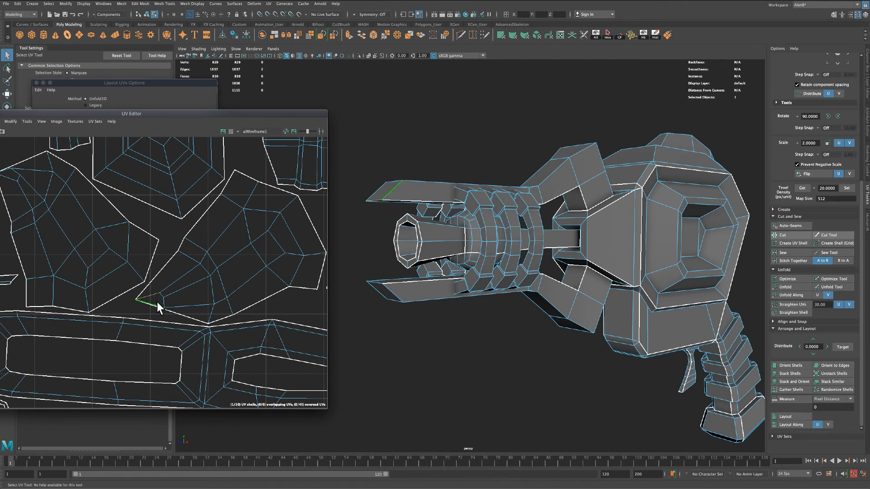
left_click(173, 303, "shift")
left_click(173, 285, "shift")
left_click(21, 170, "shift")
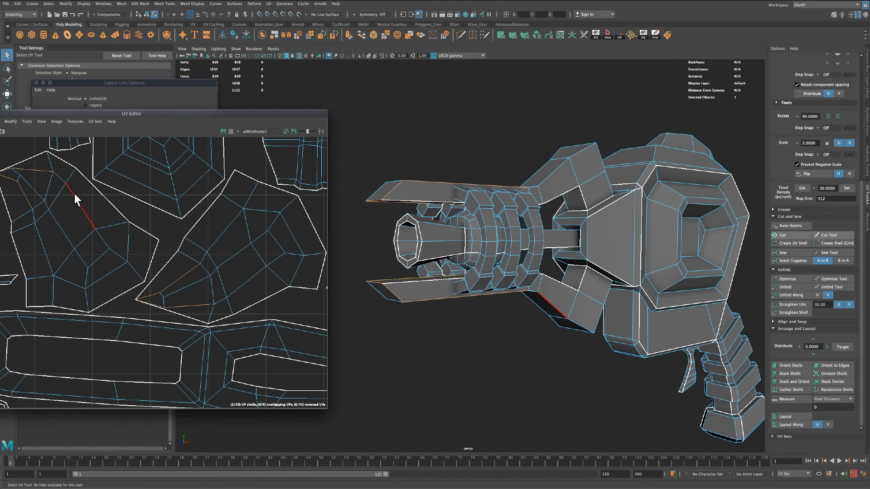
left_click(93, 201)
scroll(92, 202, "down", 2)
left_click(782, 235)
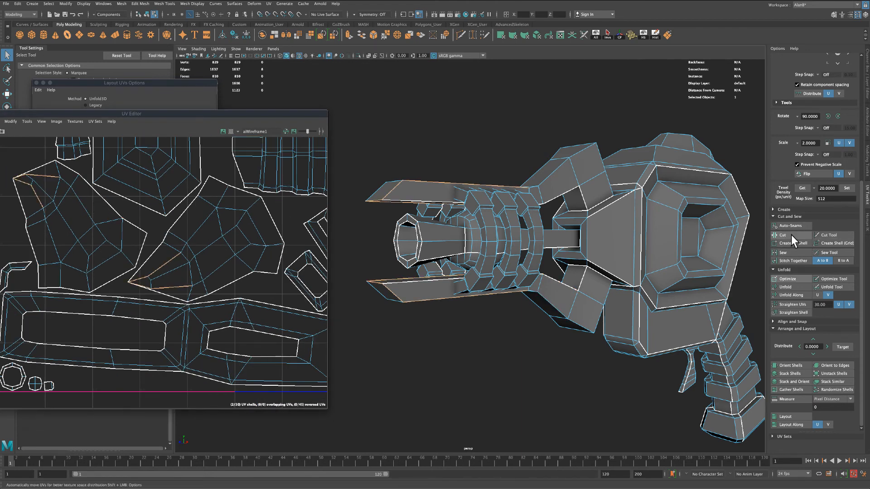
Select all faces of the two arm shells and unfold them.
left_click(188, 236)
scroll(188, 236, "down", 2)
right_click_drag(194, 239, 197, 254)
double_click(198, 244)
double_click(135, 237, "shift")
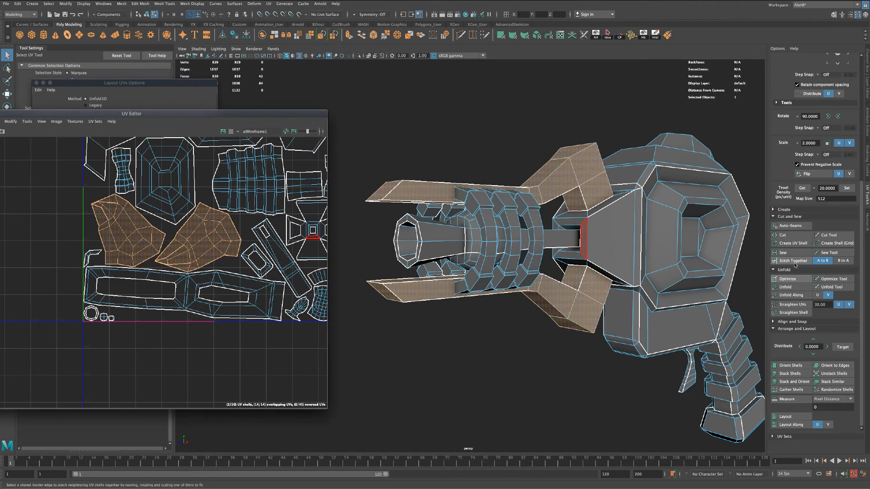
left_click(801, 286)
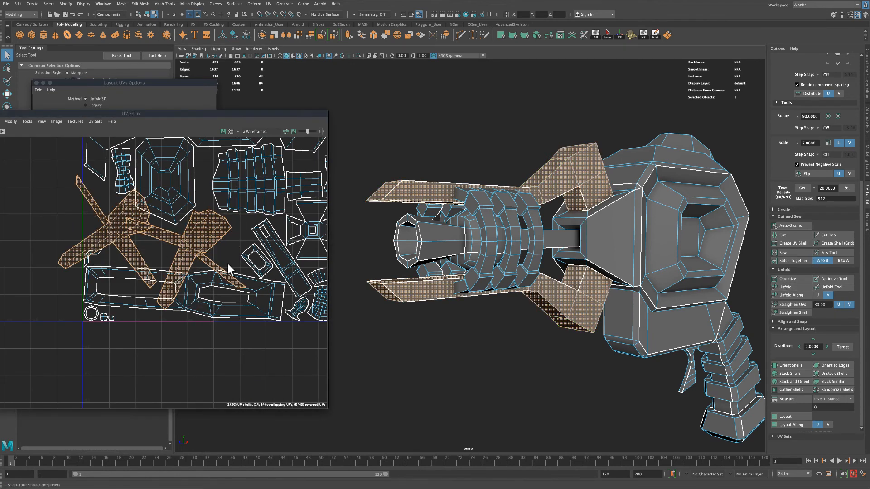
Select all UV shells, repack them into one tile with the current Layout UVs options, and clear the selection.
scroll(201, 279, "down", 5)
left_click_drag(126, 183, 275, 328)
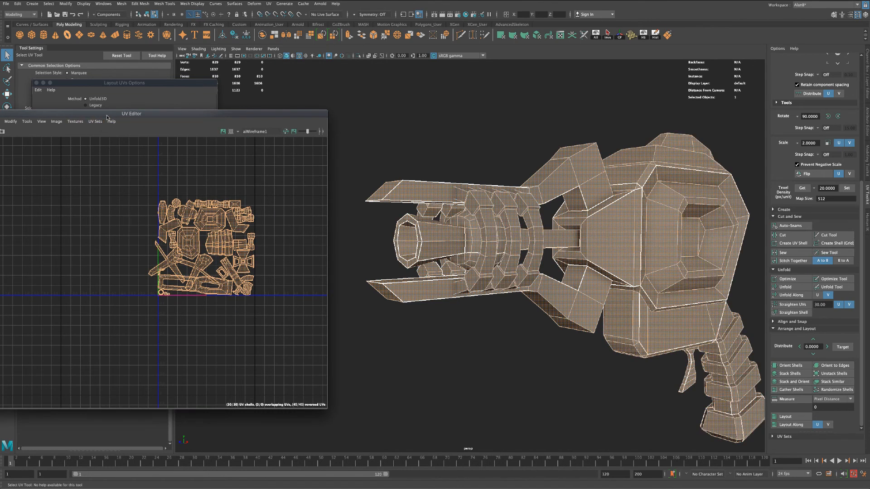
left_click_drag(107, 115, 191, 112)
left_click(92, 117)
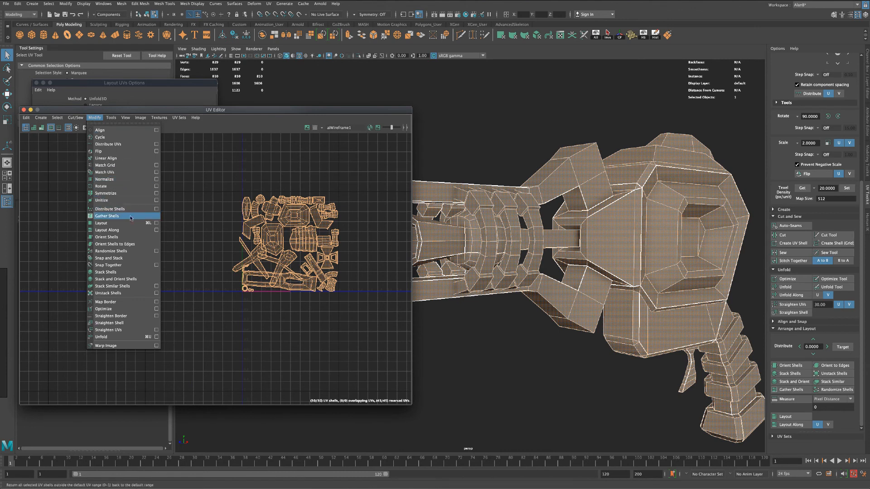
left_click(156, 223)
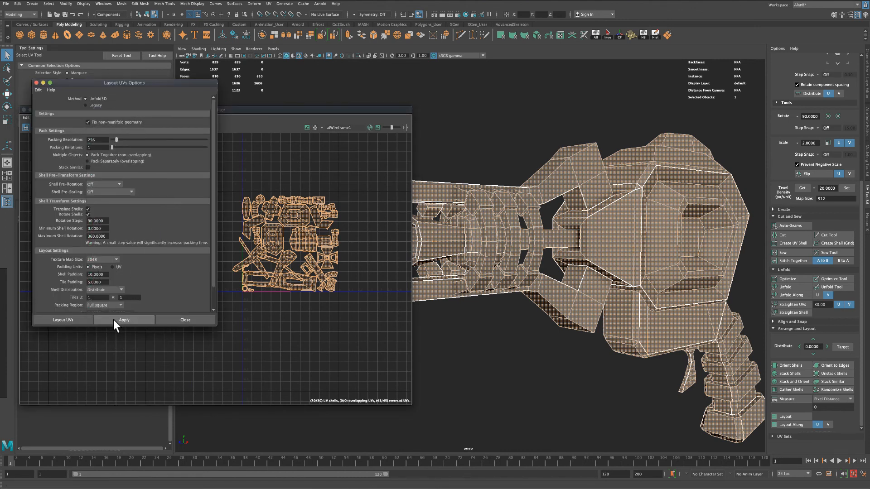
left_click(113, 320)
left_click(278, 339)
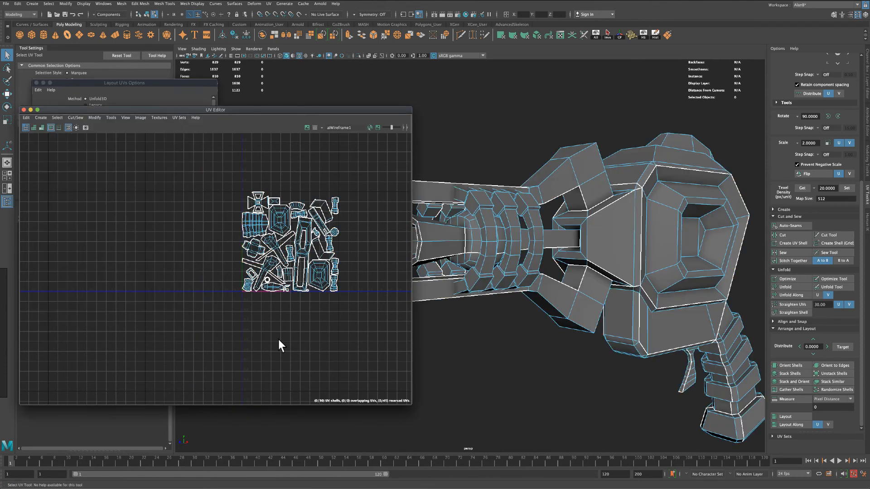
Display the checker map on the ray gun and inspect the bent arms for distortion.
scroll(323, 317, "up", 2)
left_click(315, 128)
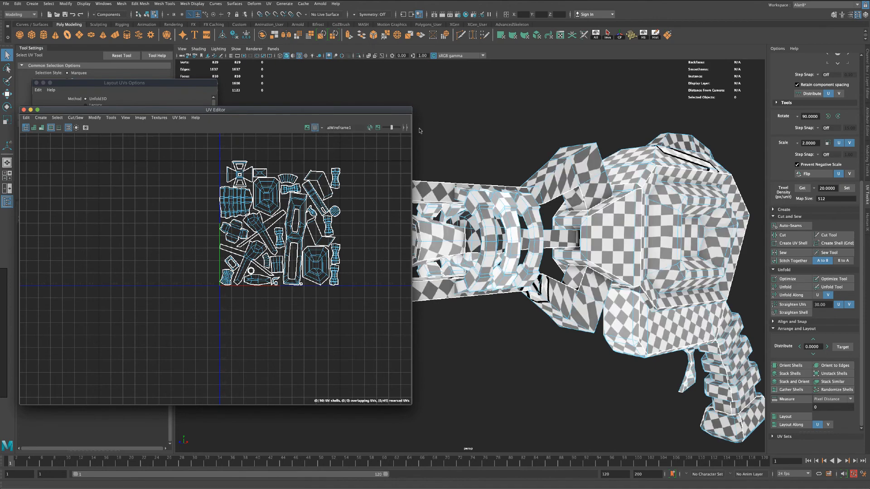
left_click_drag(393, 110, 283, 146)
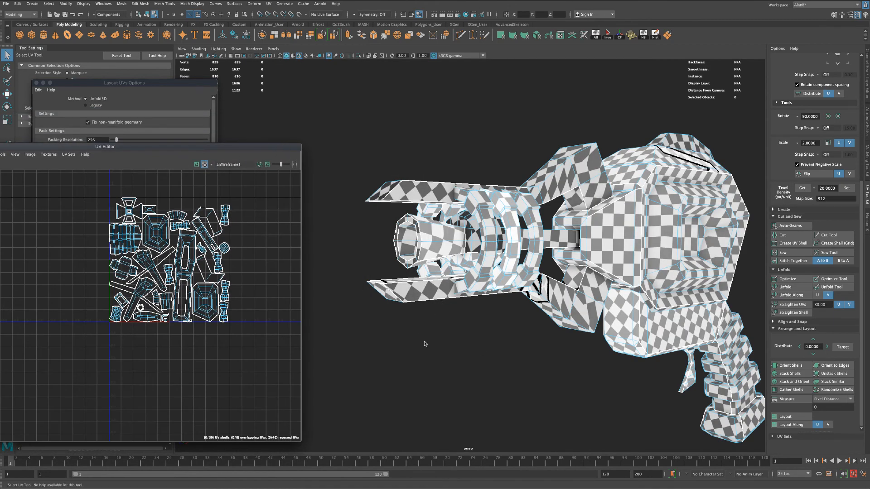
mouse_move(424, 344)
left_mouse_down("alt")
mouse_move(541, 343)
mouse_move(417, 338)
left_mouse_up("alt")
scroll(402, 334, "up", 6)
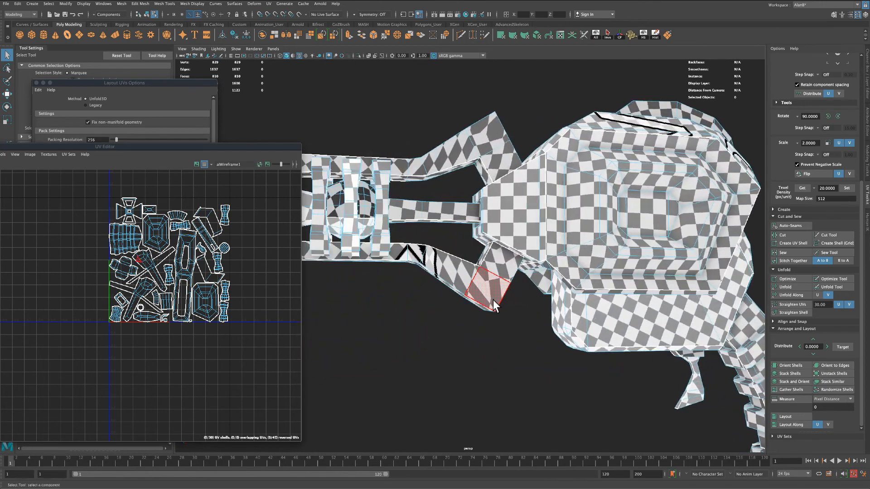
scroll(491, 305, "down", 5)
mouse_move(473, 347)
left_mouse_down("alt")
mouse_move(472, 359)
mouse_move(490, 361)
mouse_move(448, 352)
mouse_move(417, 326)
mouse_move(386, 340)
mouse_move(564, 351)
mouse_move(467, 349)
left_mouse_up("alt")
scroll(467, 349, "up", 5)
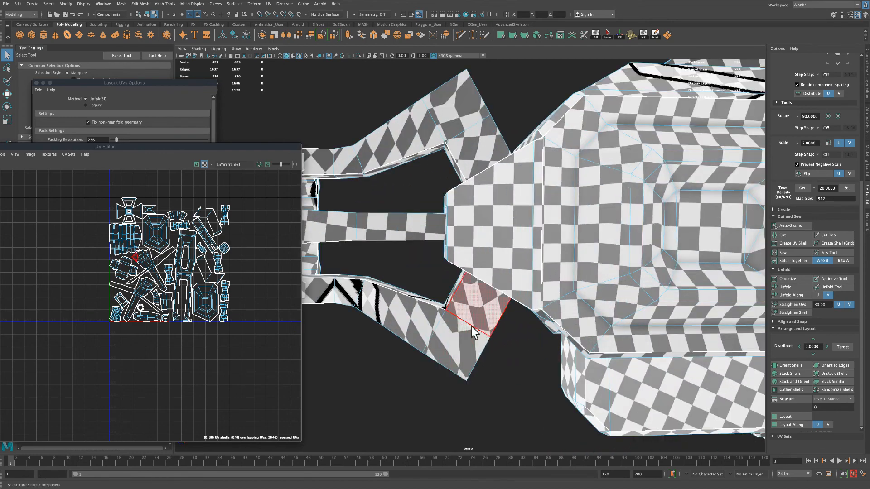
Locate the outer elbow faces of both arms in the UV layout and cut the UV edges at their corners.
left_click(453, 350)
left_click(448, 110, "shift")
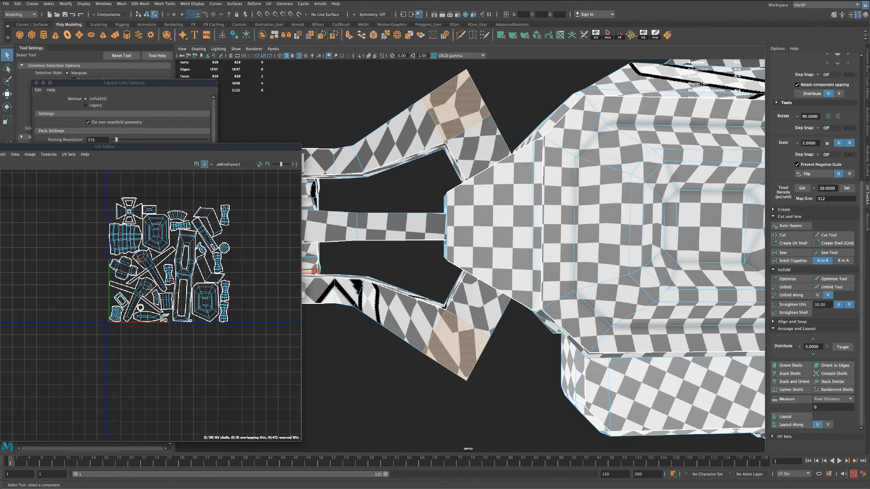
scroll(141, 292, "up", 5)
right_click_drag(168, 268, 168, 256)
left_click(179, 262)
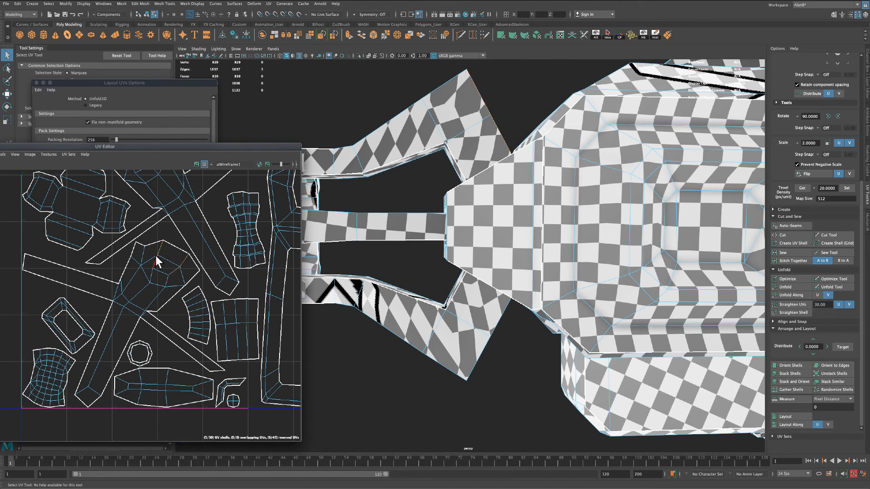
scroll(172, 246, "down", 4)
left_click(188, 228)
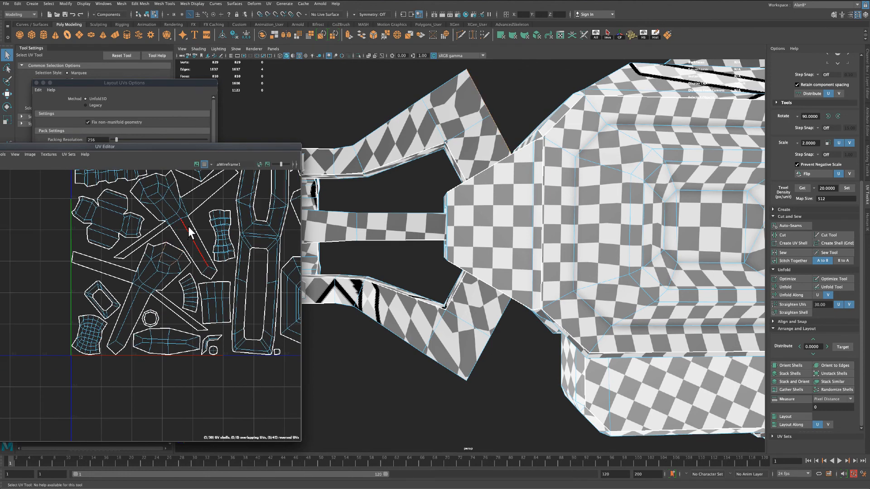
middle_click_drag(188, 226, 191, 276, "alt")
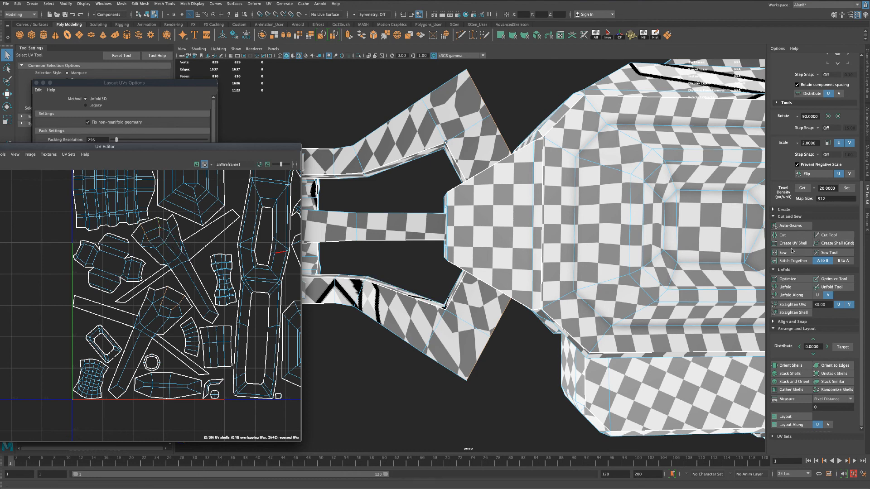
left_click(784, 236)
Select both recut arm shells completely and unfold them again to reduce the elbow distortion.
right_click(155, 242)
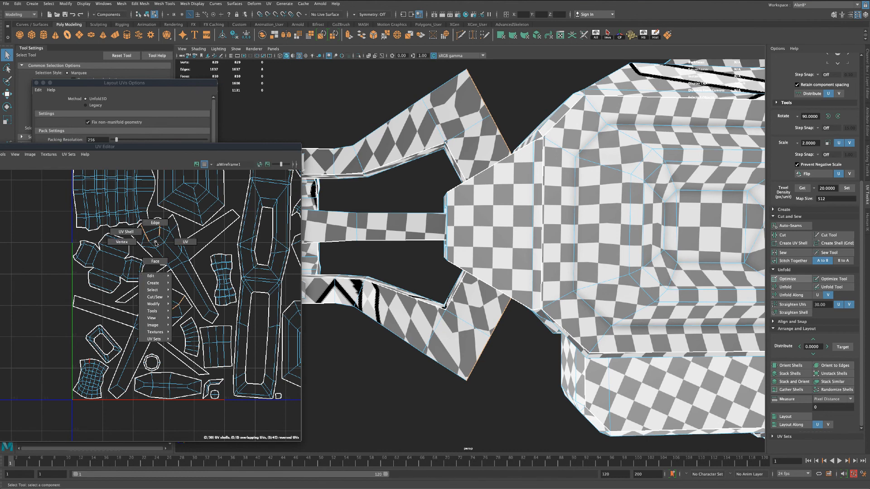
right_click_drag(157, 258, 158, 262)
double_click(161, 243)
double_click(168, 310, "shift")
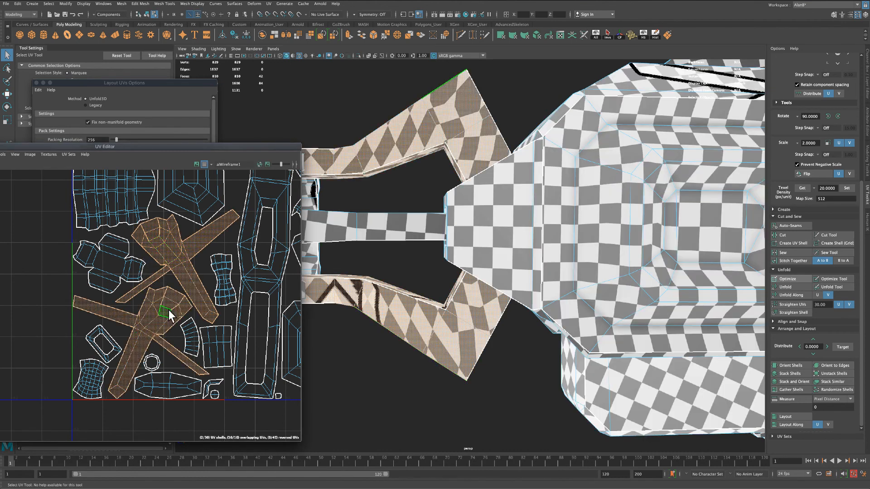
left_click(794, 288)
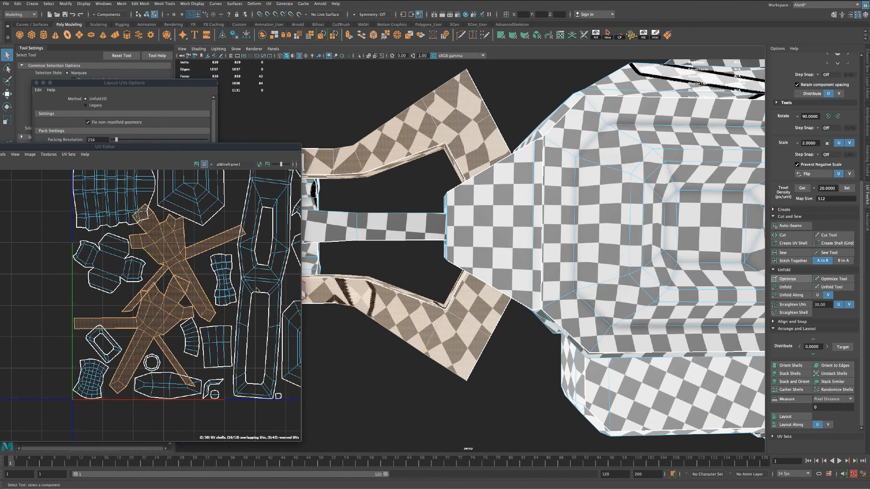
Select every UV shell and apply Layout UVs with Unfold3D and non-overlapping packing, then close the options.
scroll(235, 291, "down", 5)
scroll(252, 286, "down", 5)
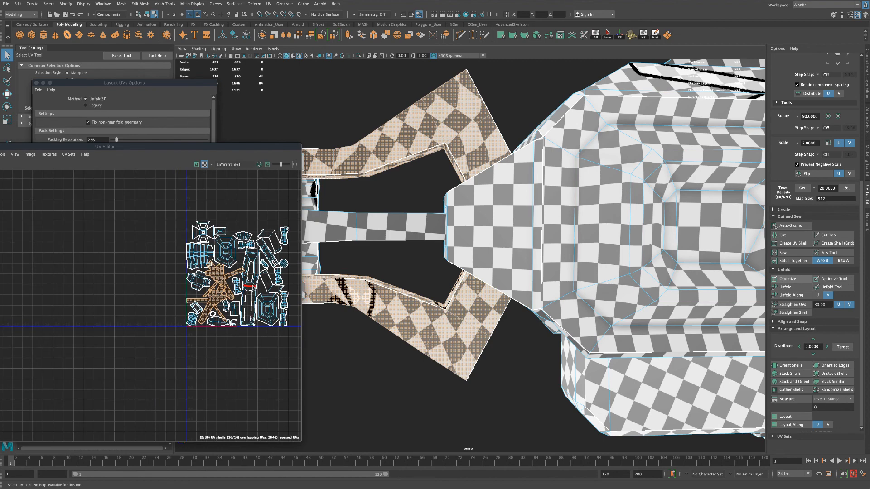
left_click_drag(194, 248, 290, 340)
left_click_drag(71, 148, 184, 129)
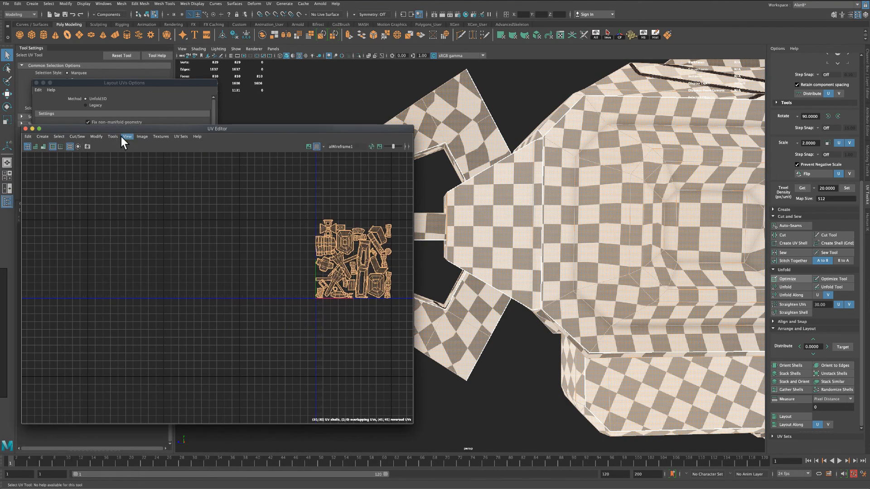
left_click(97, 136)
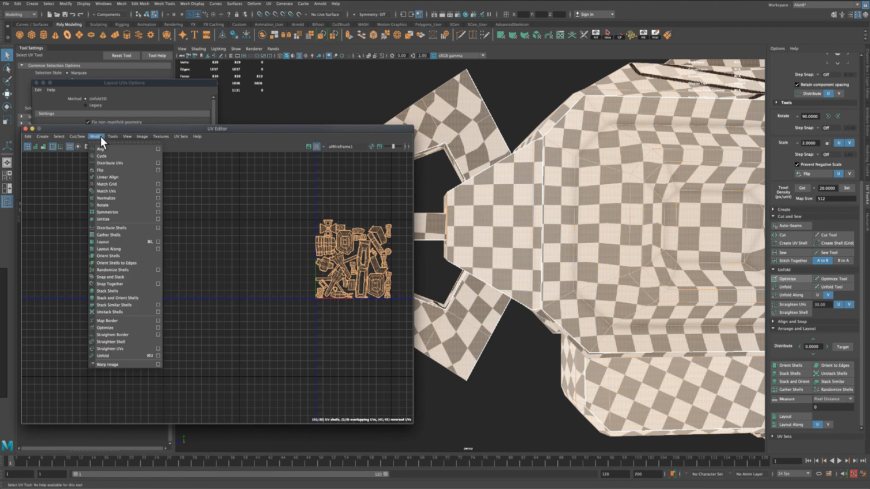
left_click(158, 243)
left_click(130, 321)
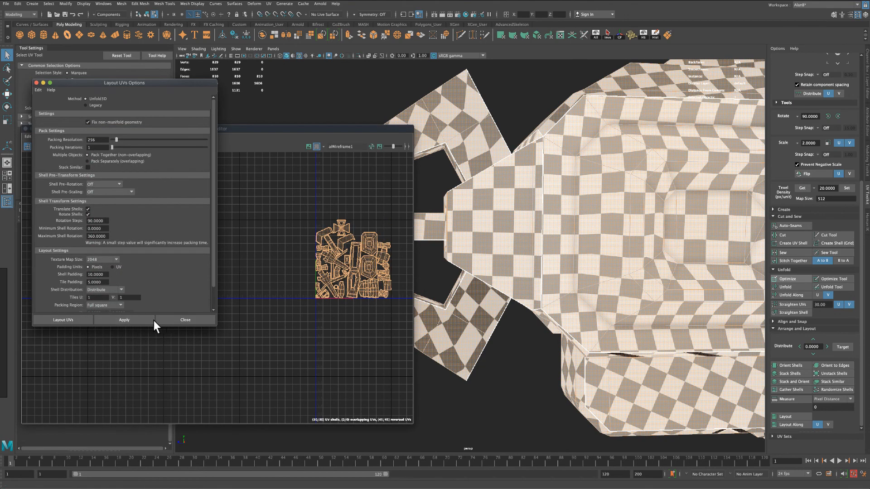
left_click(200, 320)
Frame the repacked UV layout, clear the selection and examine the shell arrangement within the tile.
key("f")
scroll(222, 366, "up", 4)
scroll(274, 355, "up", 3)
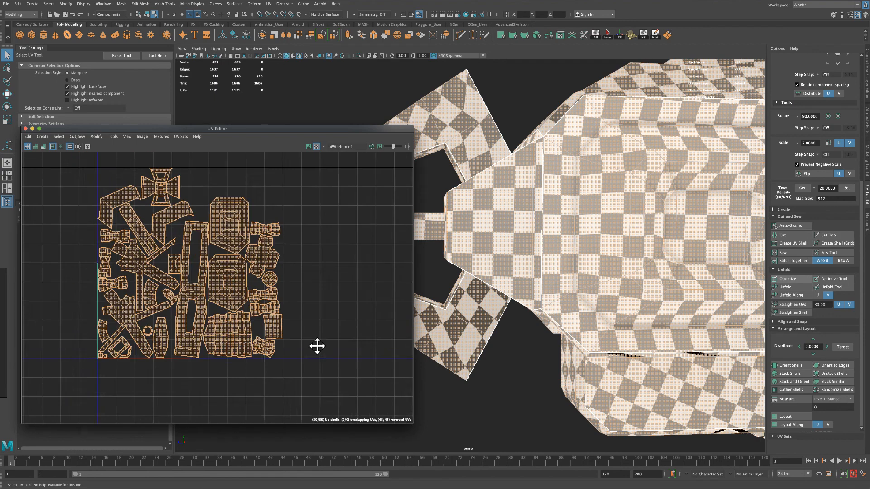
left_click(199, 210)
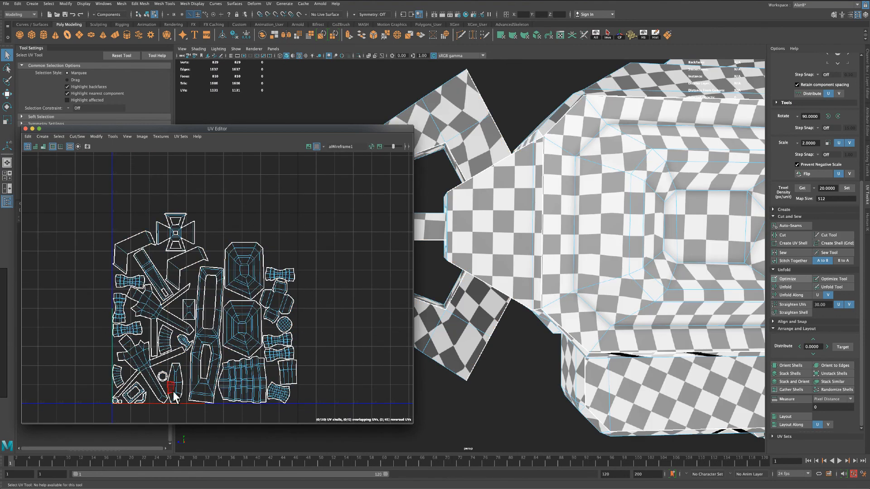
middle_click_drag(76, 316, 82, 292, "alt")
scroll(82, 292, "up", 3)
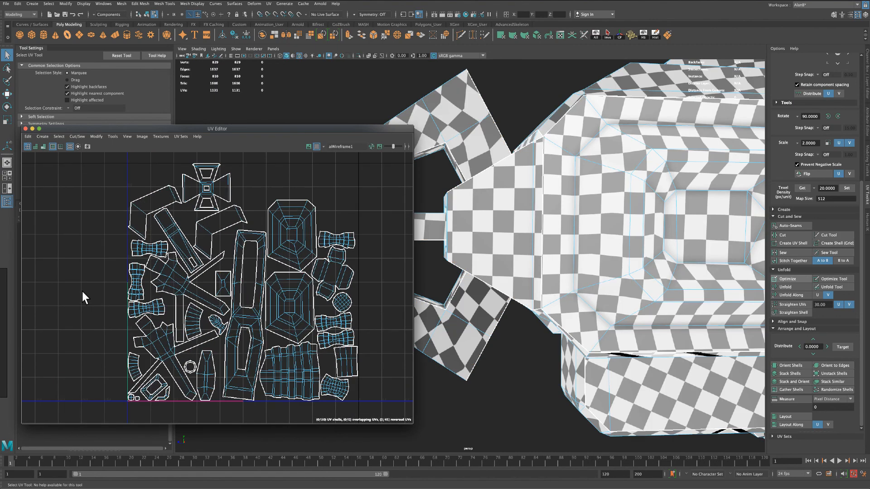
scroll(393, 294, "down", 1)
Inspect the checker pattern on the whole ray gun from both sides, and bring the full UV layout back into view.
left_click_drag(335, 128, 182, 180)
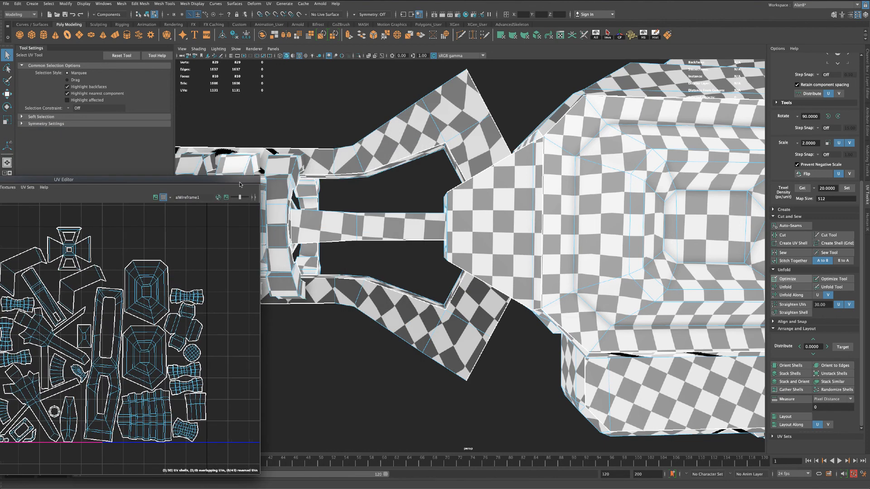
scroll(430, 271, "down", 6)
left_click_drag(437, 323, 579, 313, "alt")
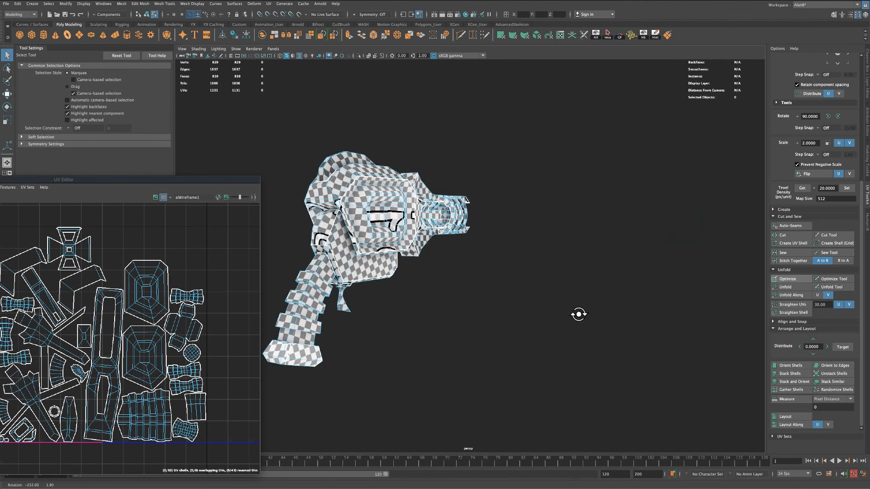
left_click_drag(431, 348, 532, 344, "alt")
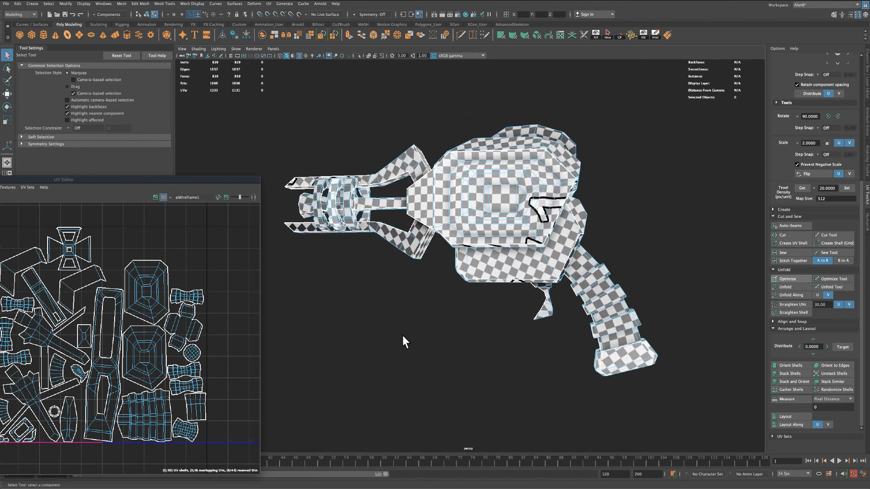
left_click_drag(402, 338, 324, 340, "alt")
mouse_move(477, 346)
left_mouse_down("alt")
mouse_move(326, 343)
mouse_move(422, 353)
mouse_move(472, 343)
left_mouse_up("alt")
left_click(239, 179)
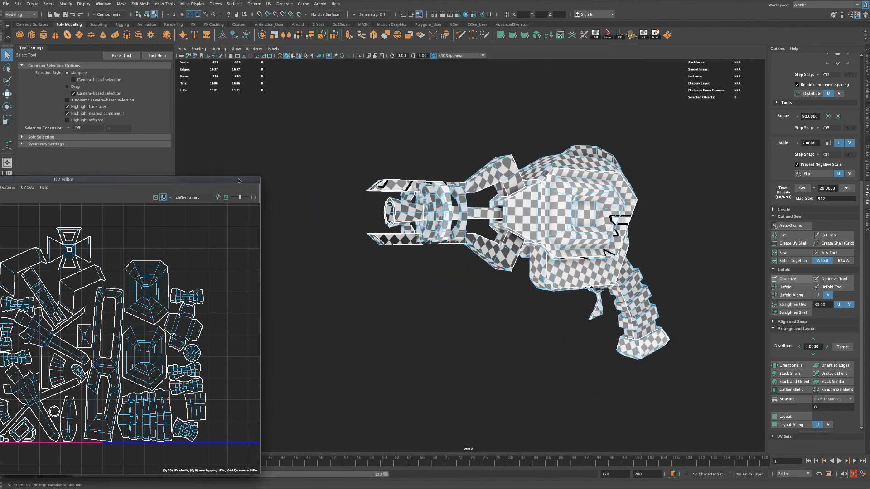
left_click_drag(239, 179, 453, 118)
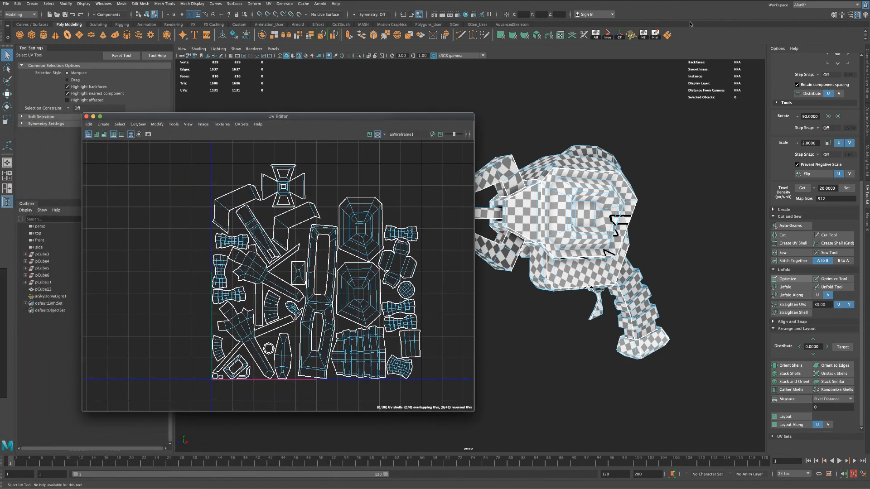